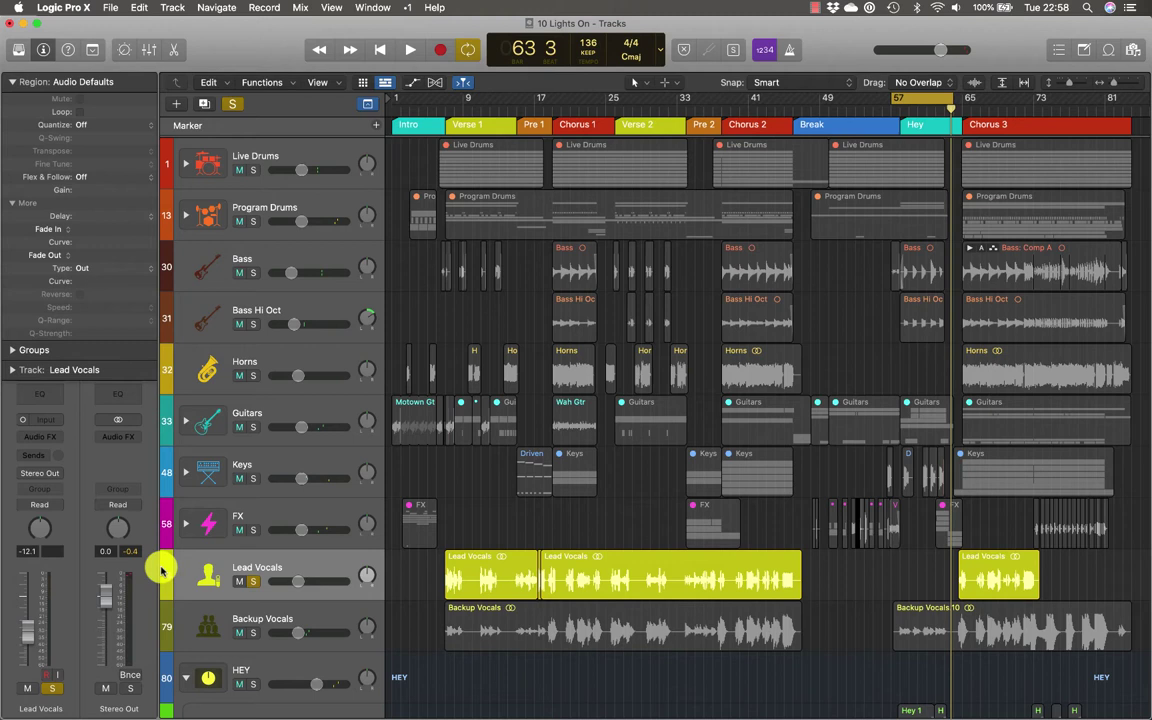
# Step: Select the Lead Vocals track and collapse the Region inspector
pyautogui.click(320, 612)
pyautogui.click(319, 561)
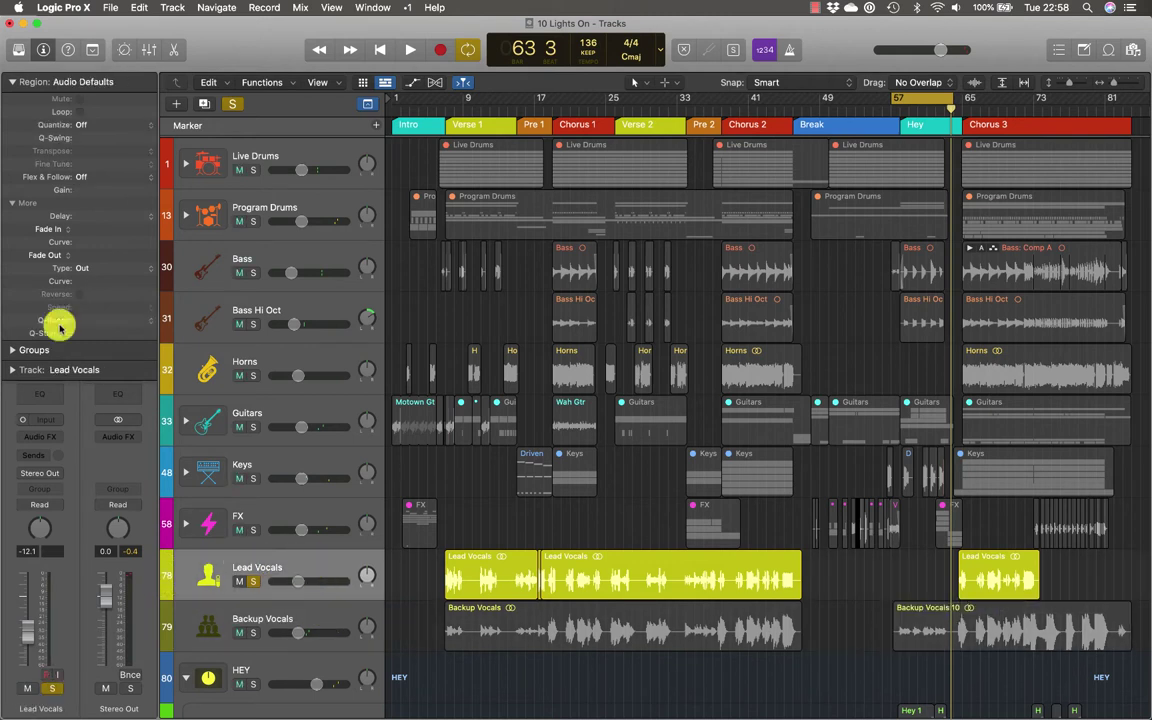
pyautogui.click(14, 84)
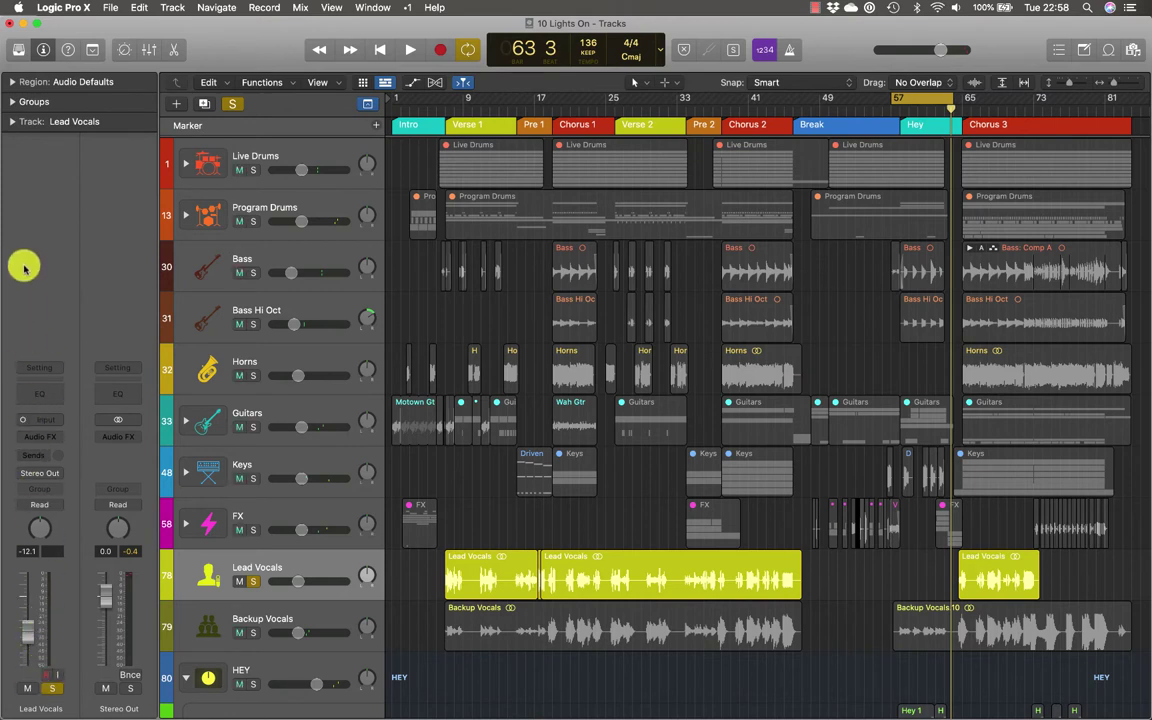
# Step: Insert a flat Factory Default Channel EQ on the Lead Vocals strip and close its window
pyautogui.click(42, 397)
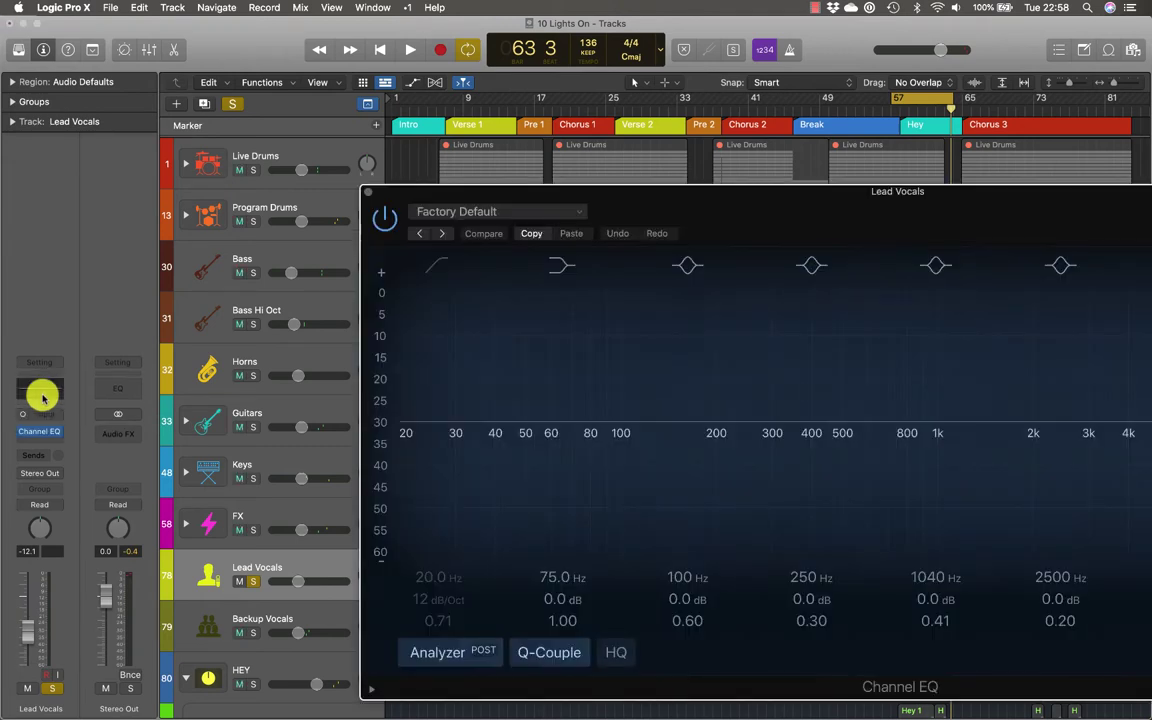
pyautogui.moveTo(440, 178); pyautogui.dragTo(230, 130)
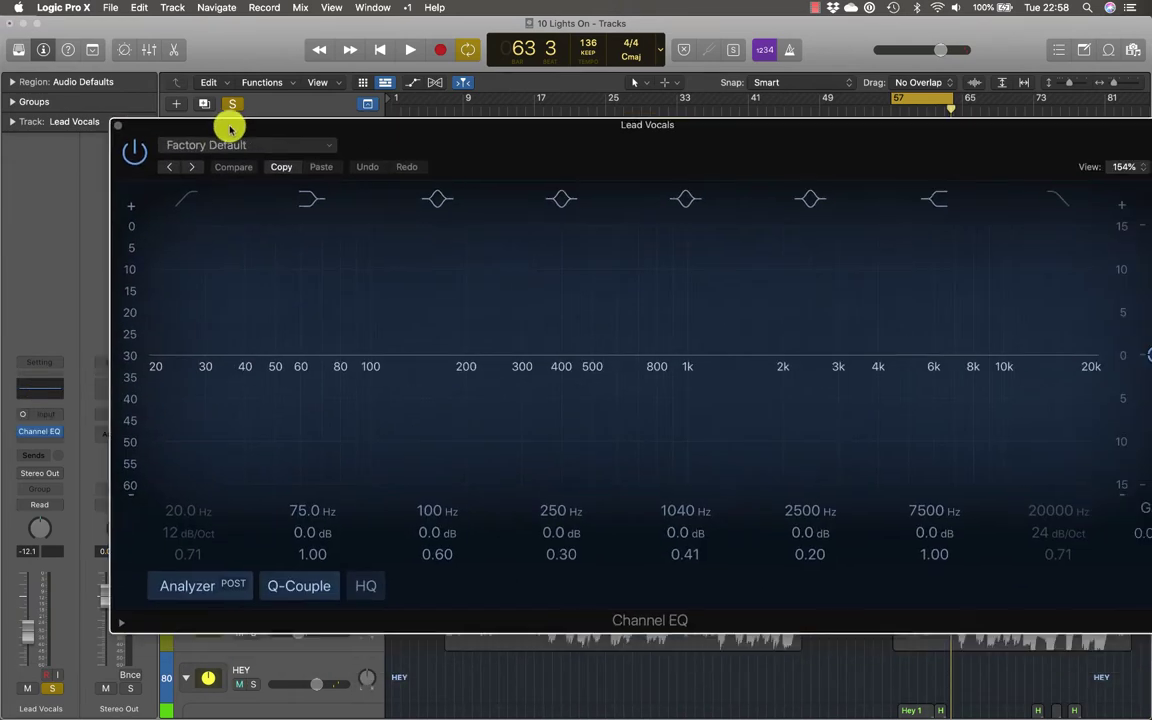
pyautogui.click(117, 125)
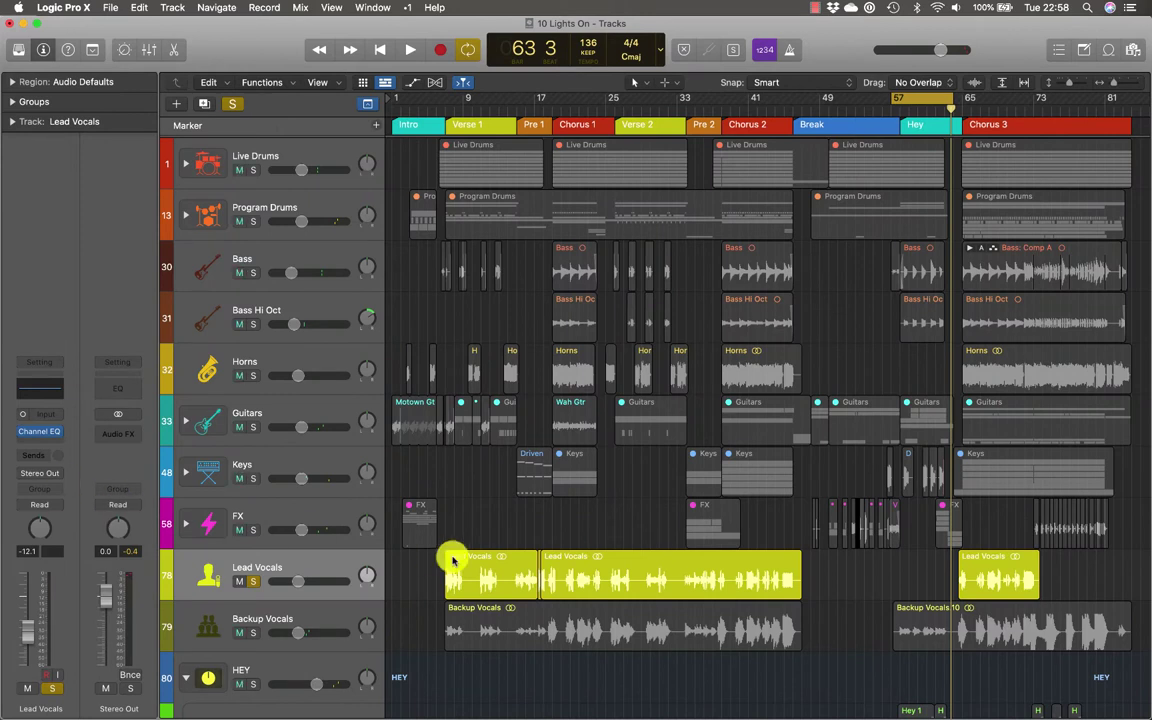
# Step: Turn off Cycle and play the song briefly from bar 7
pyautogui.click(448, 106)
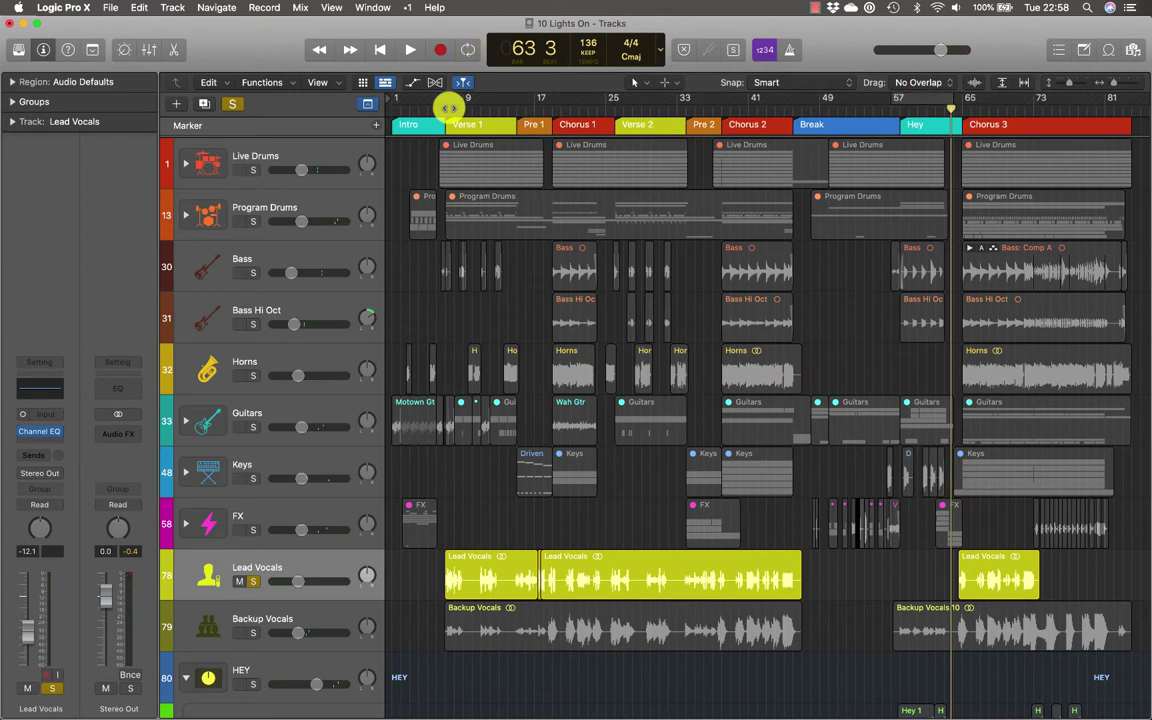
pyautogui.click(448, 106)
pyautogui.press('space')
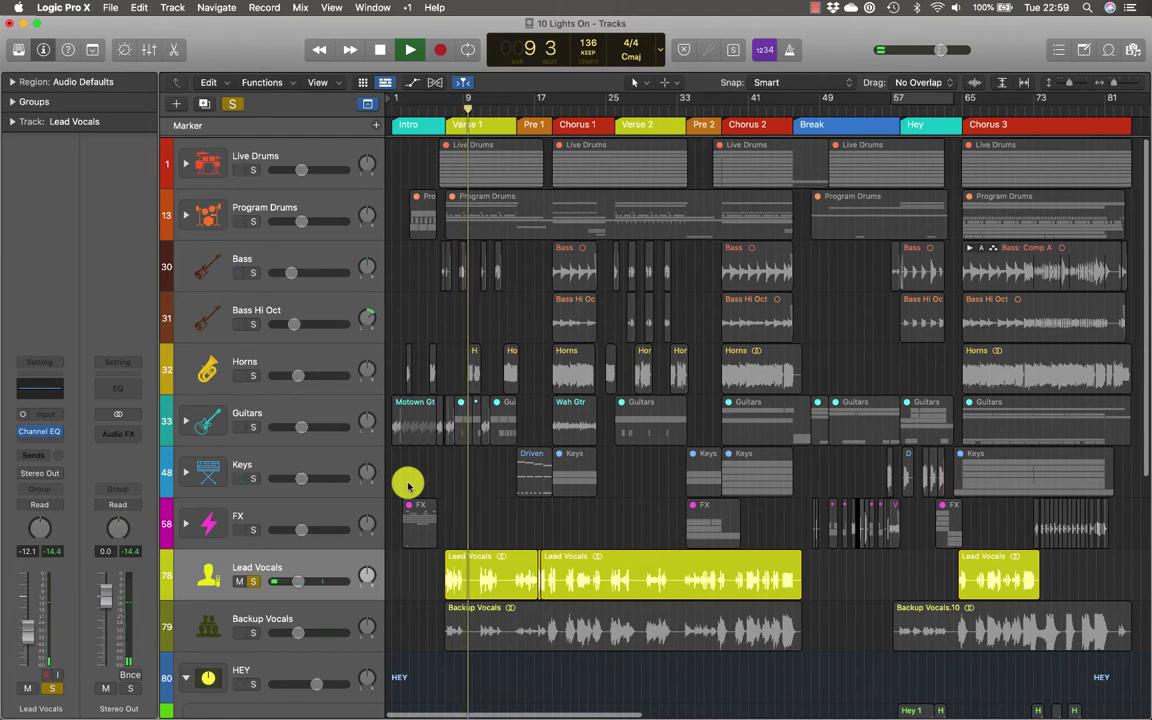
pyautogui.press('space')
# Step: Cycle the Verse 2 section, bars 25–33, and audition it twice
pyautogui.moveTo(618, 119)
pyautogui.mouseDown()
pyautogui.moveTo(643, 118)
pyautogui.moveTo(643, 98)
pyautogui.mouseUp()
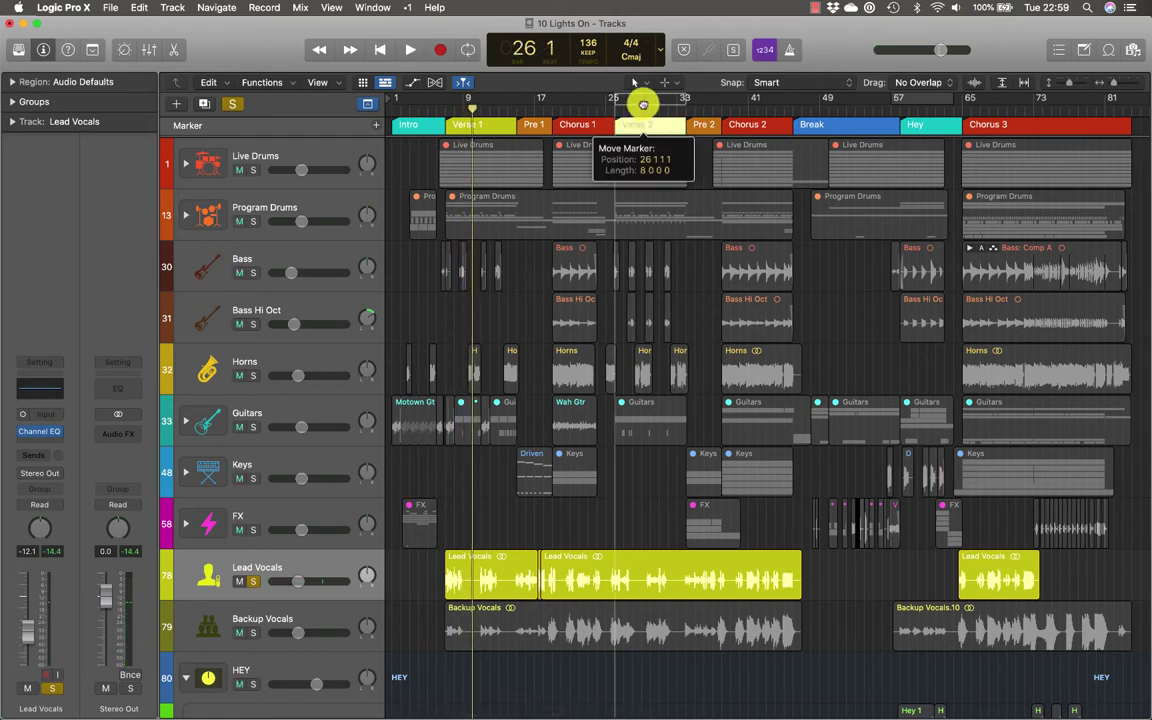
pyautogui.press('space')
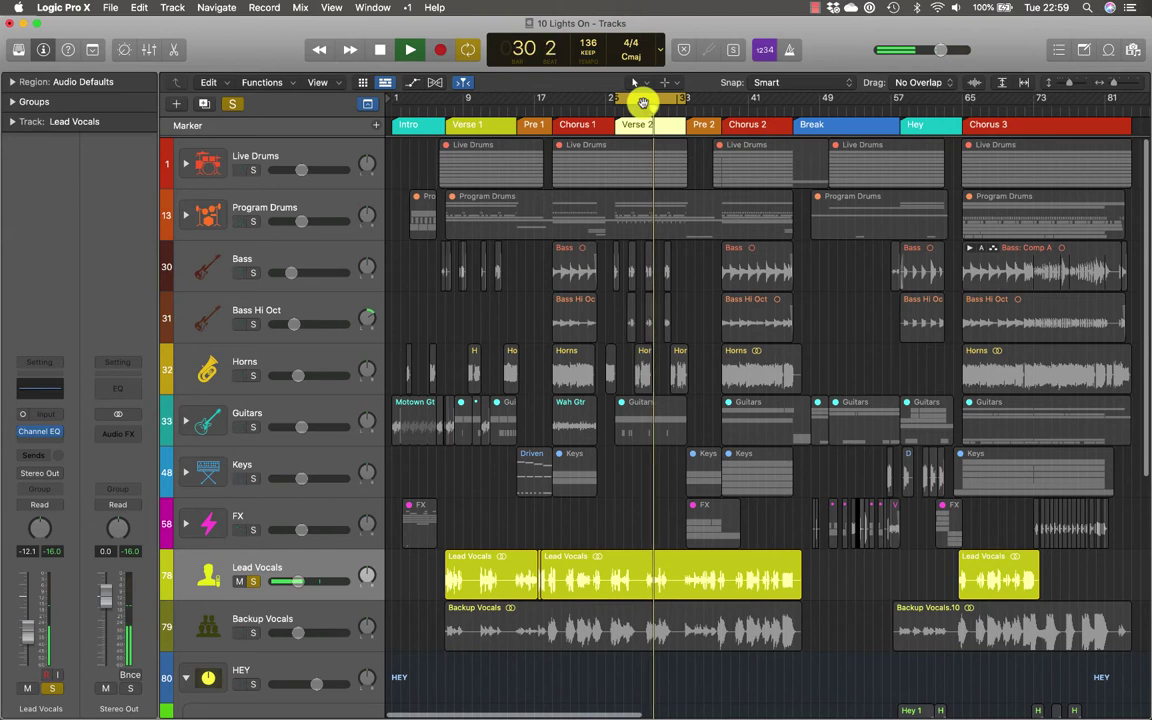
pyautogui.press('space')
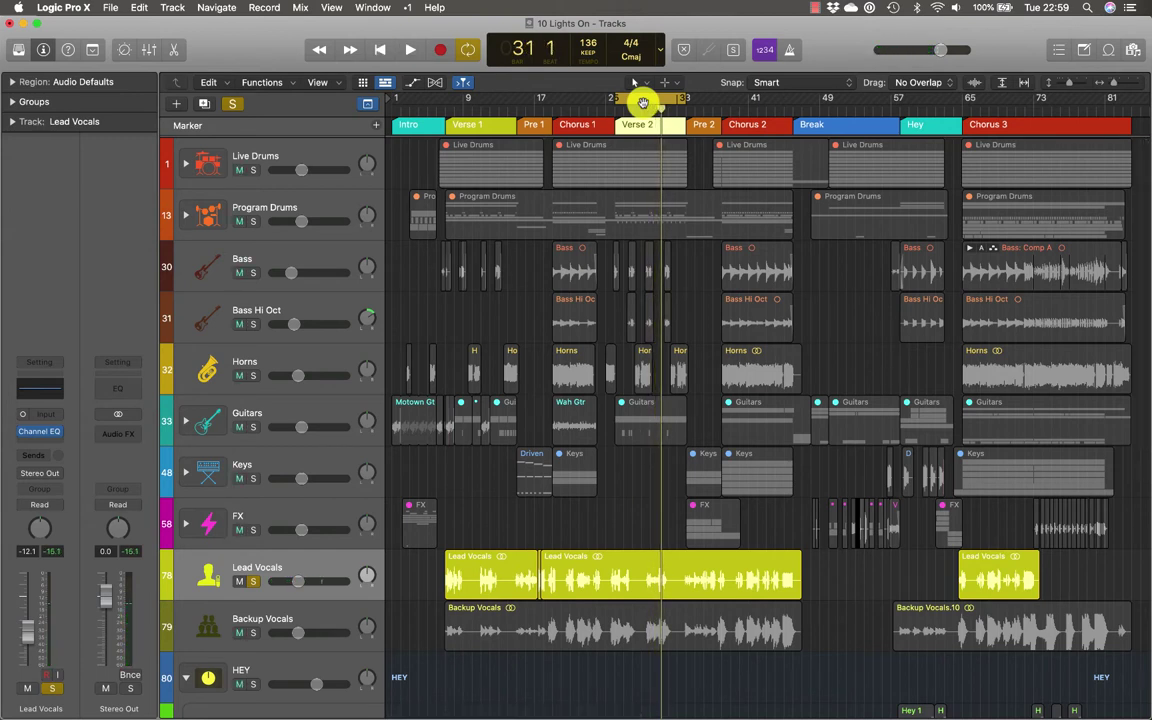
pyautogui.press('space')
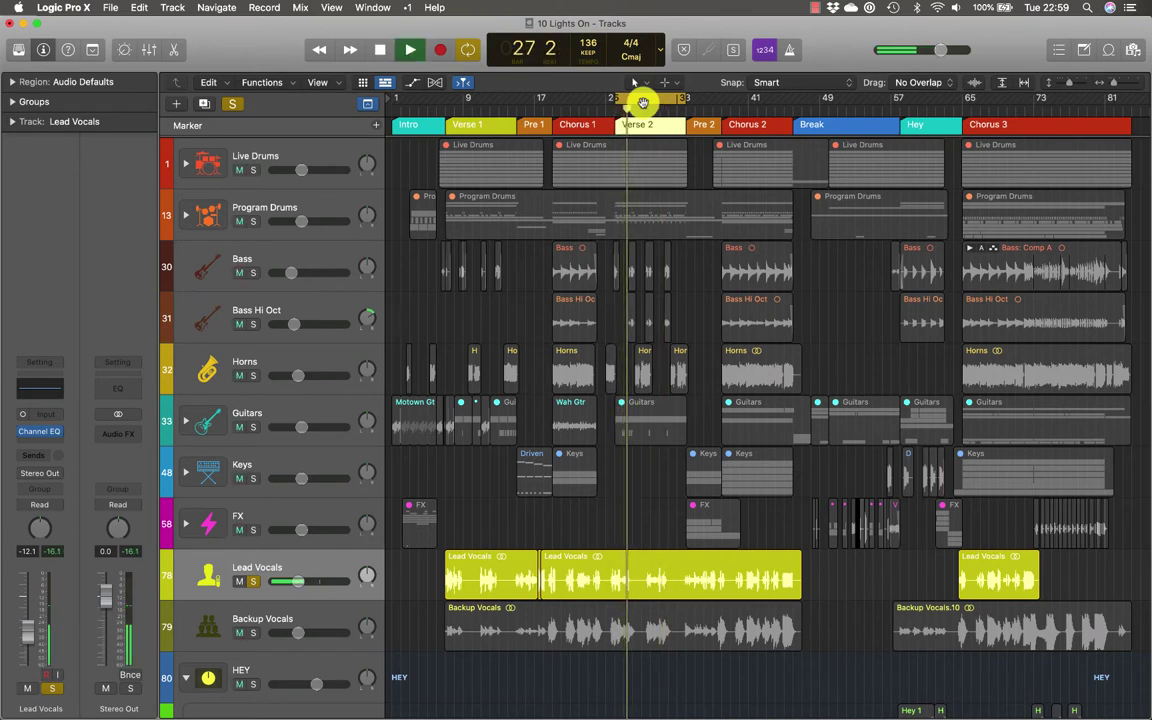
pyautogui.press('space')
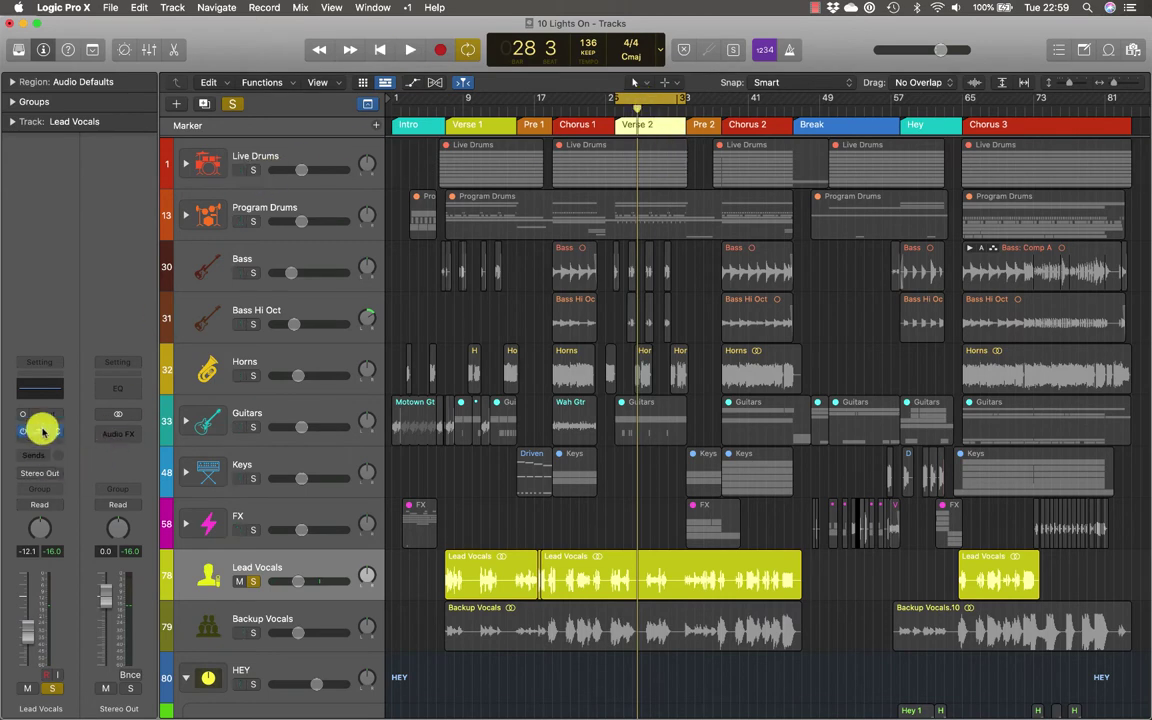
# Step: Open the Lead Vocals Channel EQ and move it up-left at a smaller size
pyautogui.click(39, 382)
pyautogui.moveTo(406, 134); pyautogui.dragTo(319, 68)
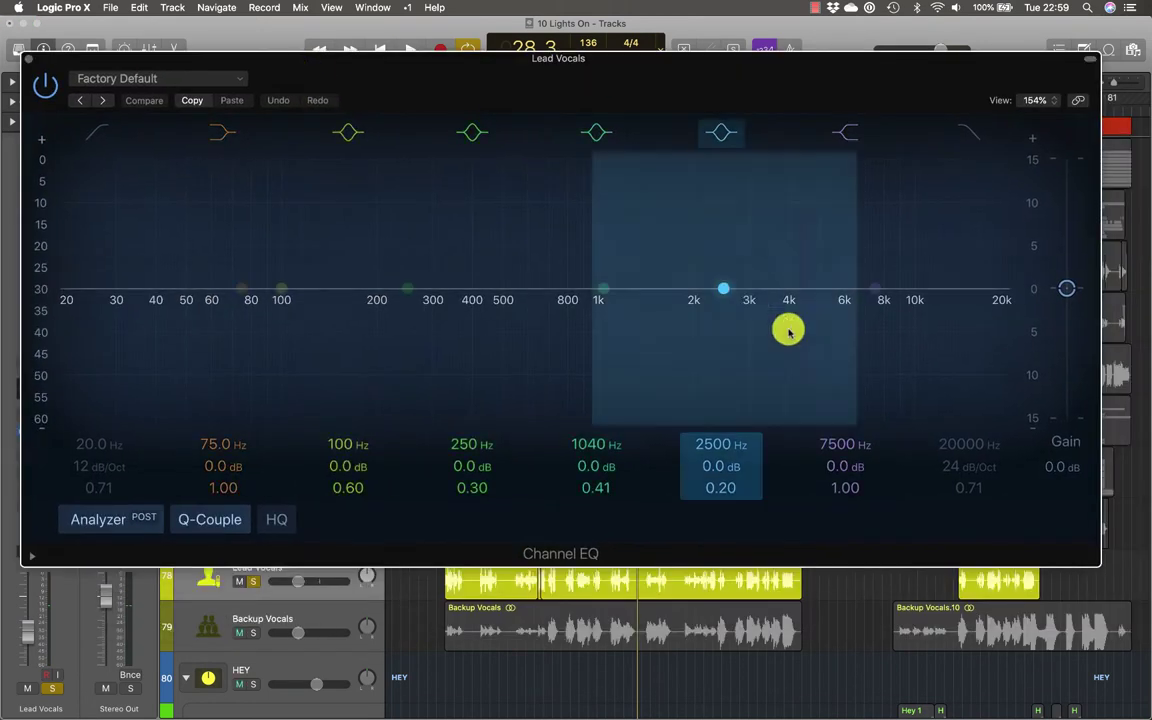
pyautogui.moveTo(1097, 565); pyautogui.dragTo(830, 369)
# Step: Play the verse to watch the vocal spectrum, toggling the 20 Hz low-cut band on and off
pyautogui.press('space')
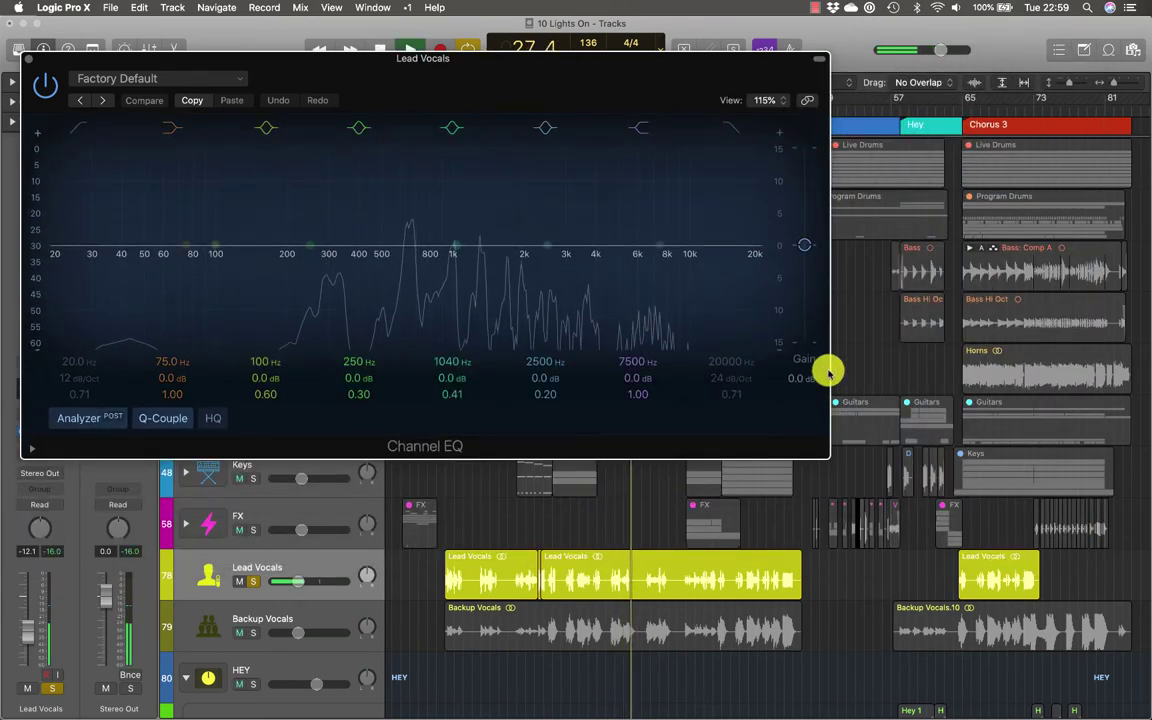
pyautogui.press('space')
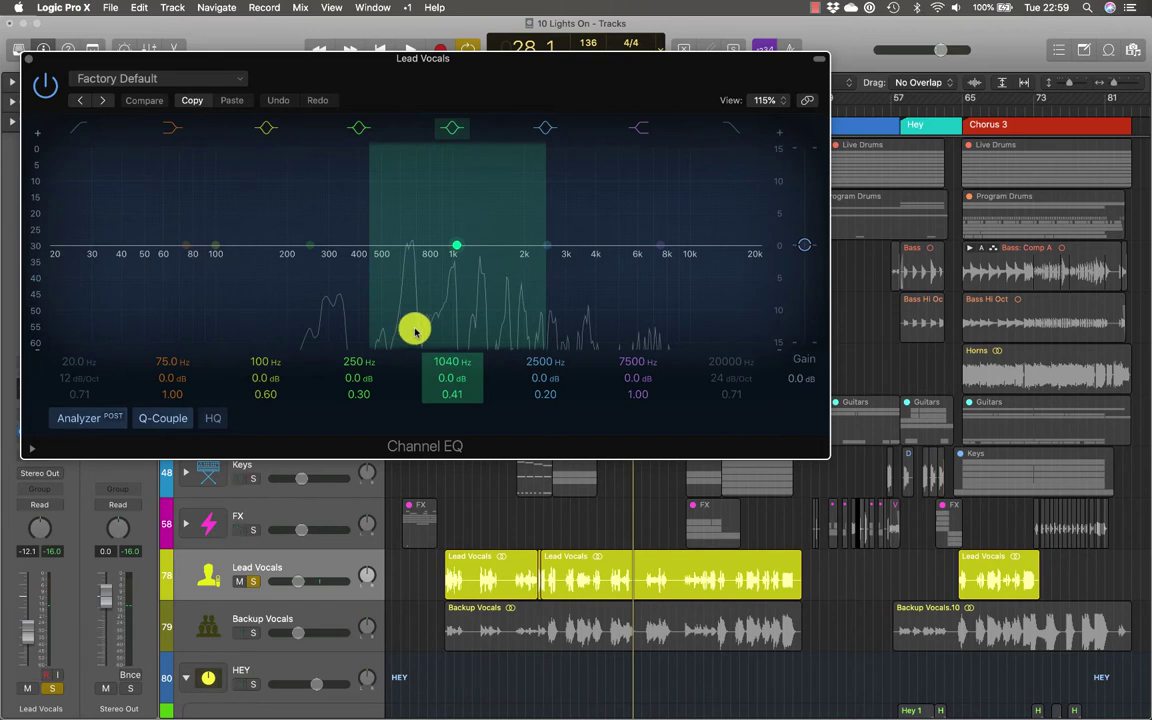
pyautogui.press('space')
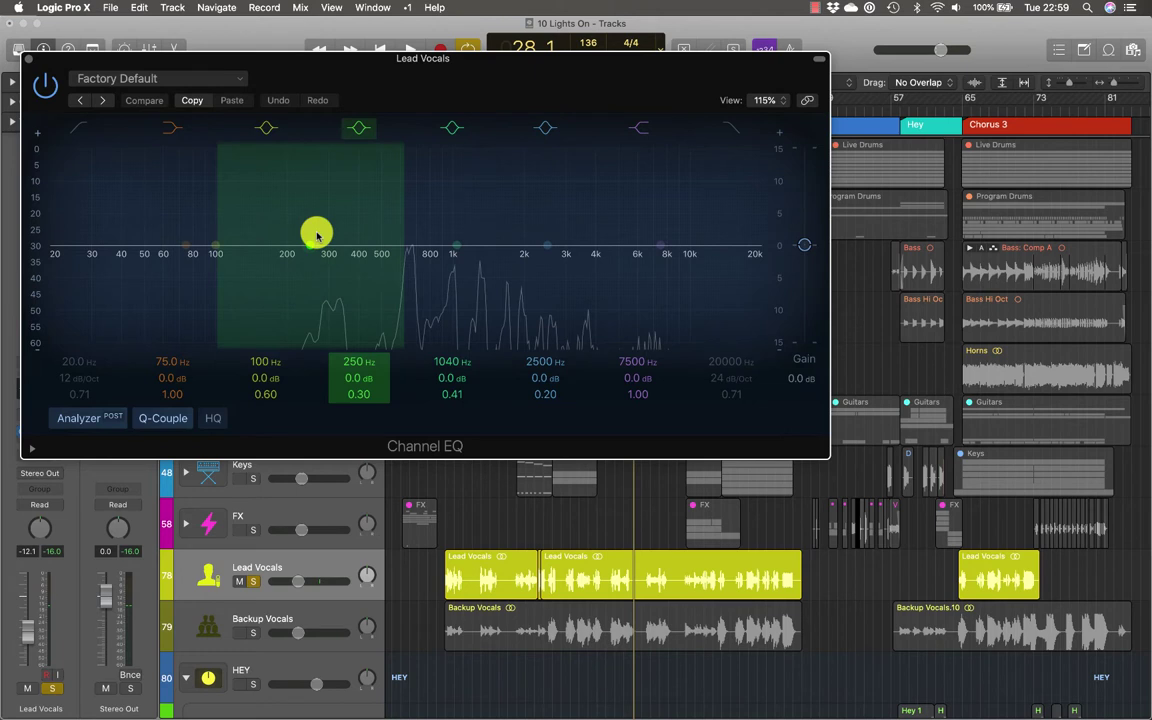
pyautogui.click(80, 131)
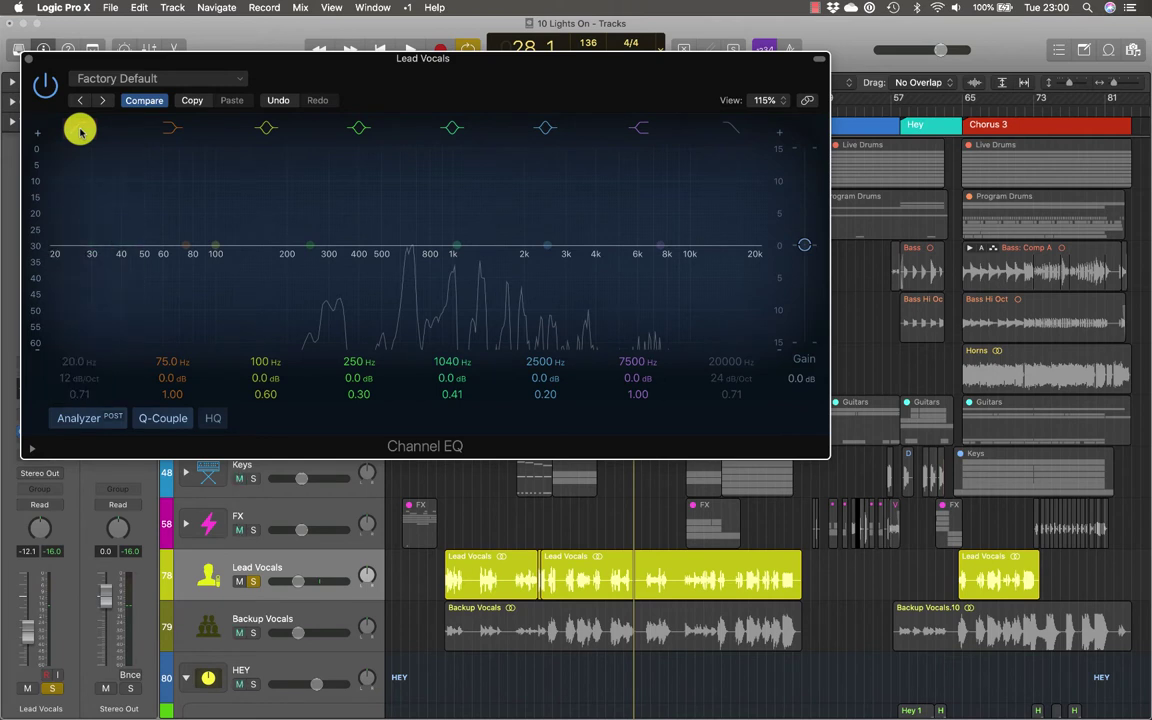
pyautogui.click(80, 131)
# Step: Enable the low cut at 324 Hz, 18 dB/Oct, and compare it against the bypassed EQ during playback
pyautogui.click(80, 131)
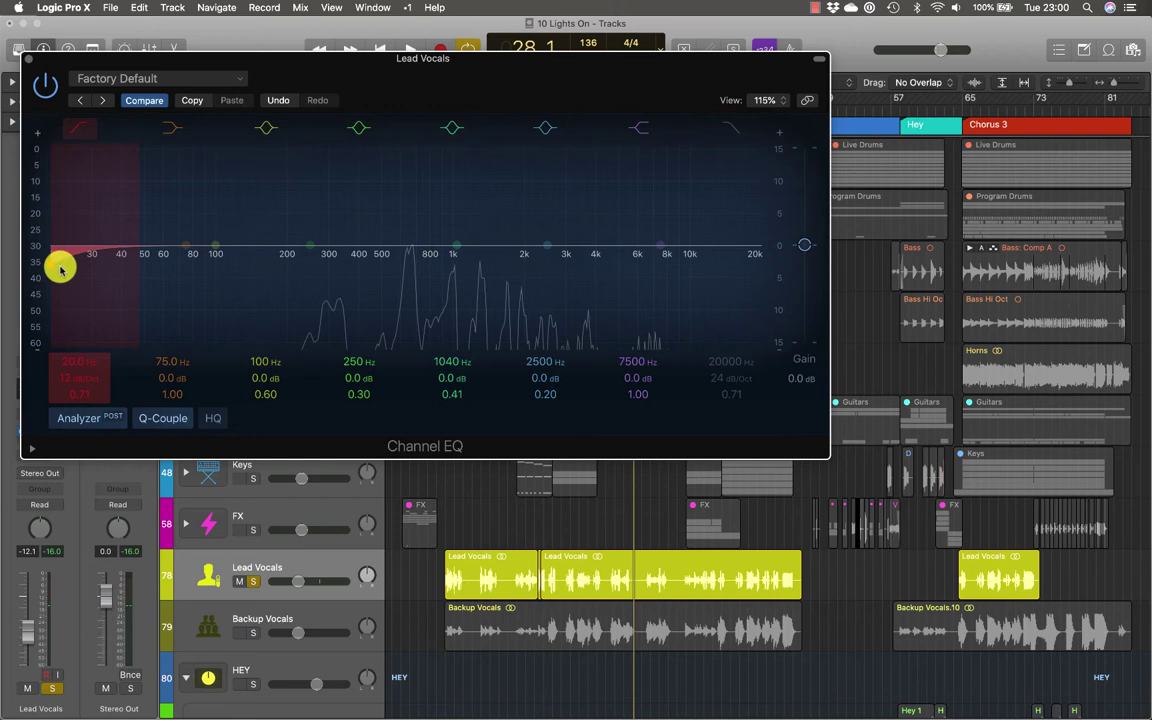
pyautogui.moveTo(67, 365)
pyautogui.mouseDown()
pyautogui.moveTo(67, 388)
pyautogui.moveTo(64, 378)
pyautogui.moveTo(103, 368)
pyautogui.moveTo(88, 398)
pyautogui.moveTo(64, 357)
pyautogui.moveTo(64, 310)
pyautogui.mouseUp()
pyautogui.press('space')
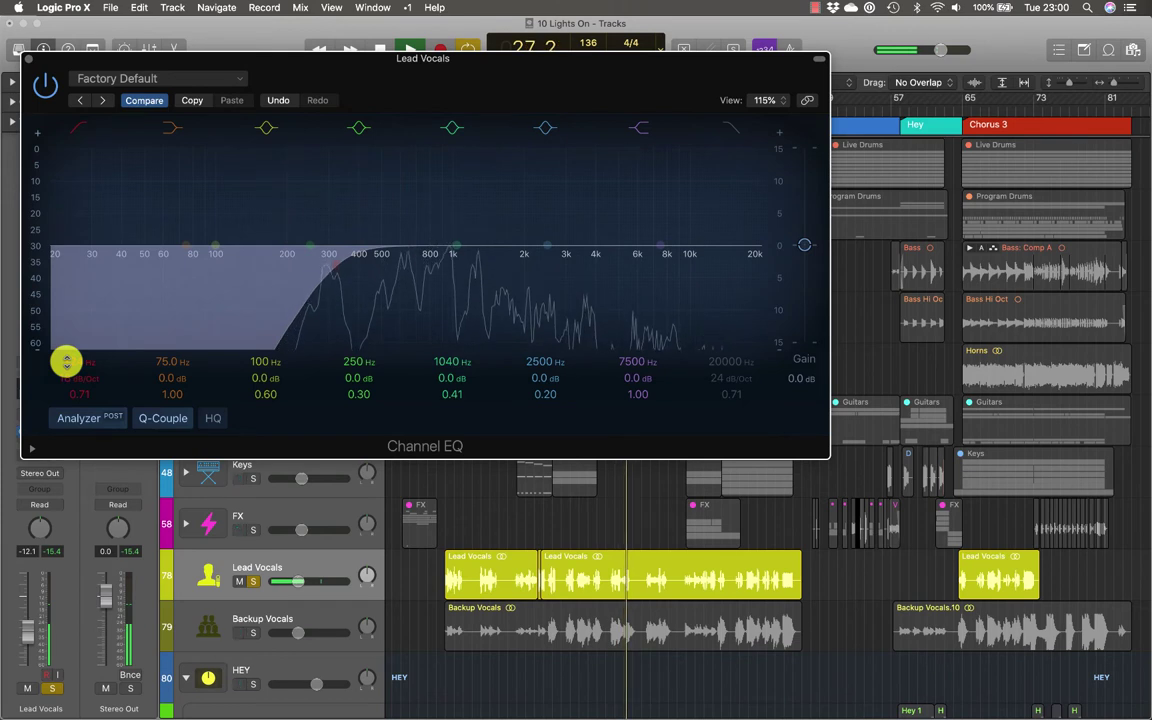
pyautogui.click(46, 90)
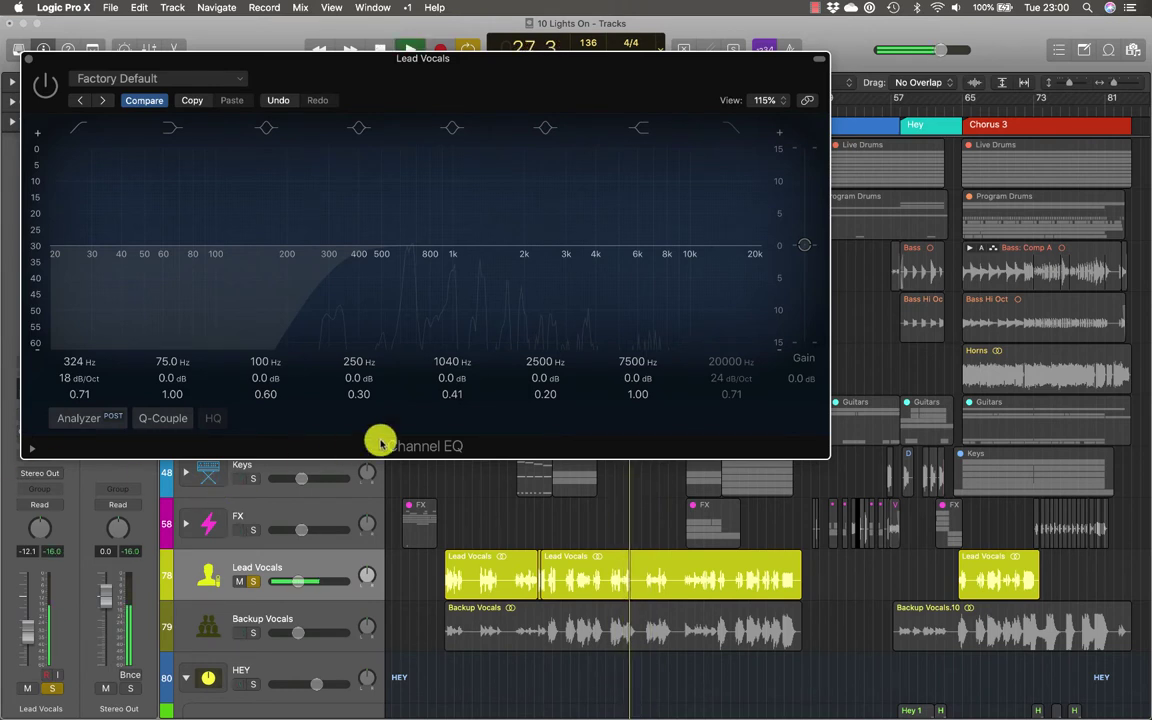
pyautogui.click(43, 90)
pyautogui.press('space')
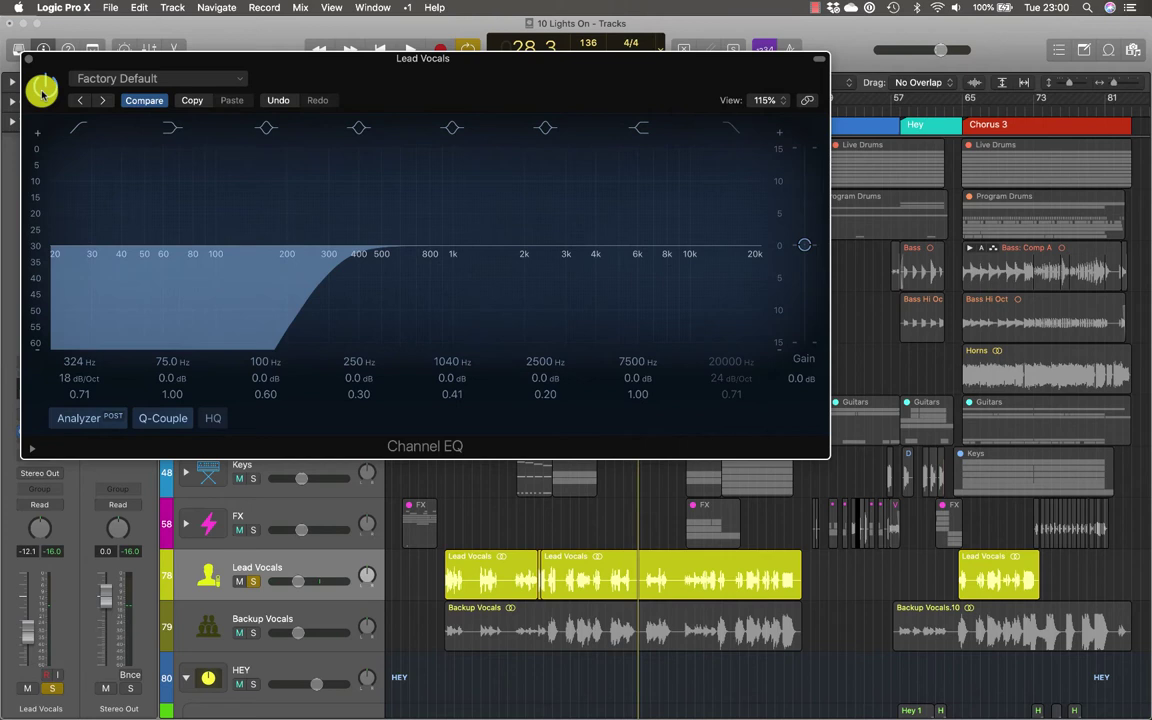
# Step: Try the mid band at 1020 Hz with narrower and wider Q settings while the verse plays
pyautogui.press('space')
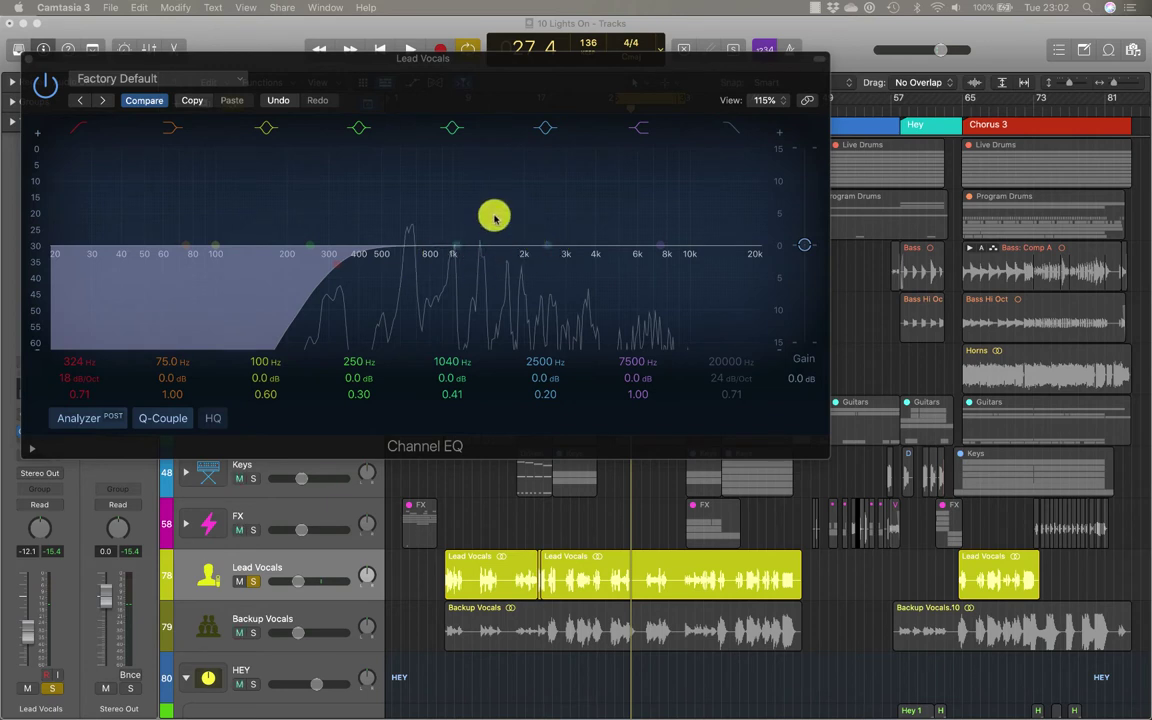
pyautogui.click(445, 251)
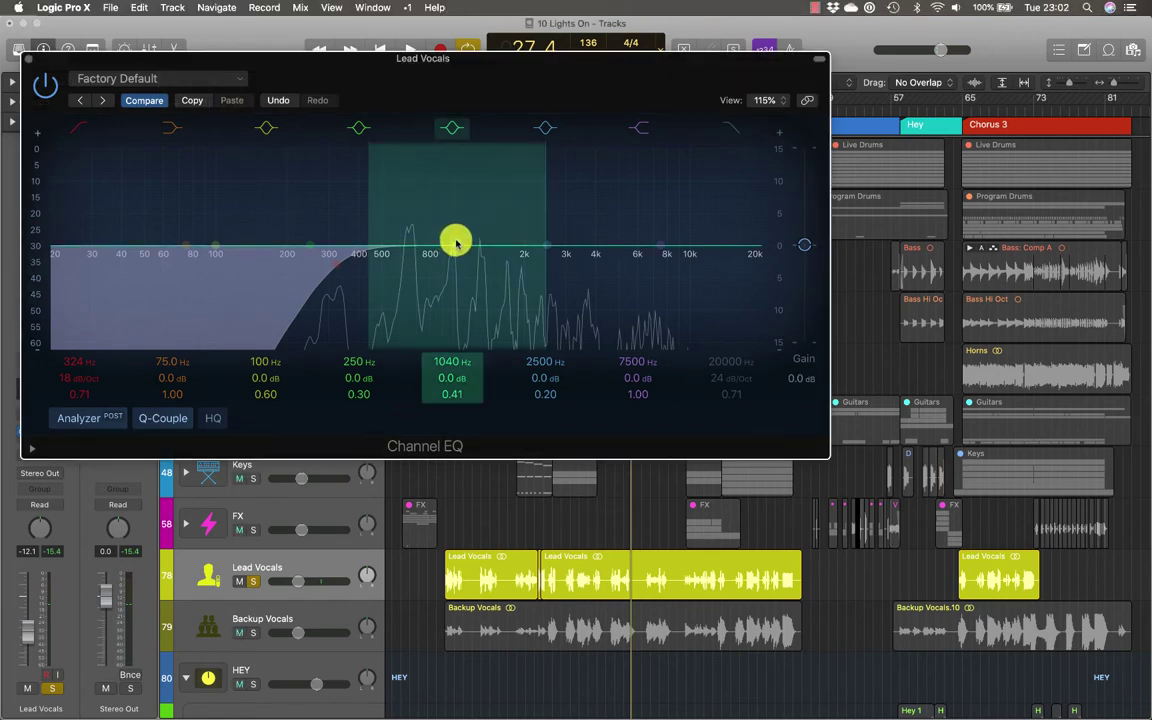
pyautogui.press('space')
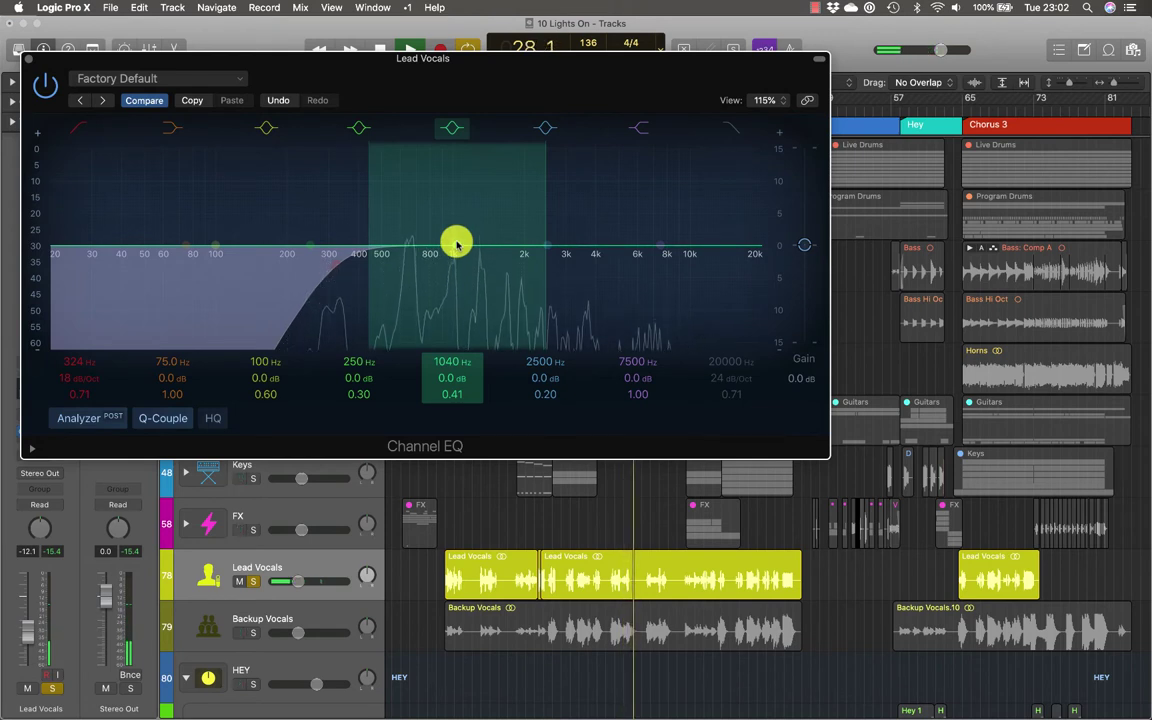
pyautogui.moveTo(456, 244); pyautogui.dragTo(453, 245)
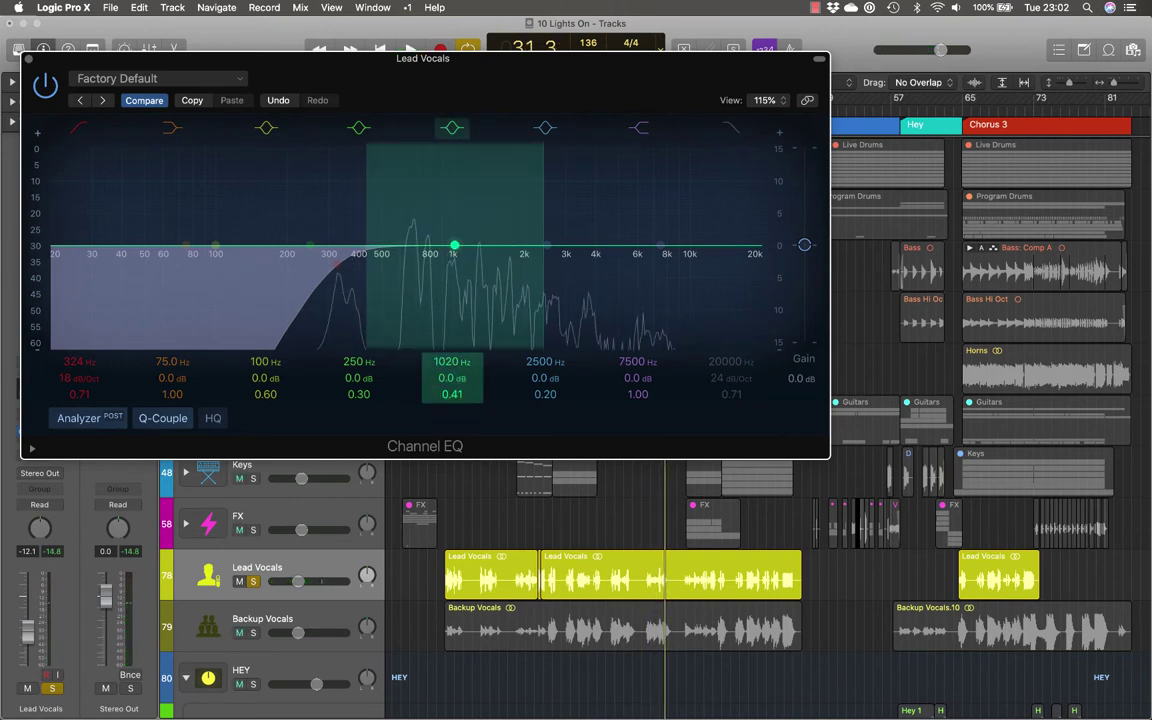
pyautogui.moveTo(452, 394); pyautogui.dragTo(452, 300)
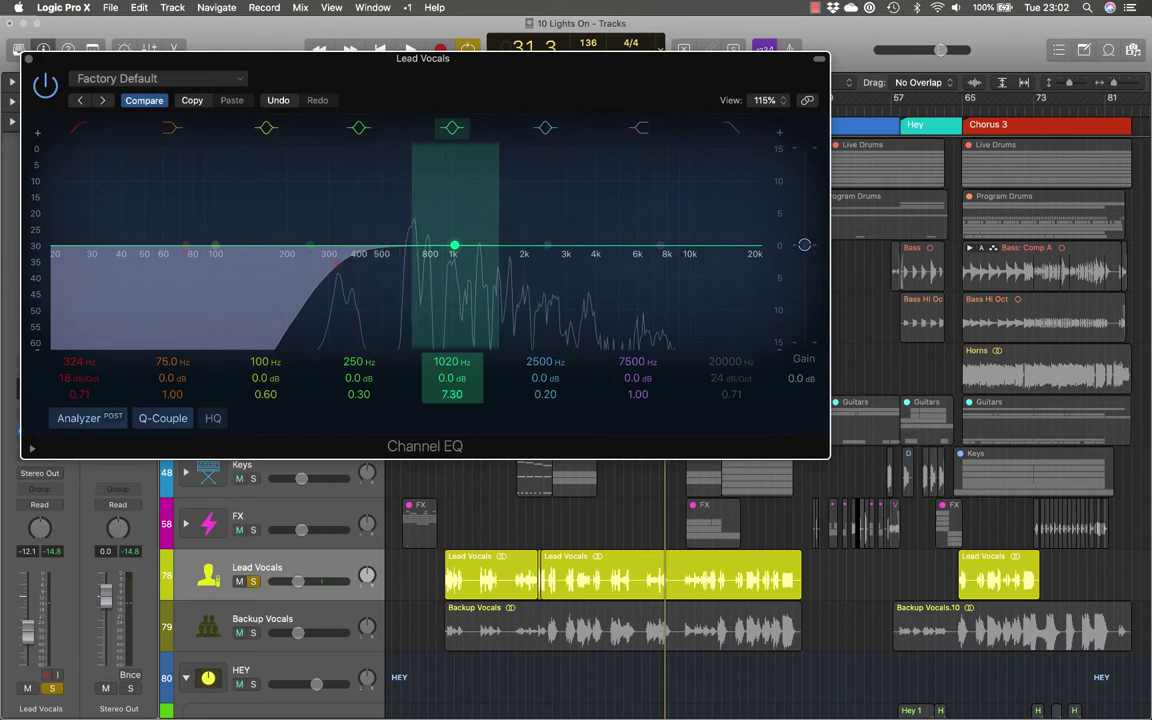
pyautogui.moveTo(452, 305); pyautogui.dragTo(452, 335)
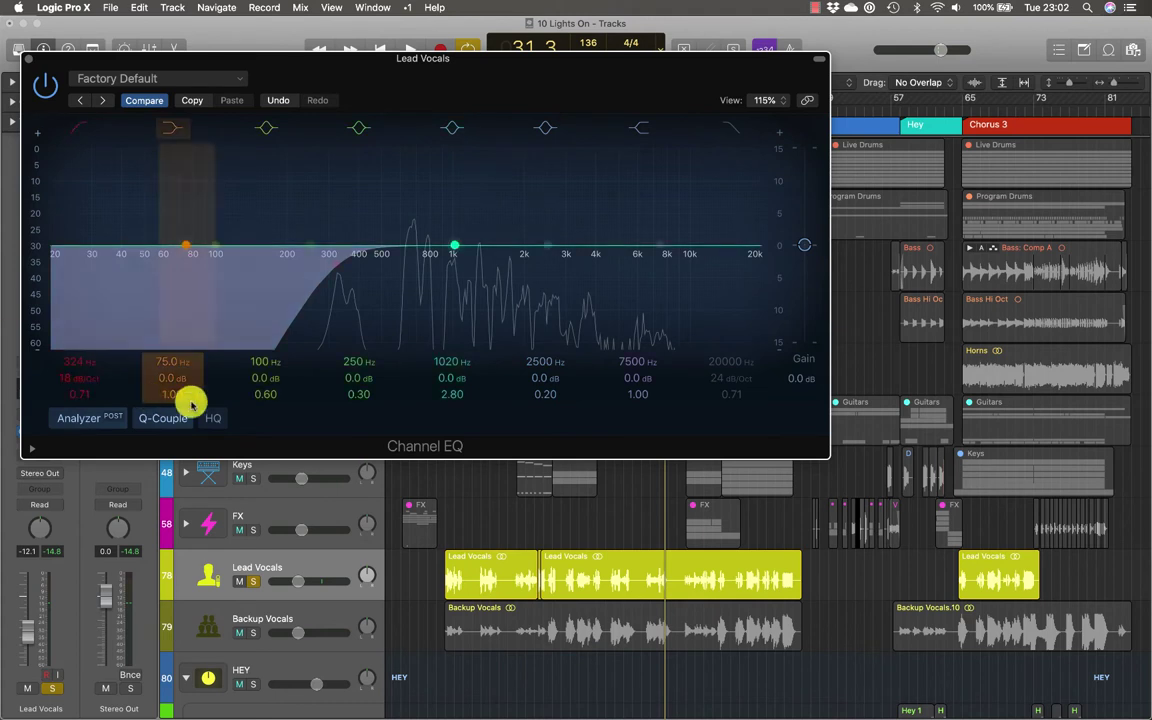
pyautogui.press('space')
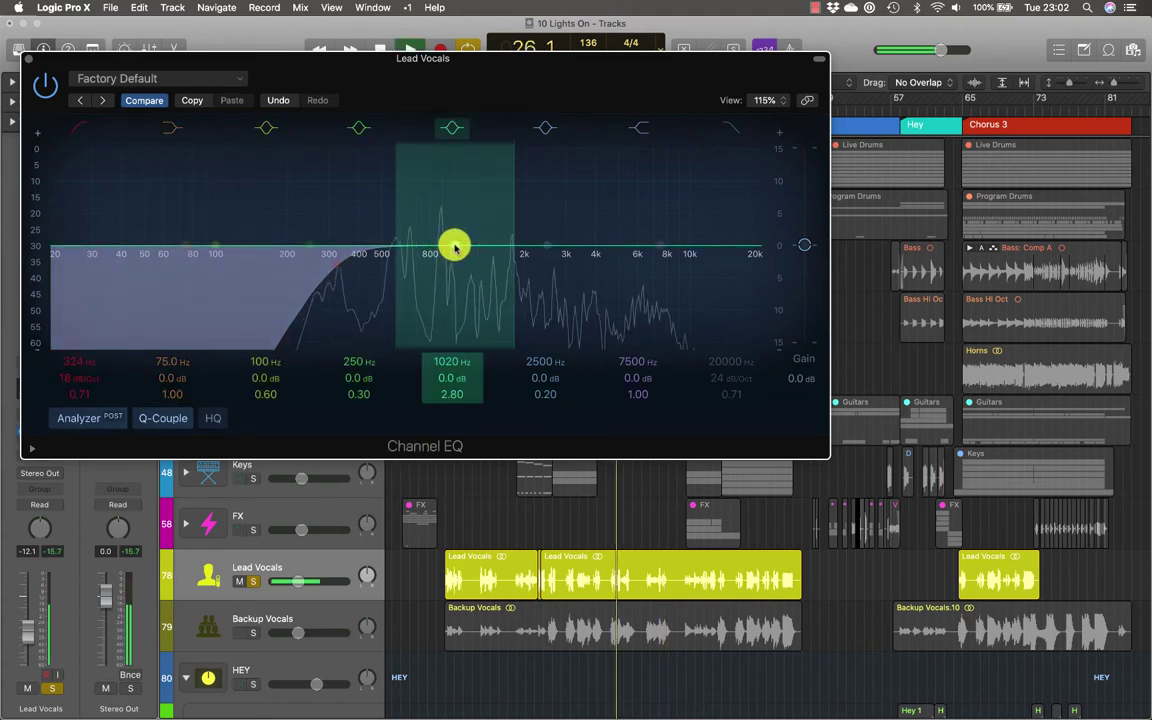
# Step: Boost the mid band by about +10.9 dB at 1040 Hz with Q 1.40
pyautogui.moveTo(457, 244); pyautogui.dragTo(450, 222)
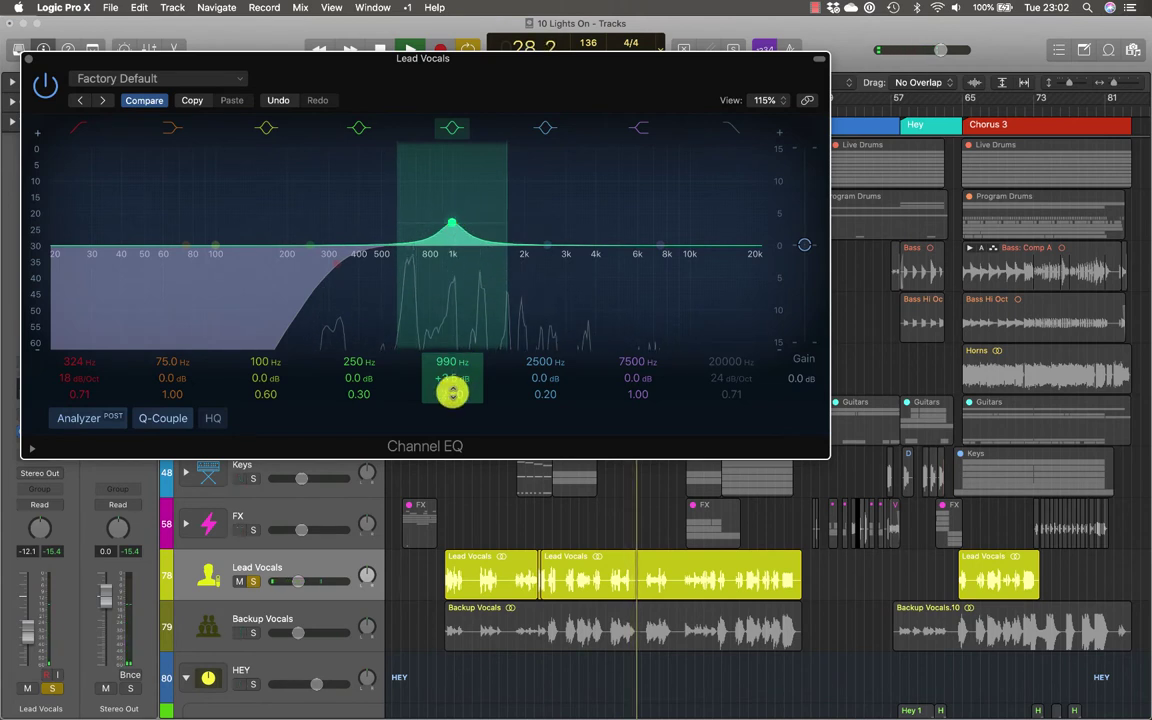
pyautogui.moveTo(455, 390); pyautogui.dragTo(452, 367)
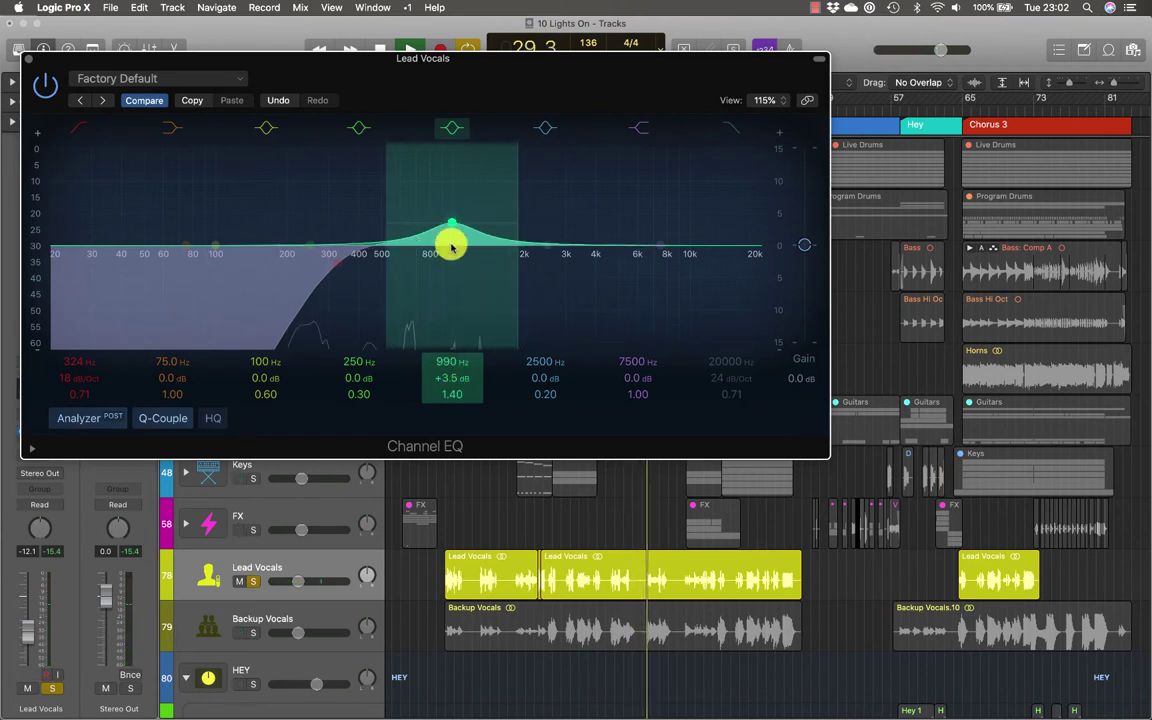
pyautogui.moveTo(447, 219); pyautogui.dragTo(452, 162)
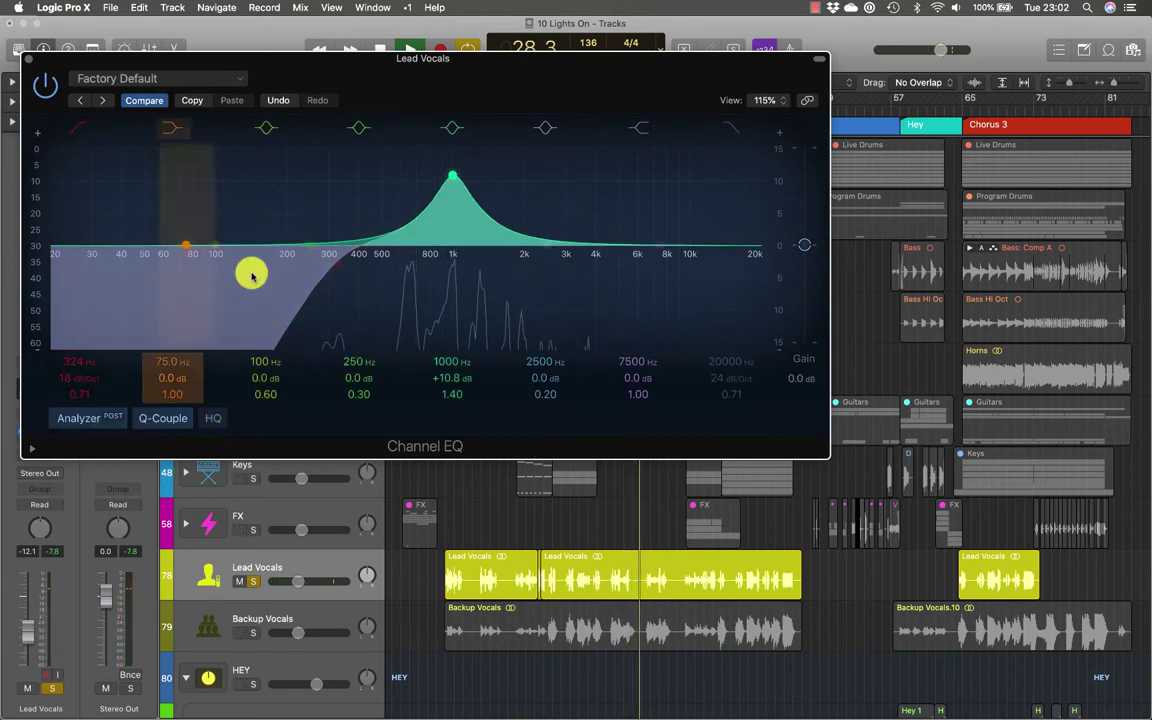
pyautogui.moveTo(451, 179); pyautogui.dragTo(455, 179)
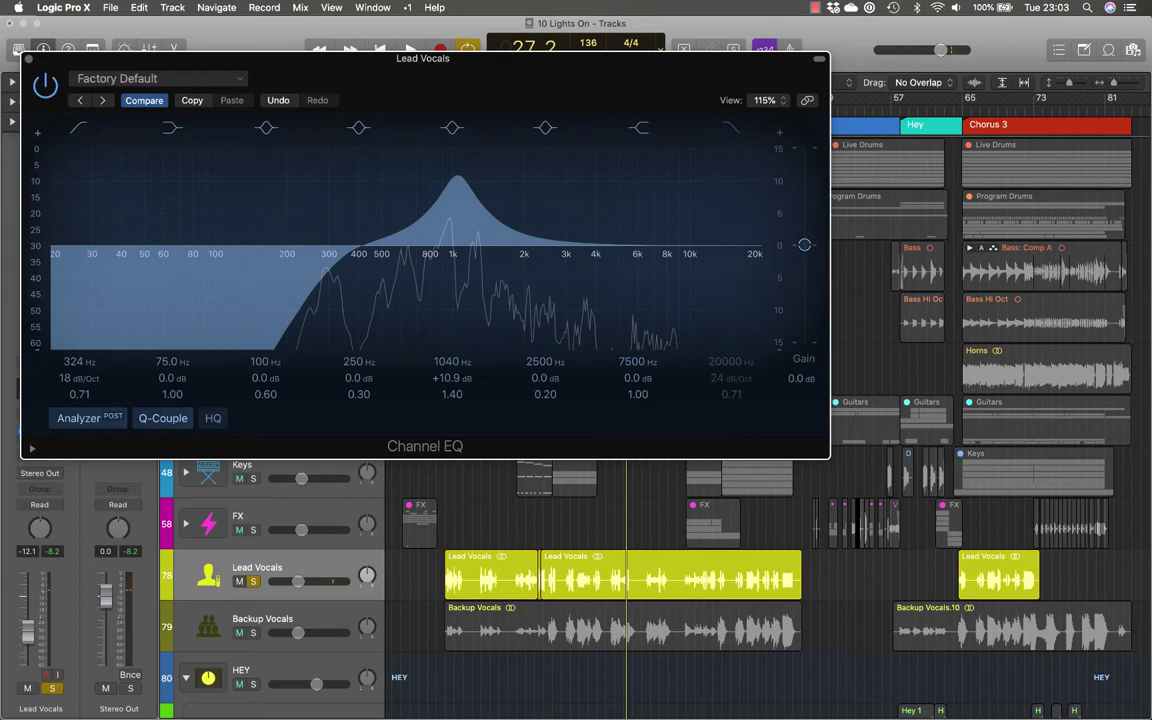
# Step: Sweep the mid boost up from 1040 Hz to around 3220–3360 Hz while playing
pyautogui.press('space')
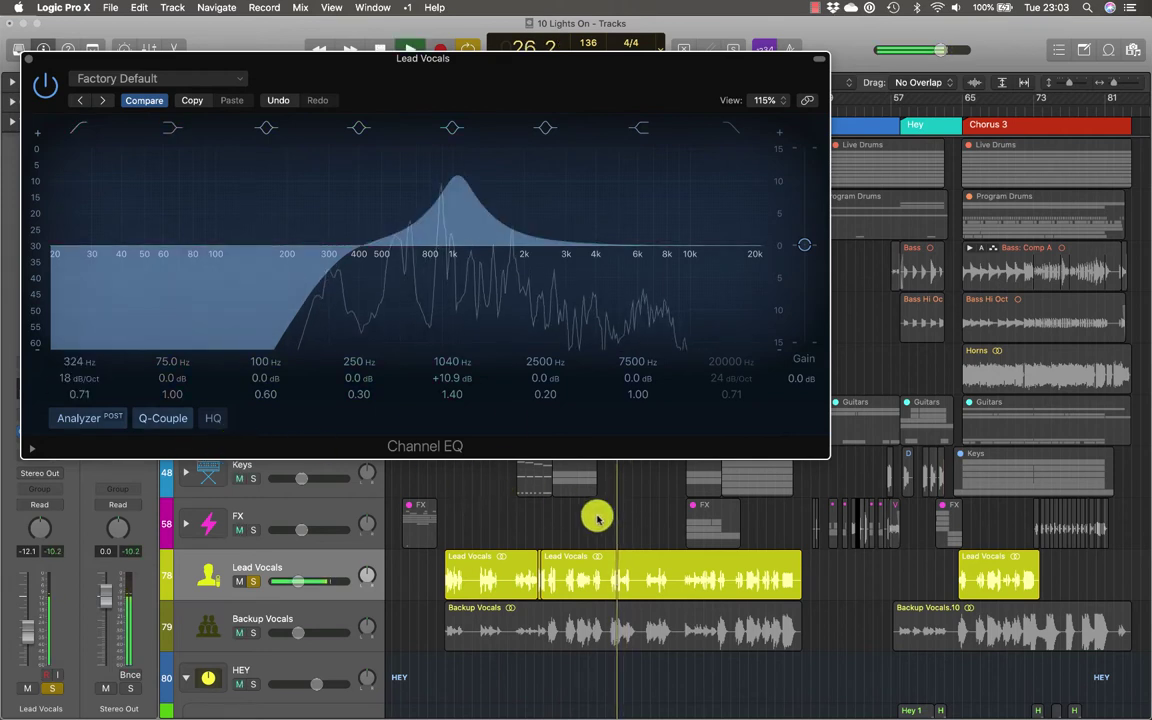
pyautogui.moveTo(463, 172); pyautogui.dragTo(581, 186)
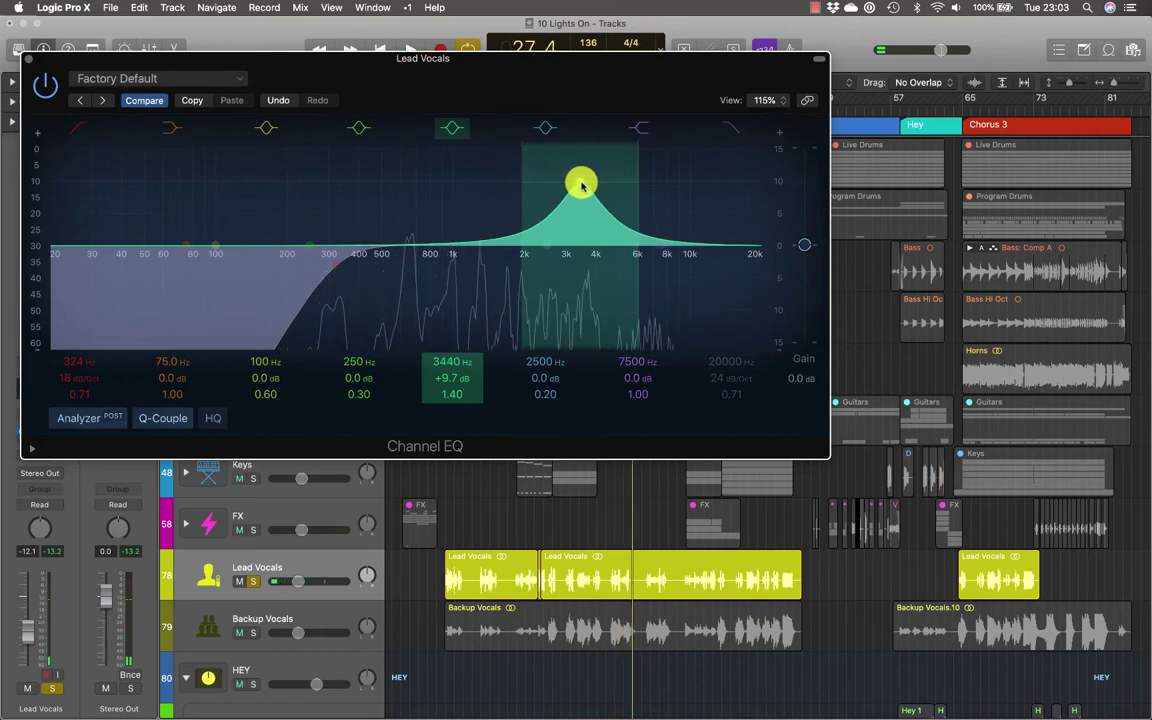
pyautogui.moveTo(583, 186); pyautogui.dragTo(575, 160)
pyautogui.press('space')
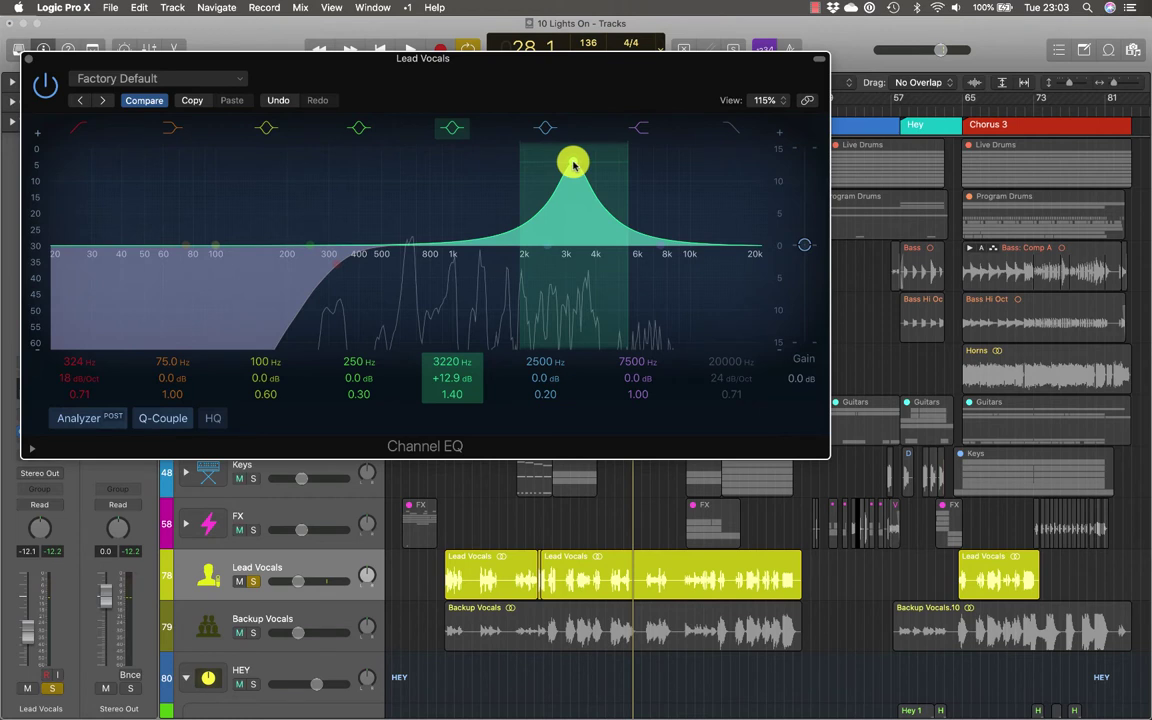
# Step: Turn the 3220 Hz boost into a -9.6 dB cut and compare with the bypassed EQ
pyautogui.moveTo(573, 164); pyautogui.dragTo(573, 348)
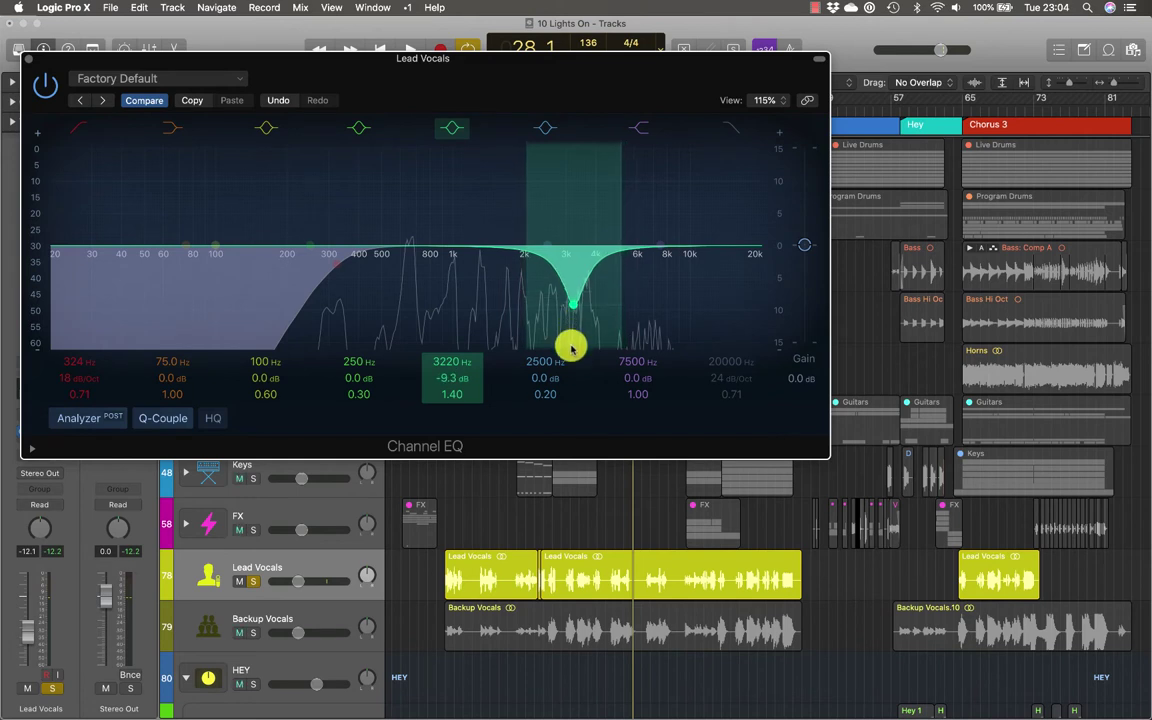
pyautogui.press('space')
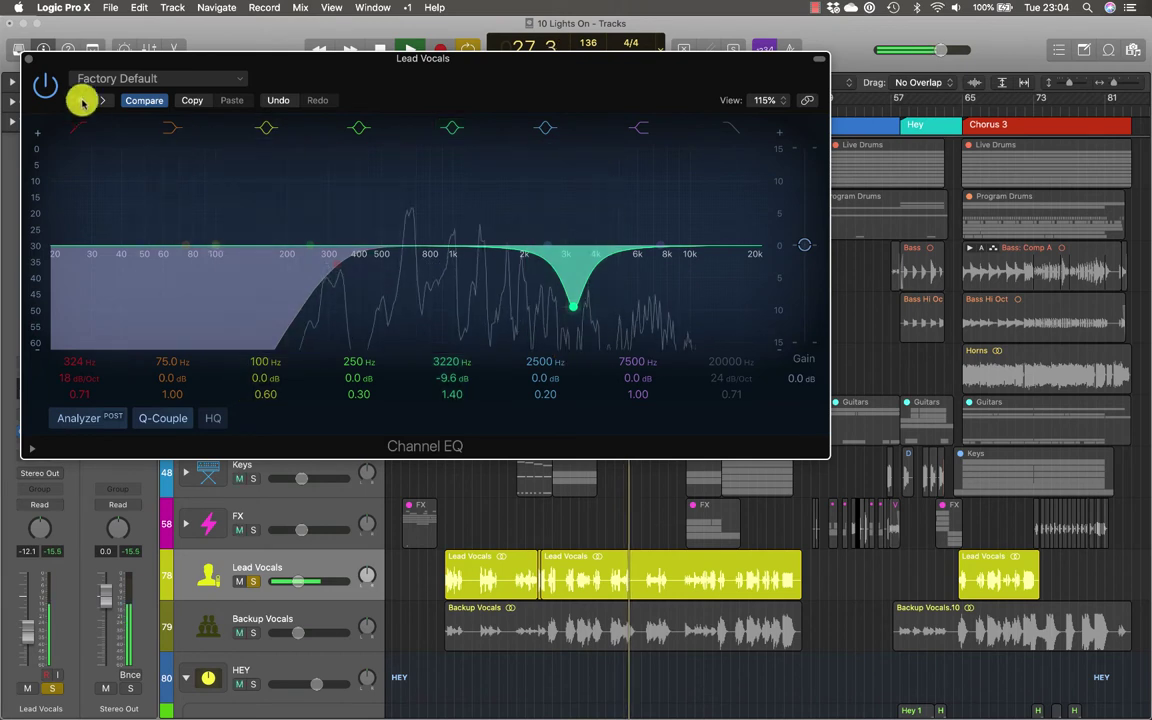
pyautogui.click(47, 87)
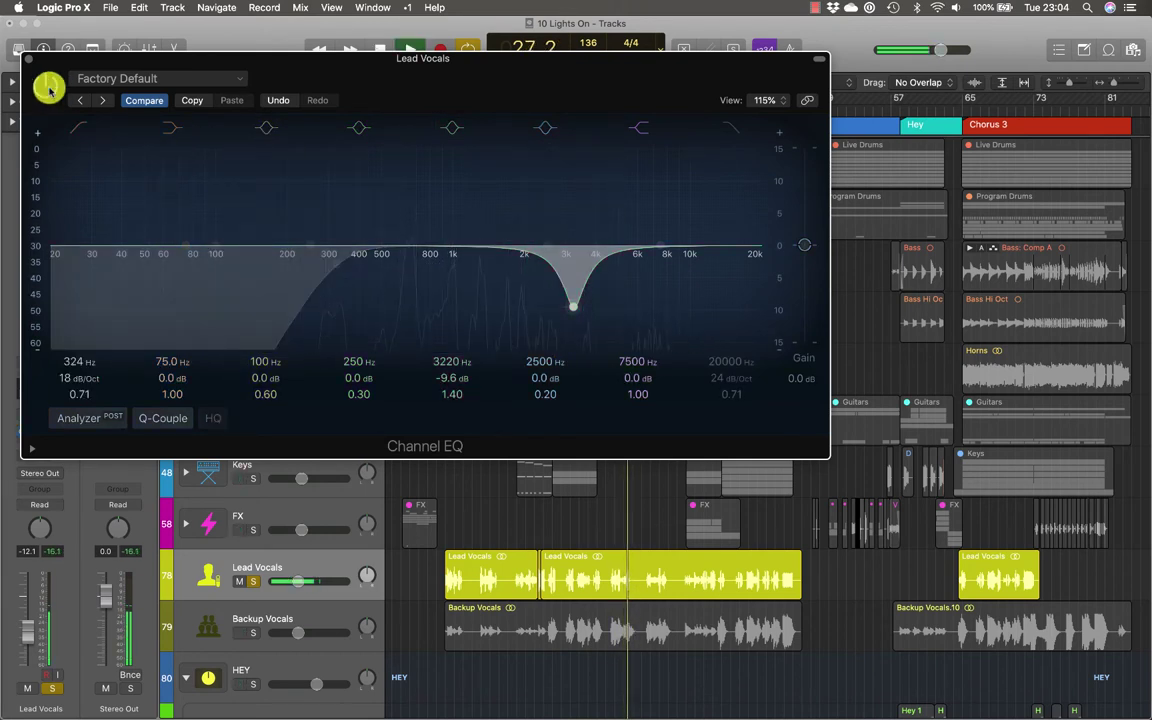
pyautogui.press('space')
pyautogui.click(48, 88)
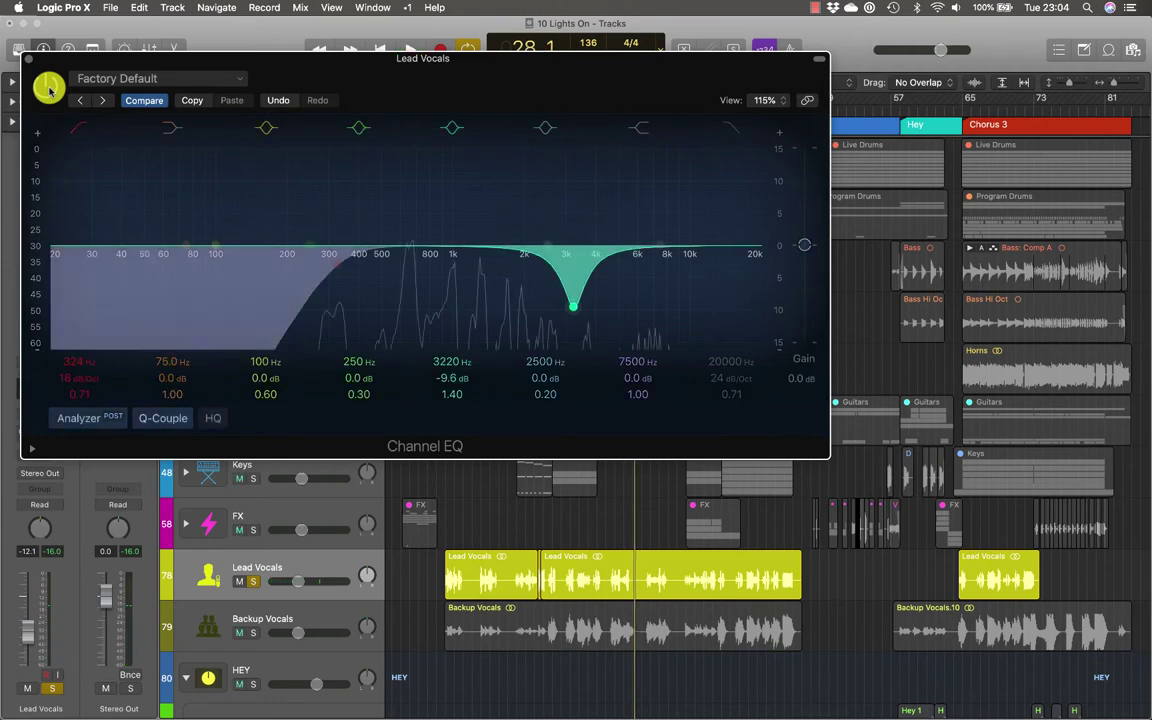
pyautogui.press('space')
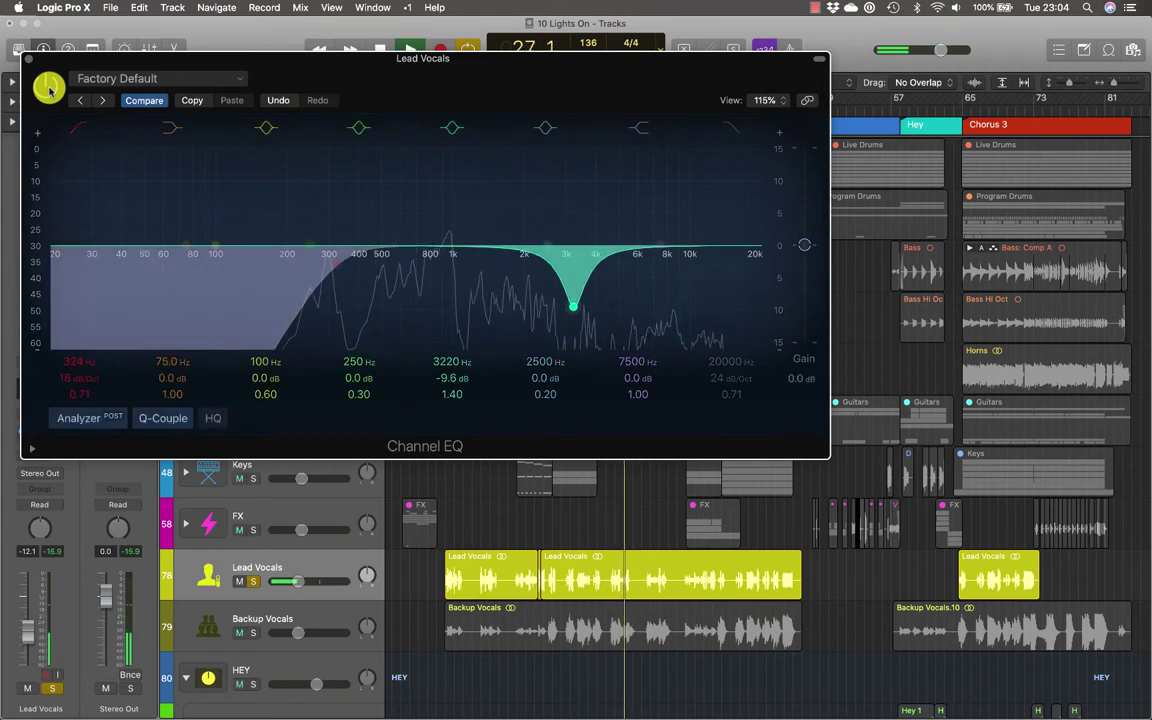
pyautogui.press('space')
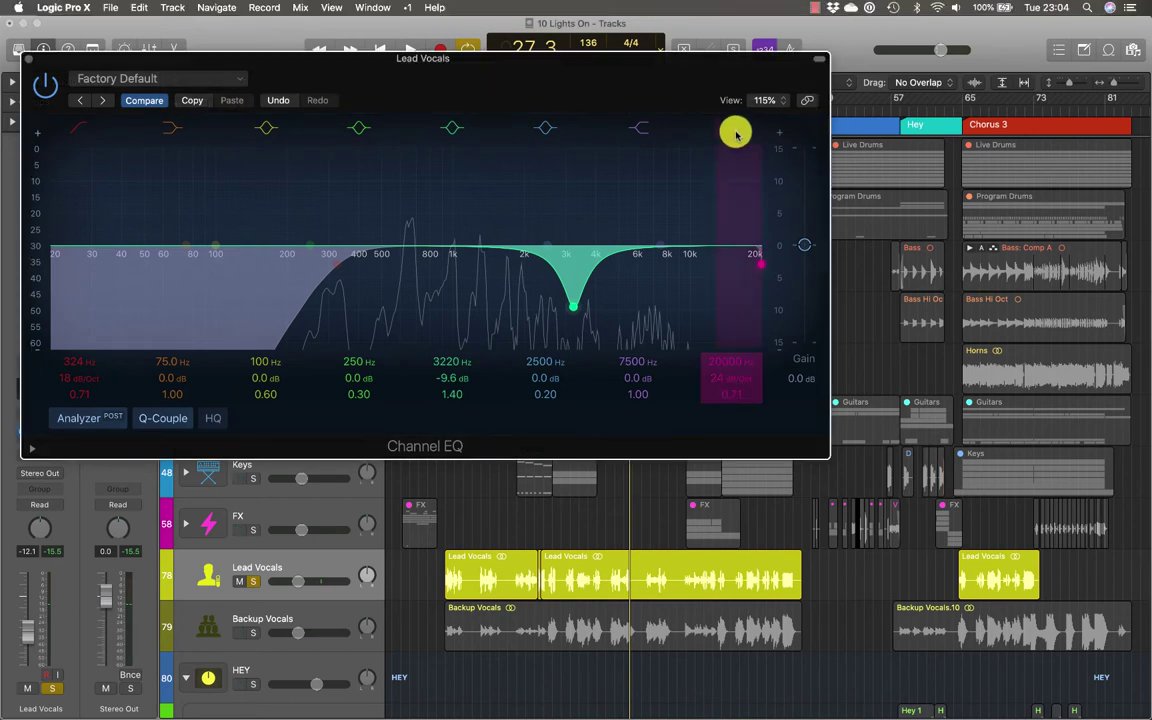
# Step: Lower the high cut from 20000 Hz to 8500 Hz at 24 dB/Oct and play to listen
pyautogui.moveTo(762, 262); pyautogui.dragTo(688, 266)
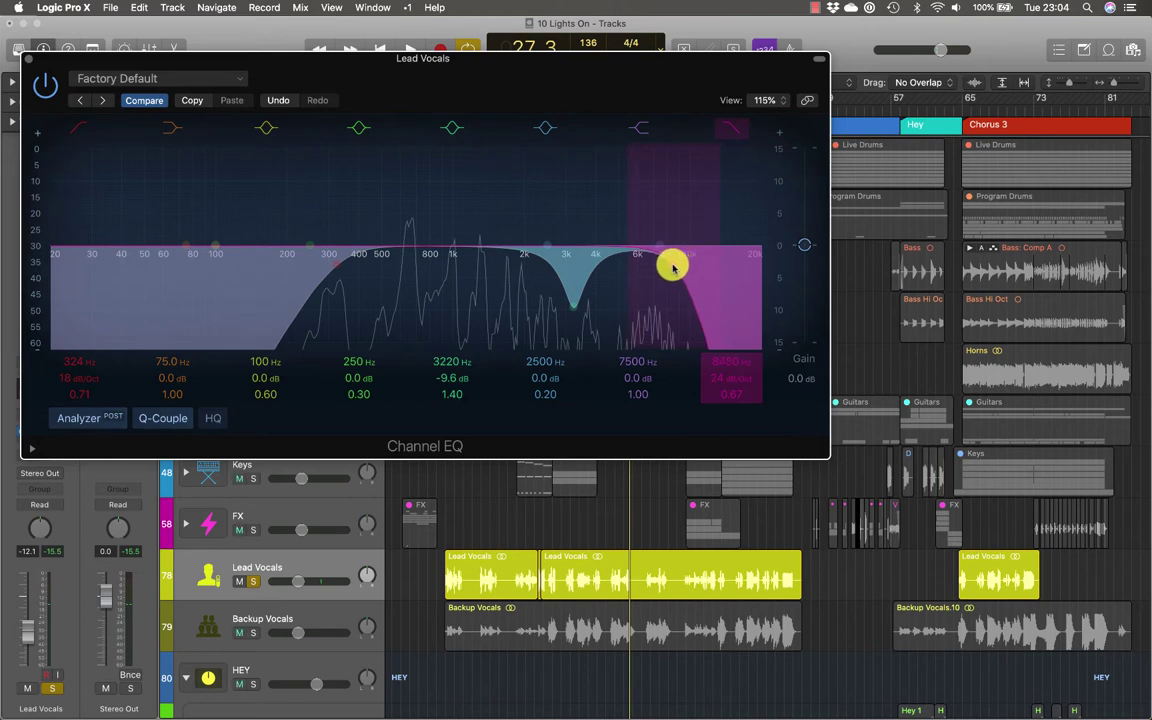
pyautogui.press('space')
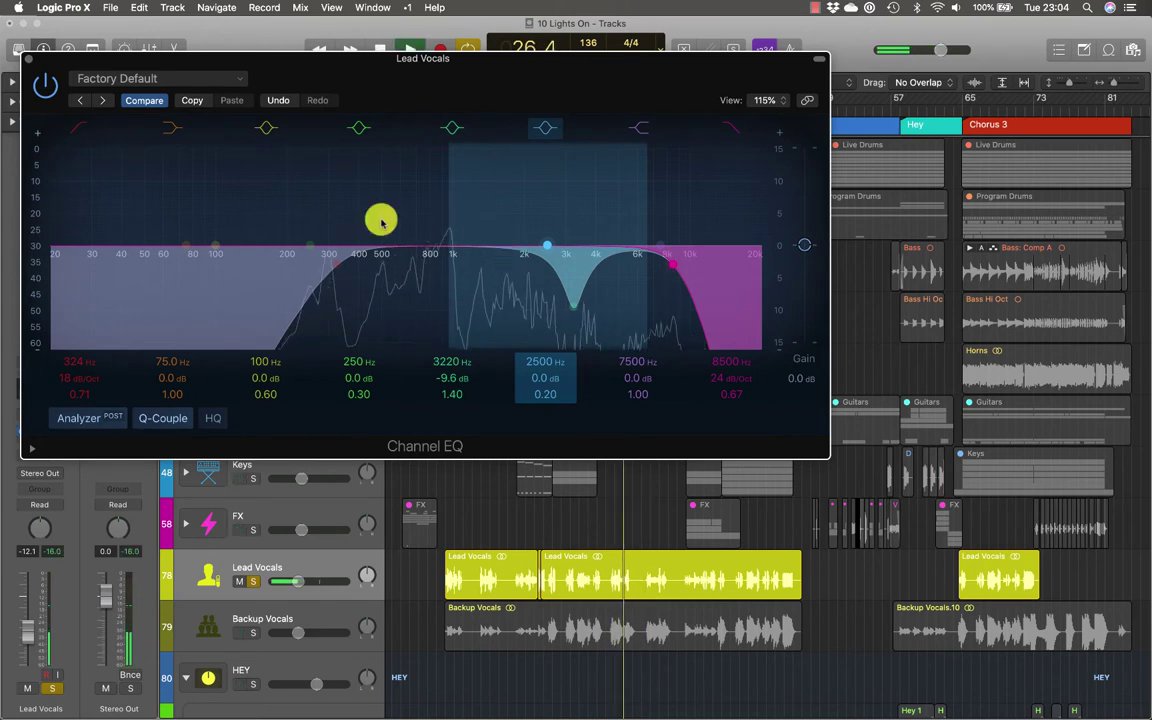
# Step: Raise the Channel EQ output gain to +2.7 dB, comparing with the EQ bypassed
pyautogui.click(47, 88)
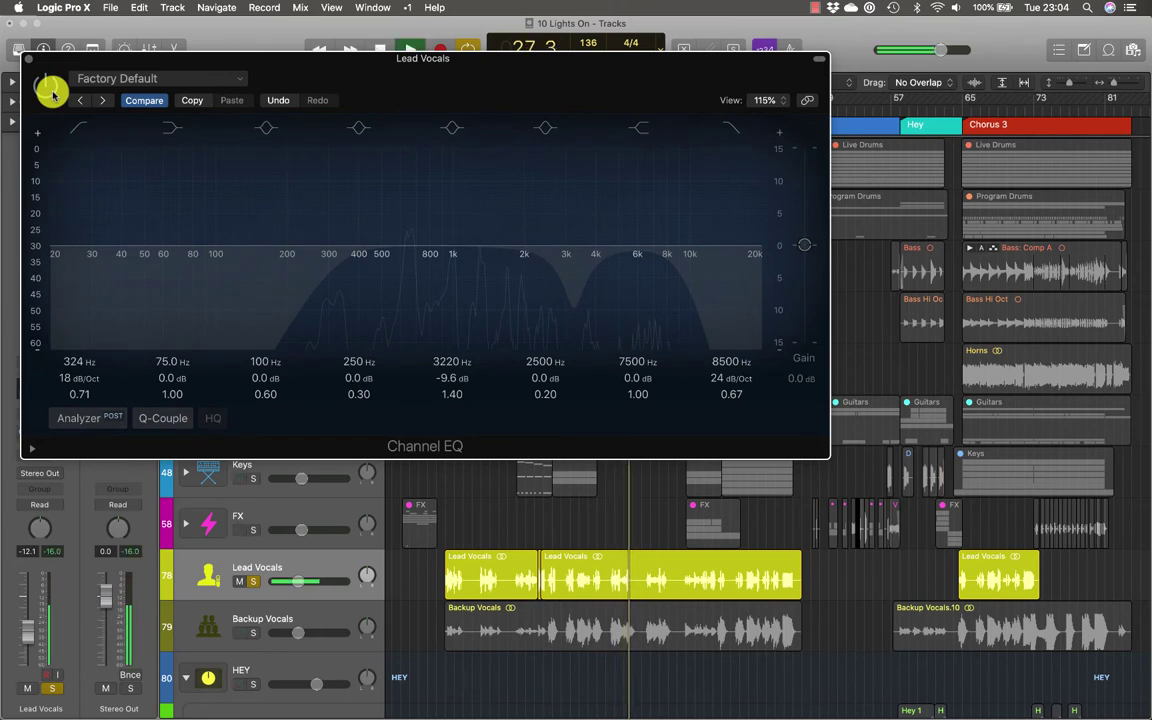
pyautogui.click(50, 90)
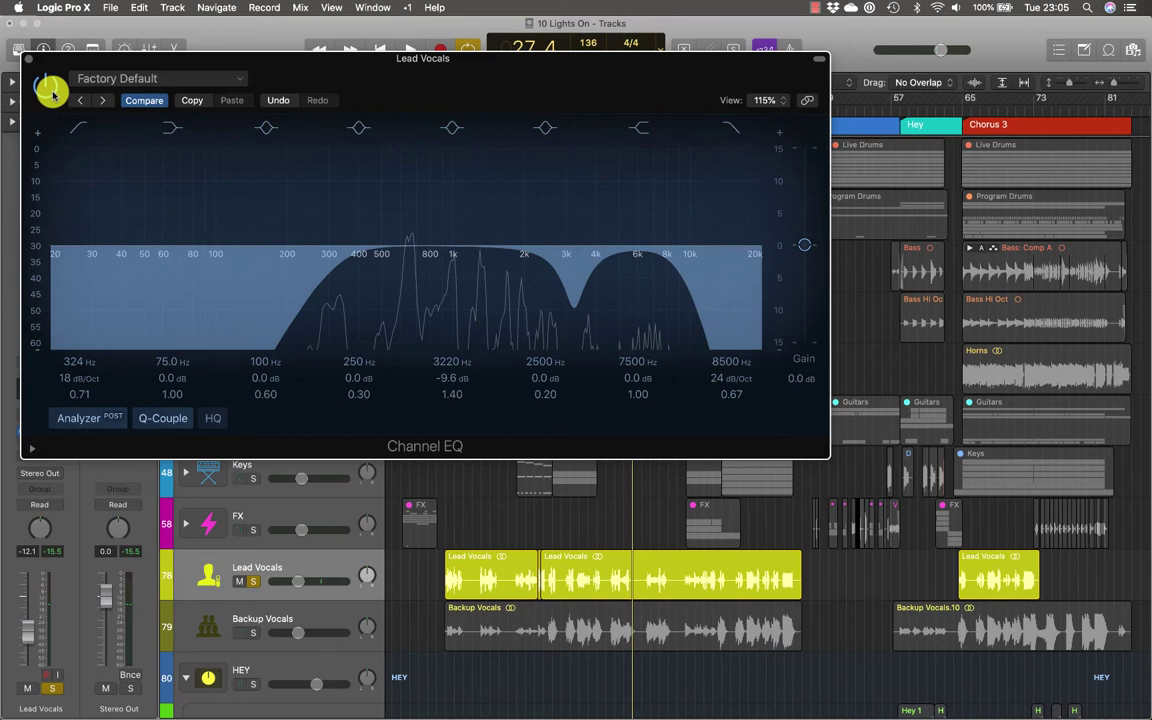
pyautogui.click(50, 90)
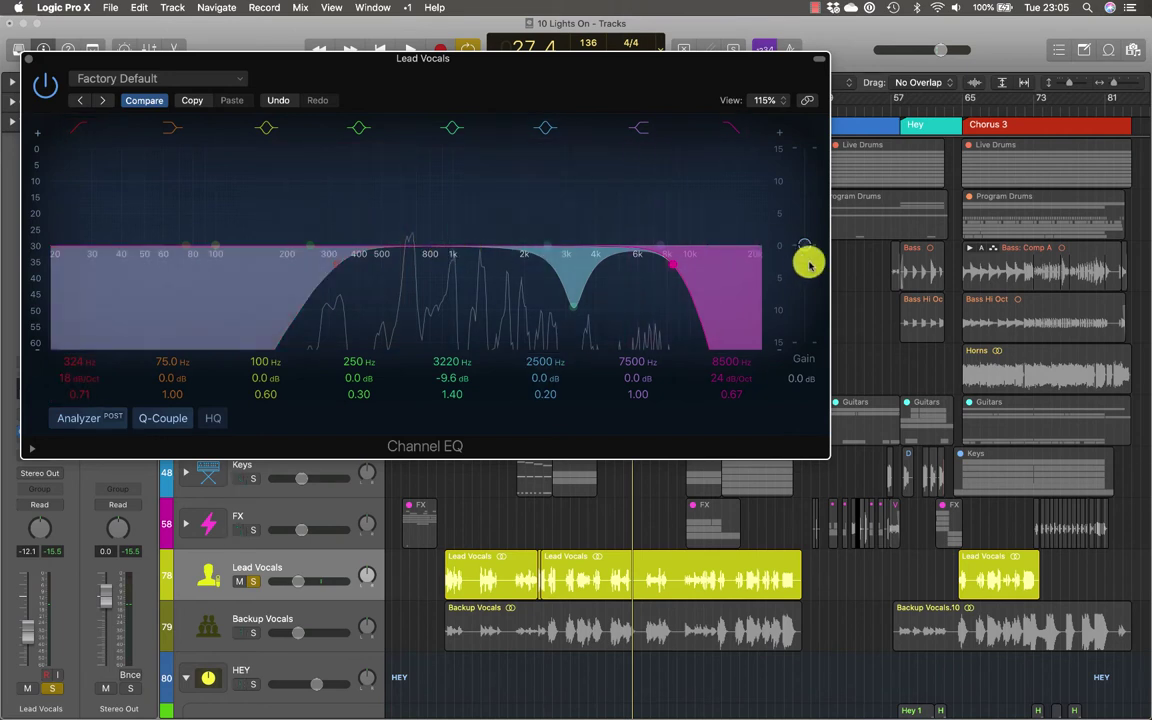
pyautogui.moveTo(803, 245); pyautogui.dragTo(802, 235)
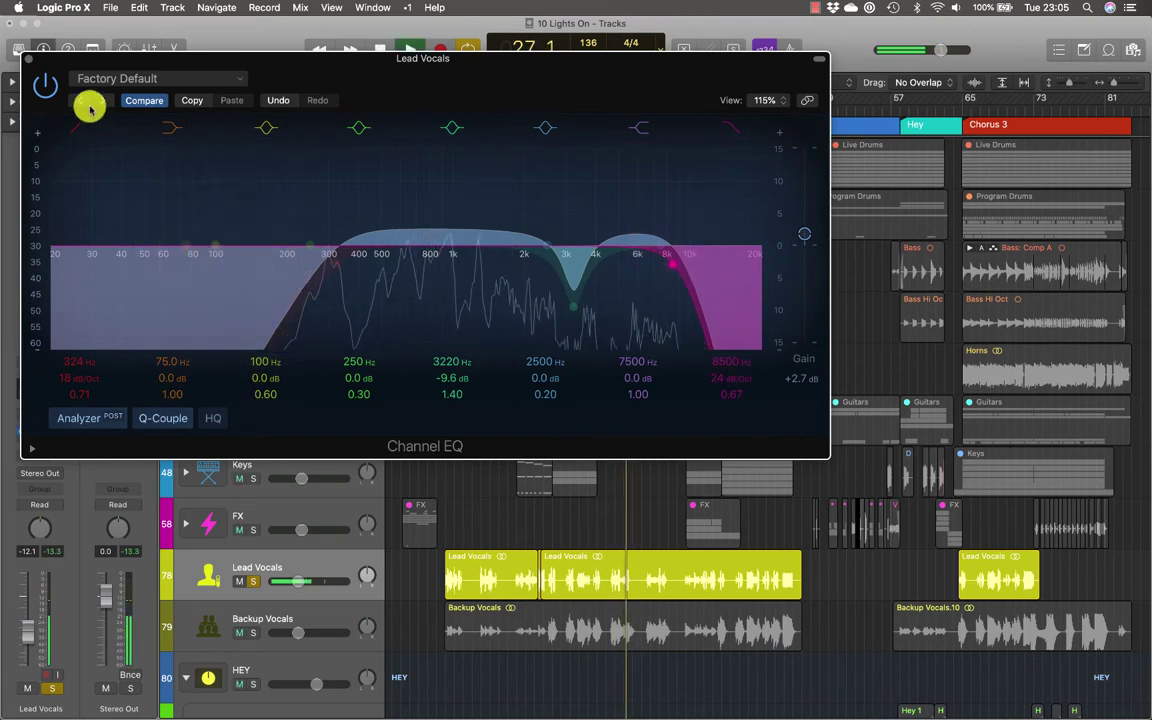
pyautogui.click(46, 90)
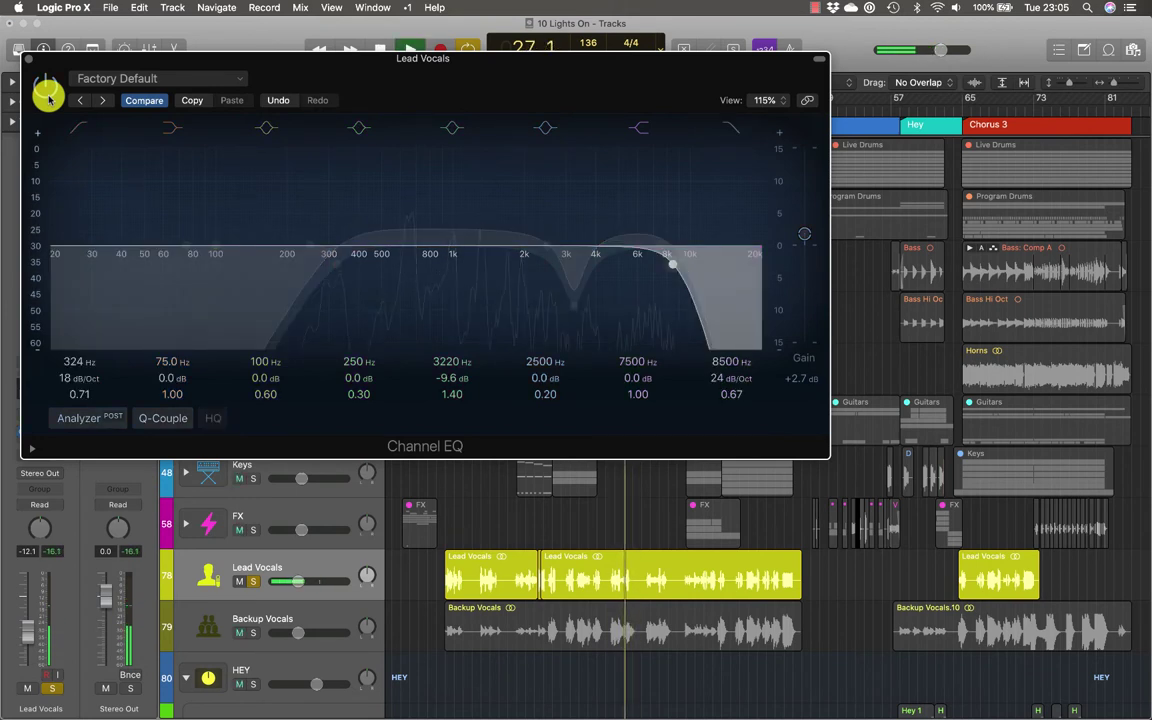
pyautogui.click(47, 92)
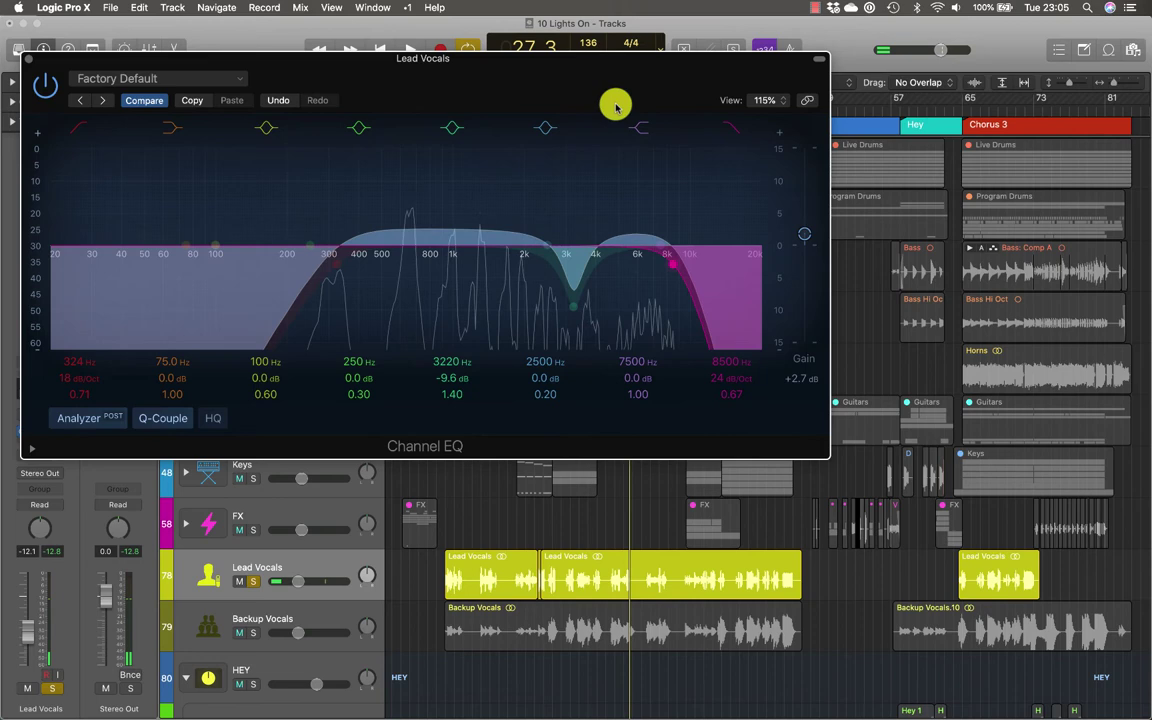
# Step: Unsolo Lead Vocals and compare the EQ on and off in the full mix
pyautogui.click(253, 581)
pyautogui.press('space')
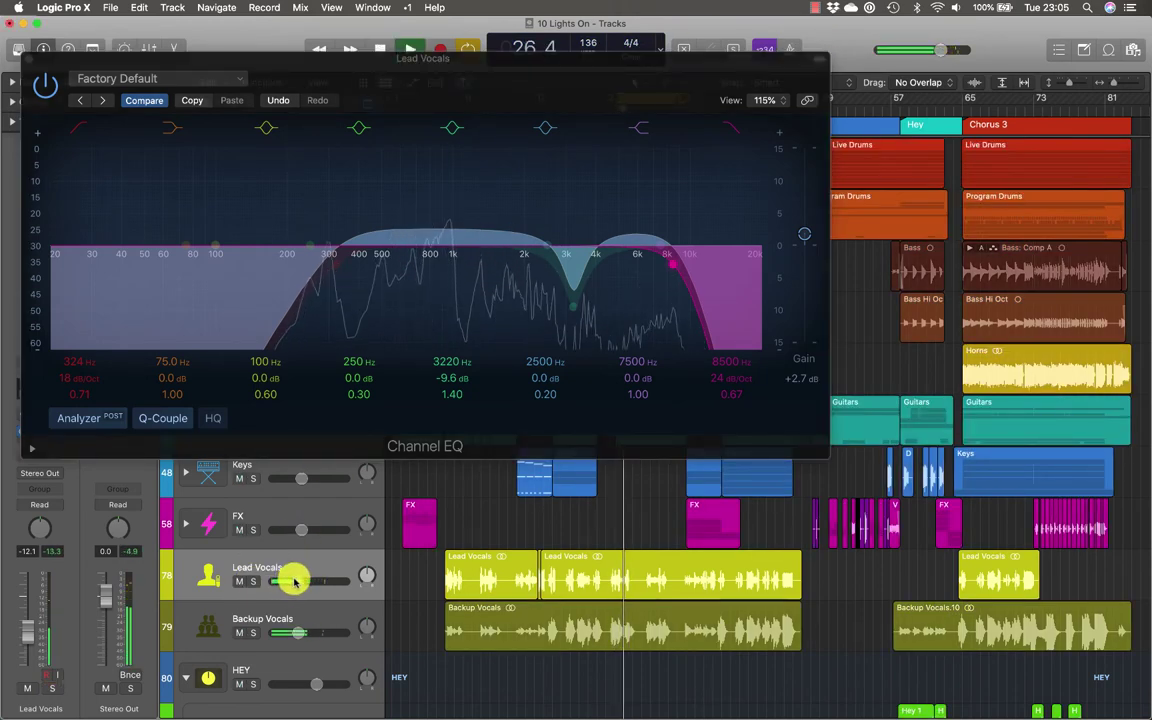
pyautogui.click(46, 85)
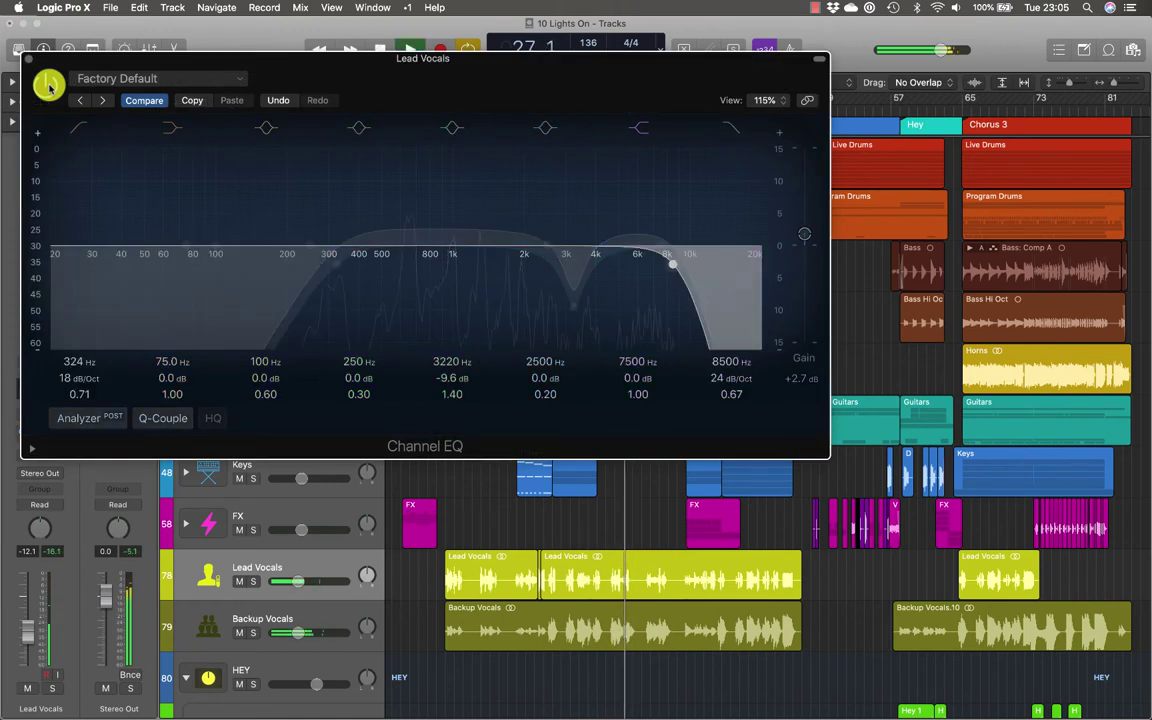
pyautogui.click(48, 87)
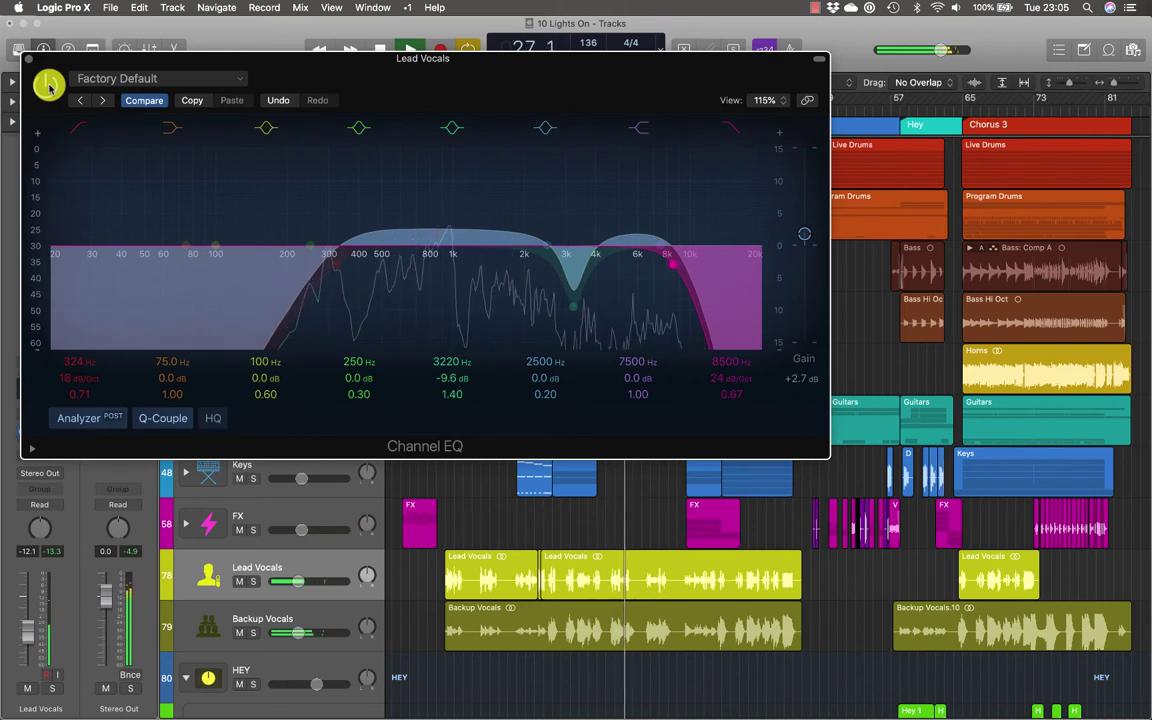
pyautogui.press('space')
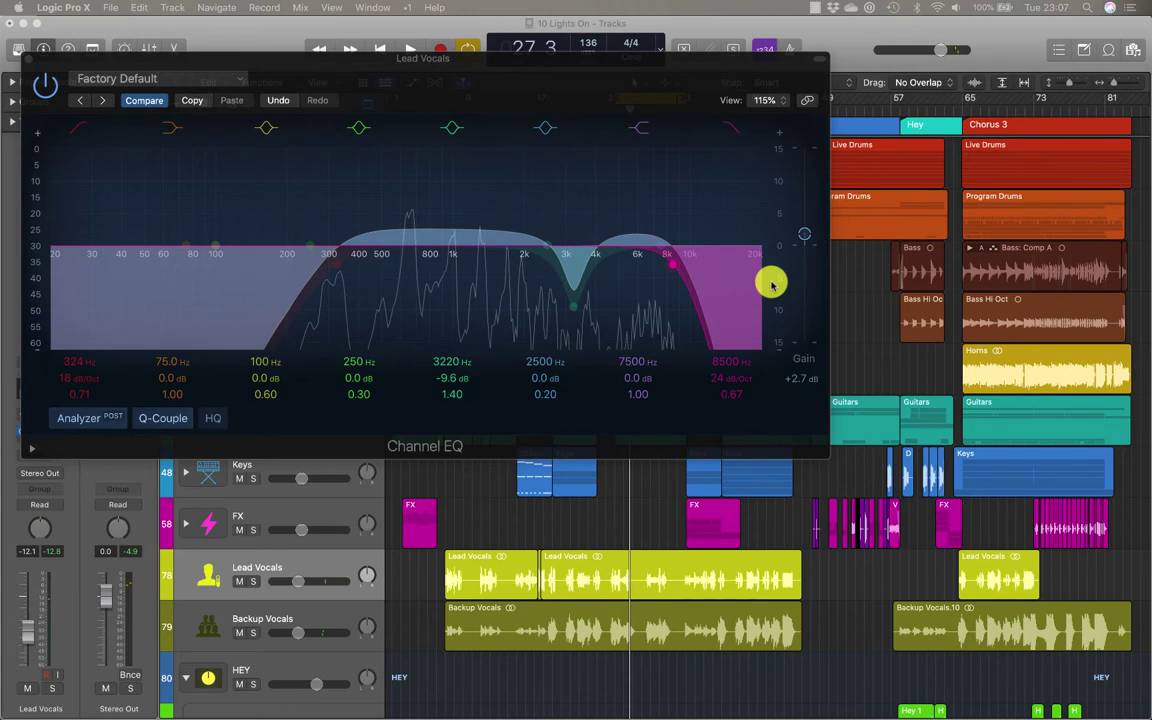
# Step: Mute Backup Vocals, close the Channel EQ, and adjust the Lead Vocals level during playback
pyautogui.click(239, 632)
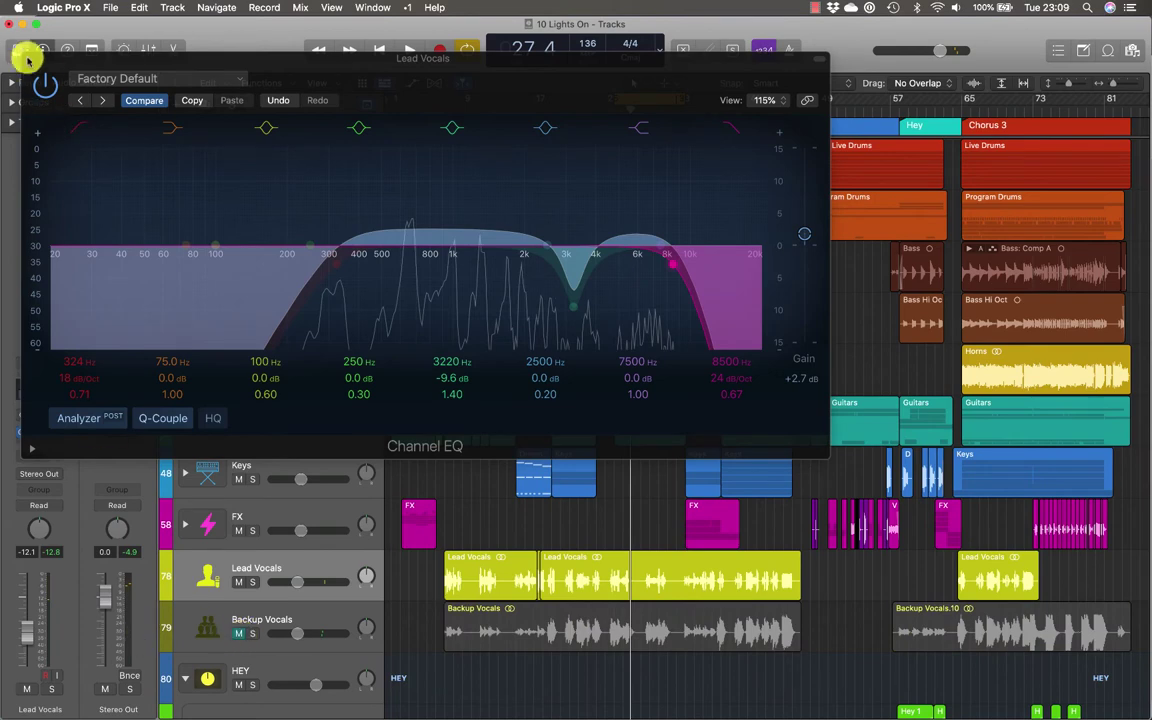
pyautogui.click(24, 52)
pyautogui.press('space')
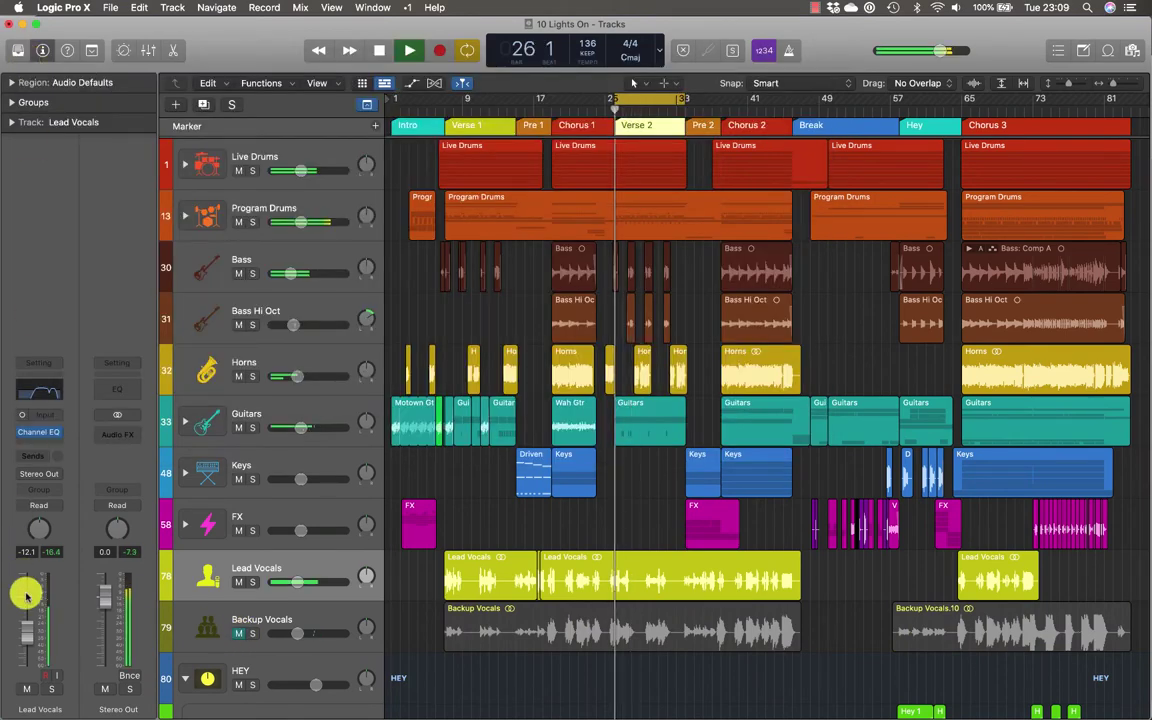
pyautogui.moveTo(26, 596); pyautogui.dragTo(28, 648)
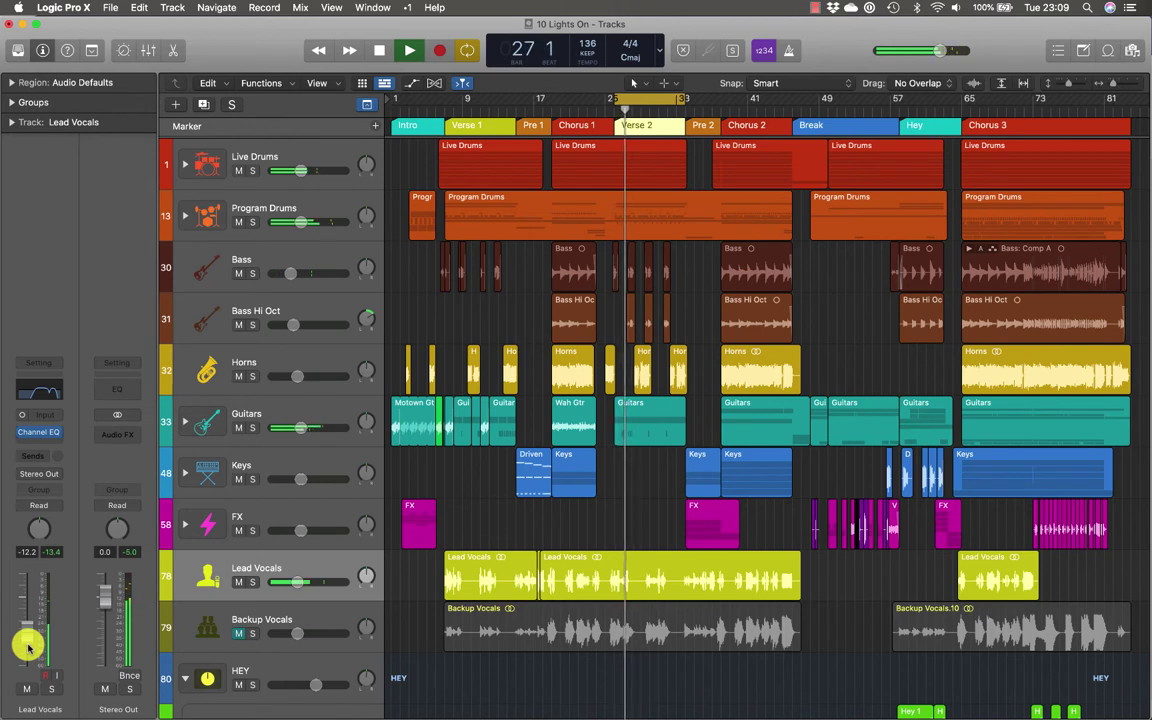
pyautogui.press('space')
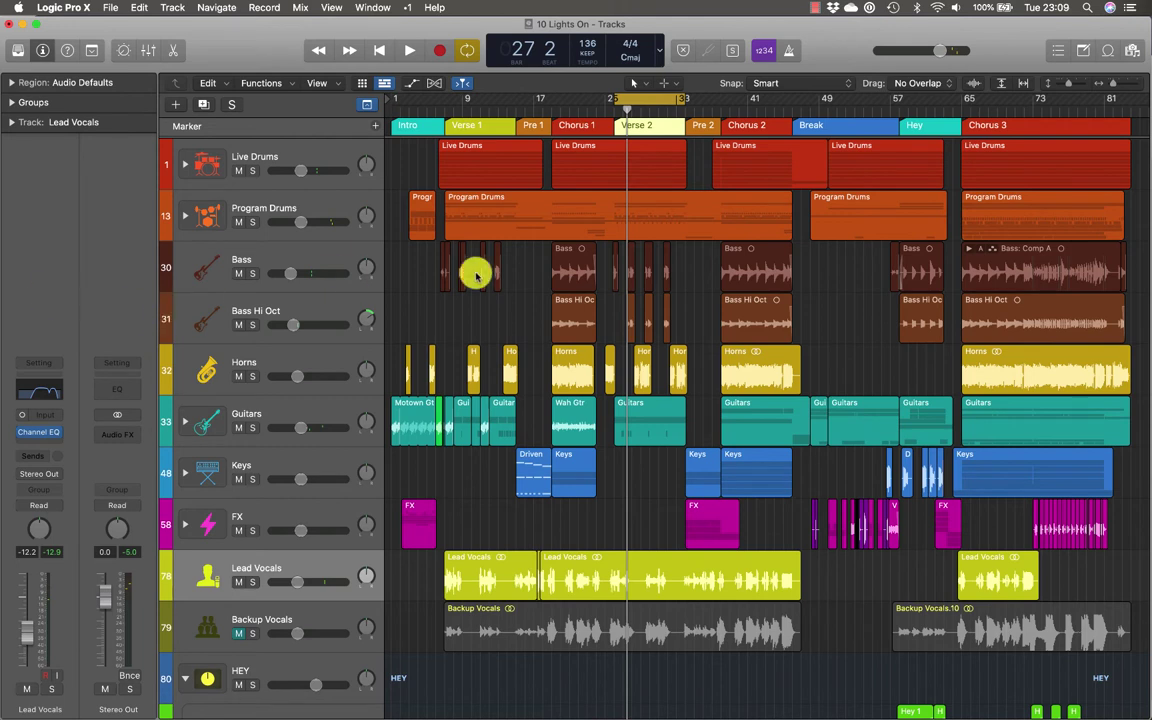
# Step: Move the cycle range to start at bar 29, audition it, and zoom the arrange view
pyautogui.moveTo(653, 98)
pyautogui.mouseDown()
pyautogui.moveTo(710, 103)
pyautogui.moveTo(663, 103)
pyautogui.mouseUp()
pyautogui.press('space')
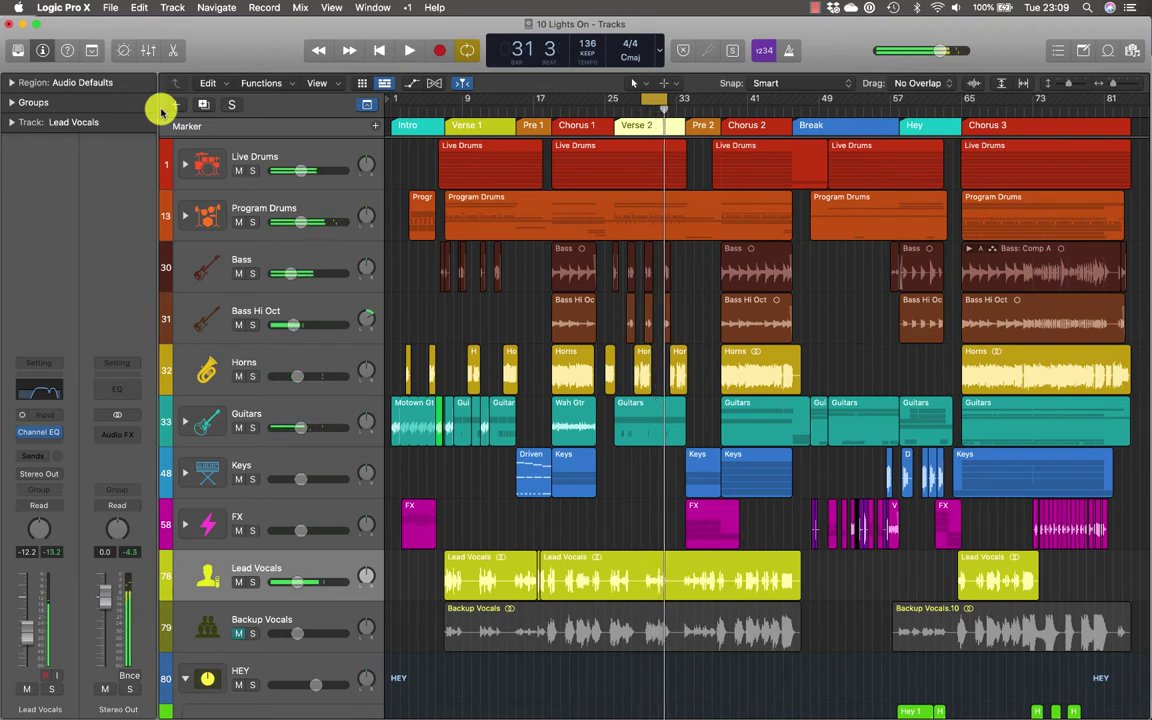
pyautogui.press('space')
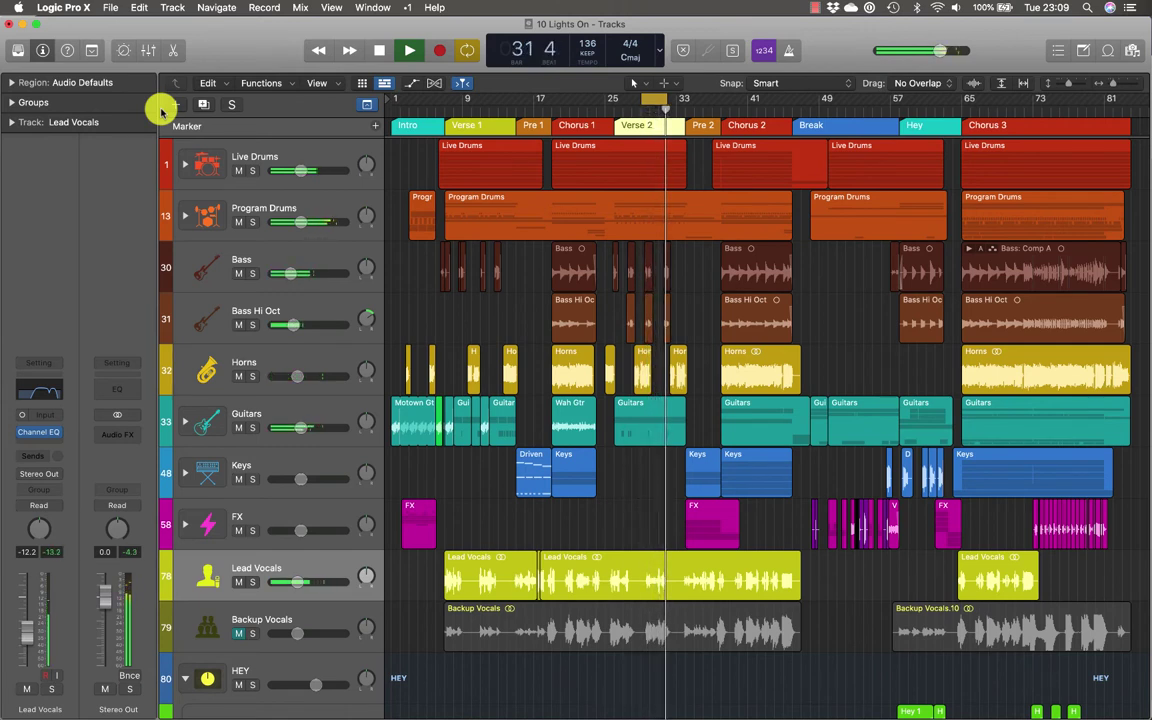
pyautogui.press('space')
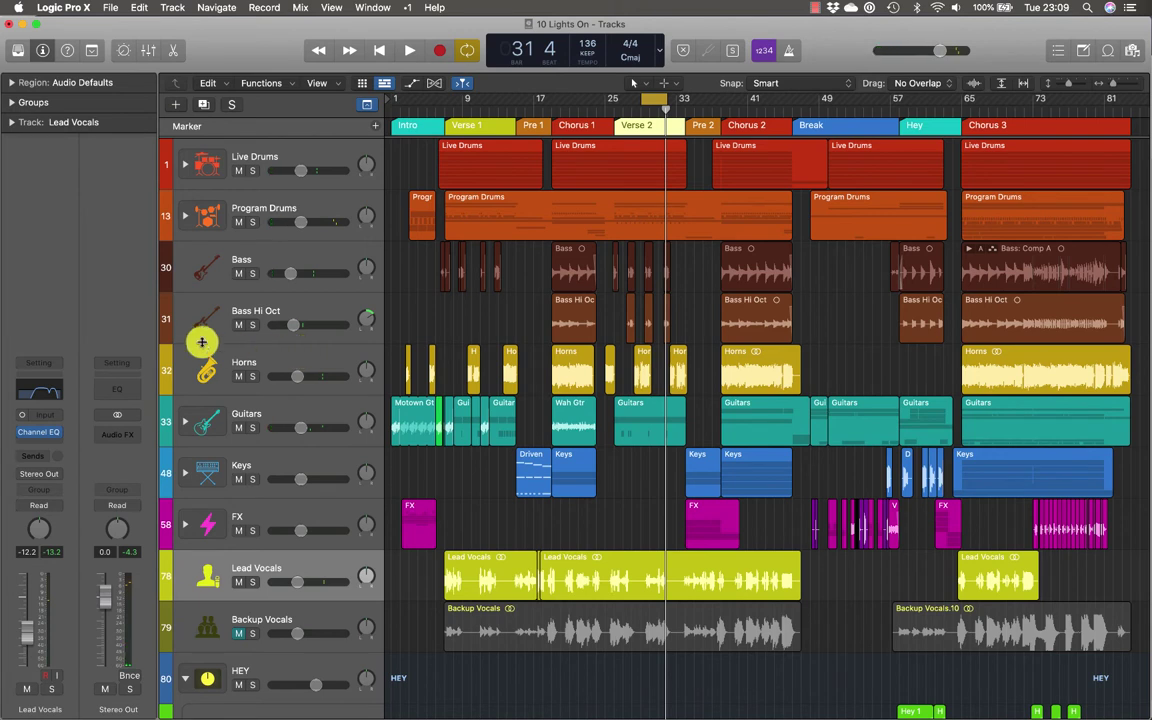
pyautogui.press('space')
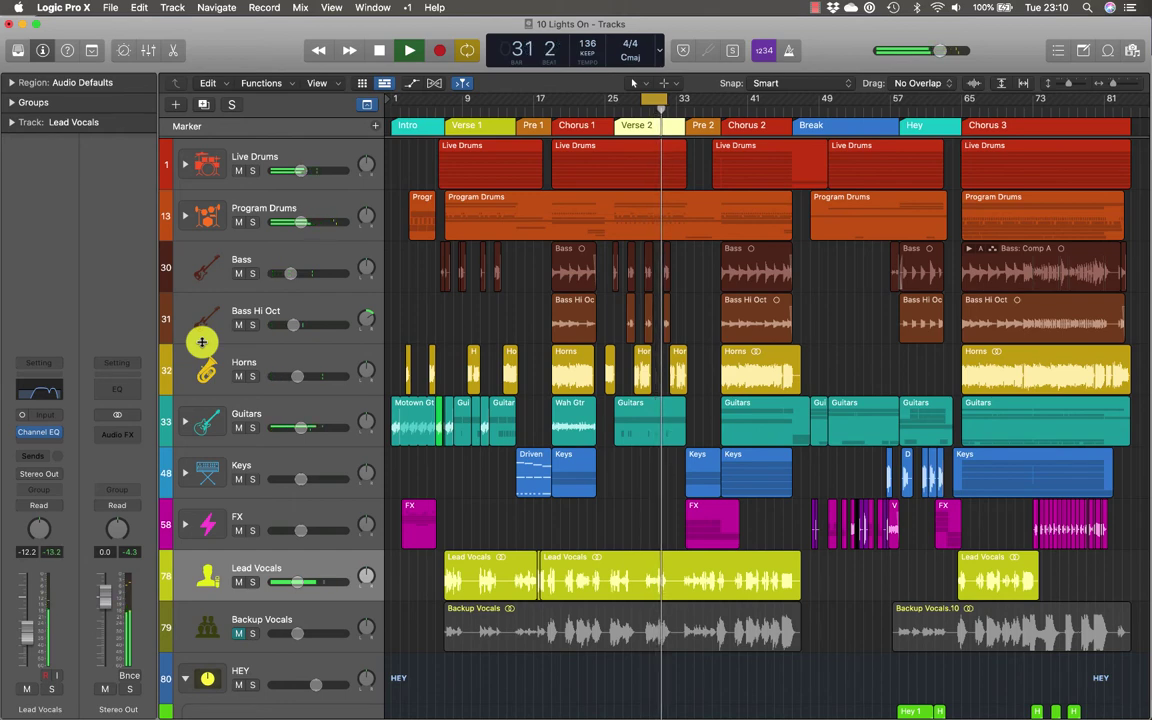
pyautogui.press('space')
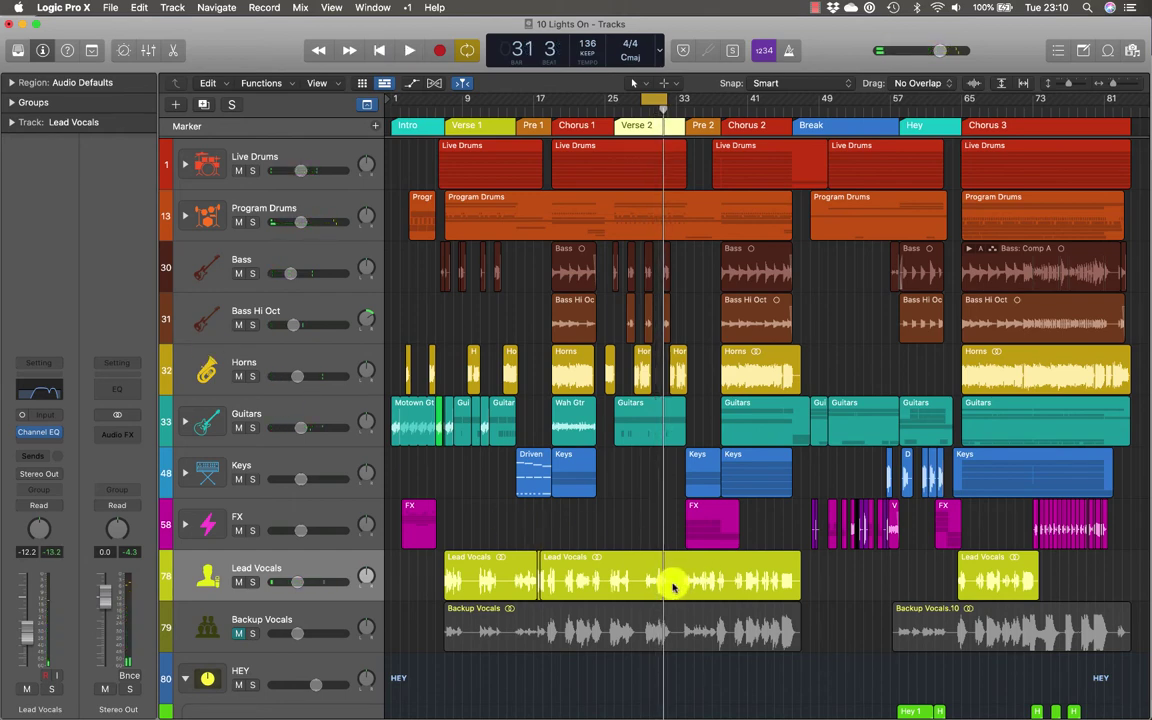
pyautogui.scroll(6, 668, 585)
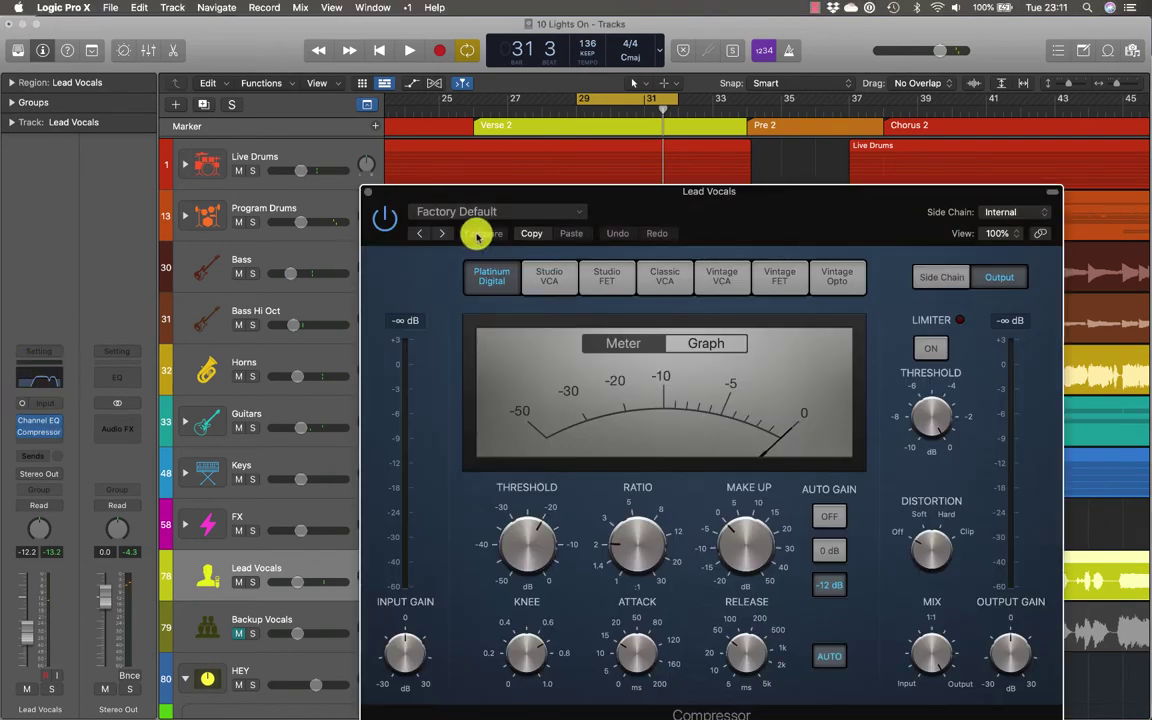
pyautogui.click(368, 194)
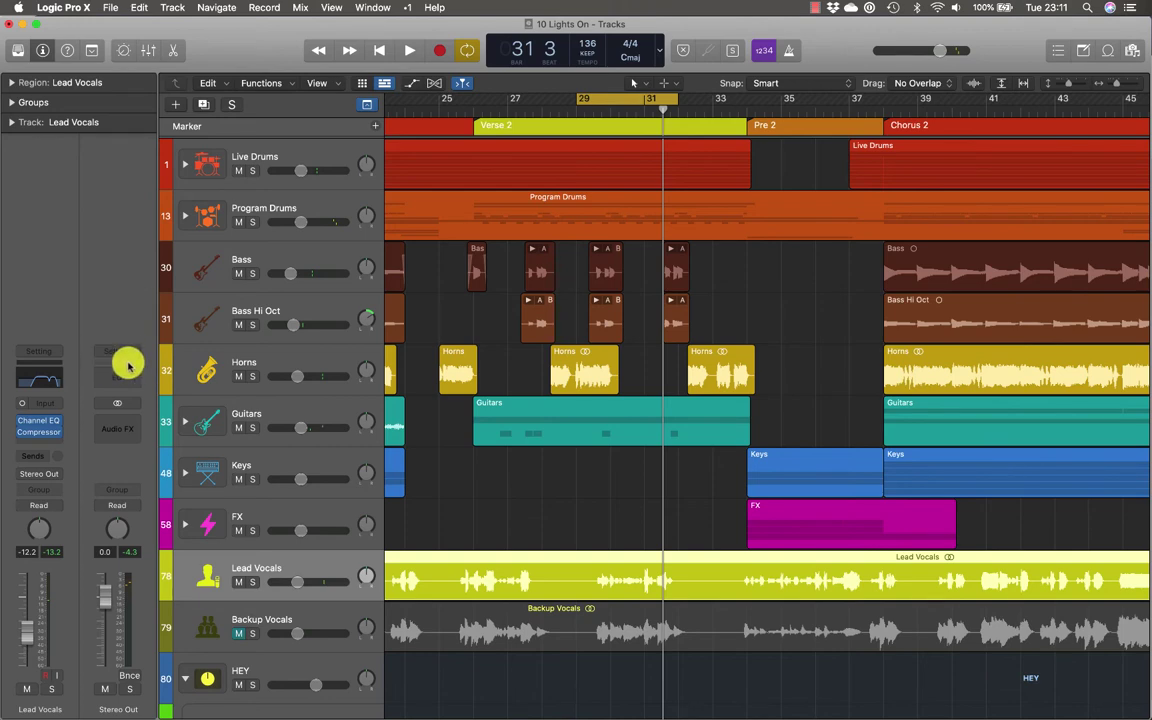
pyautogui.click(48, 366)
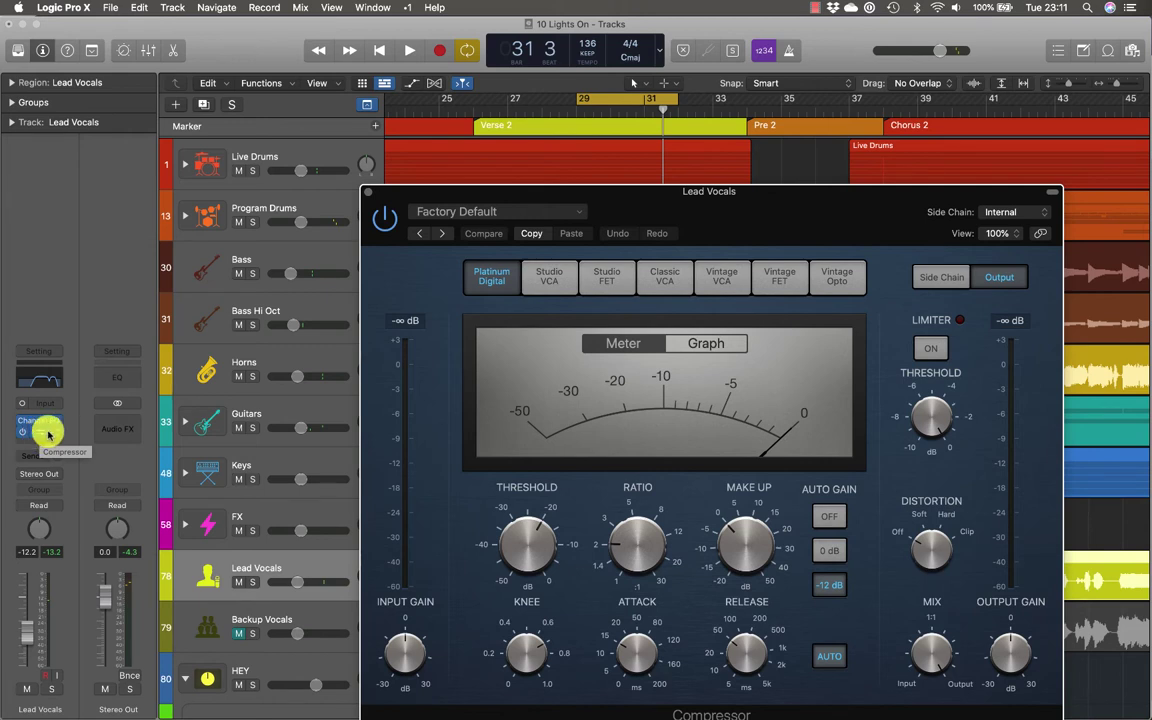
pyautogui.click(55, 434)
pyautogui.moveTo(85, 546)
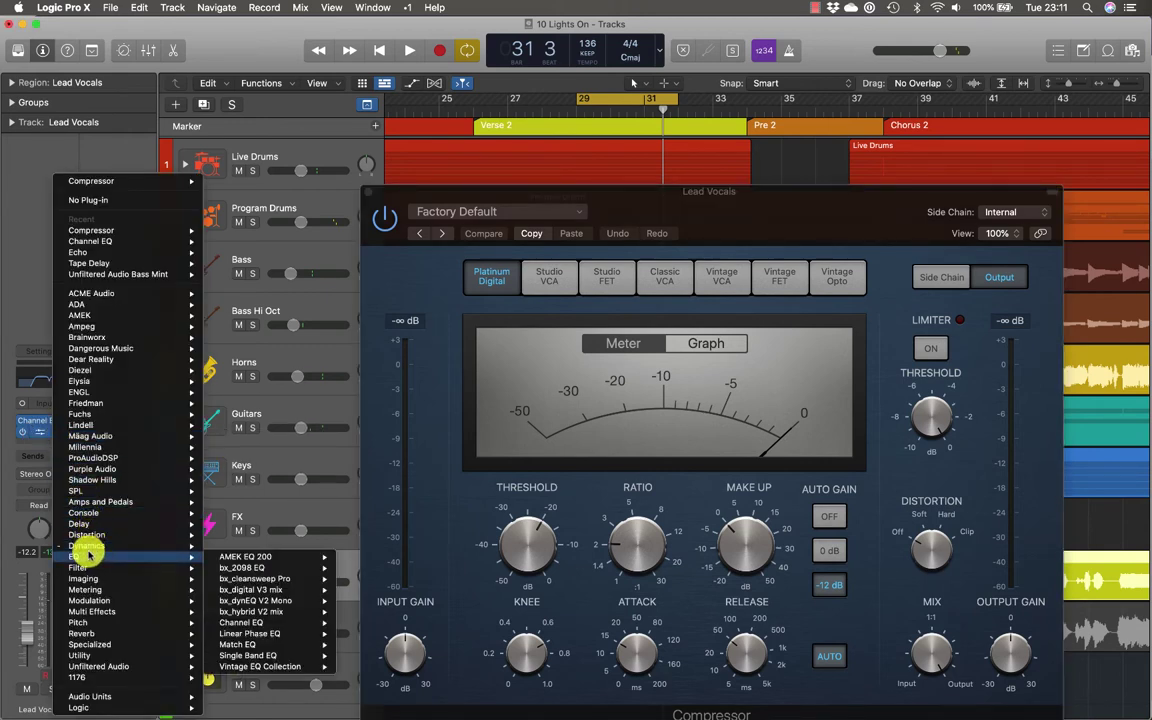
pyautogui.moveTo(301, 622)
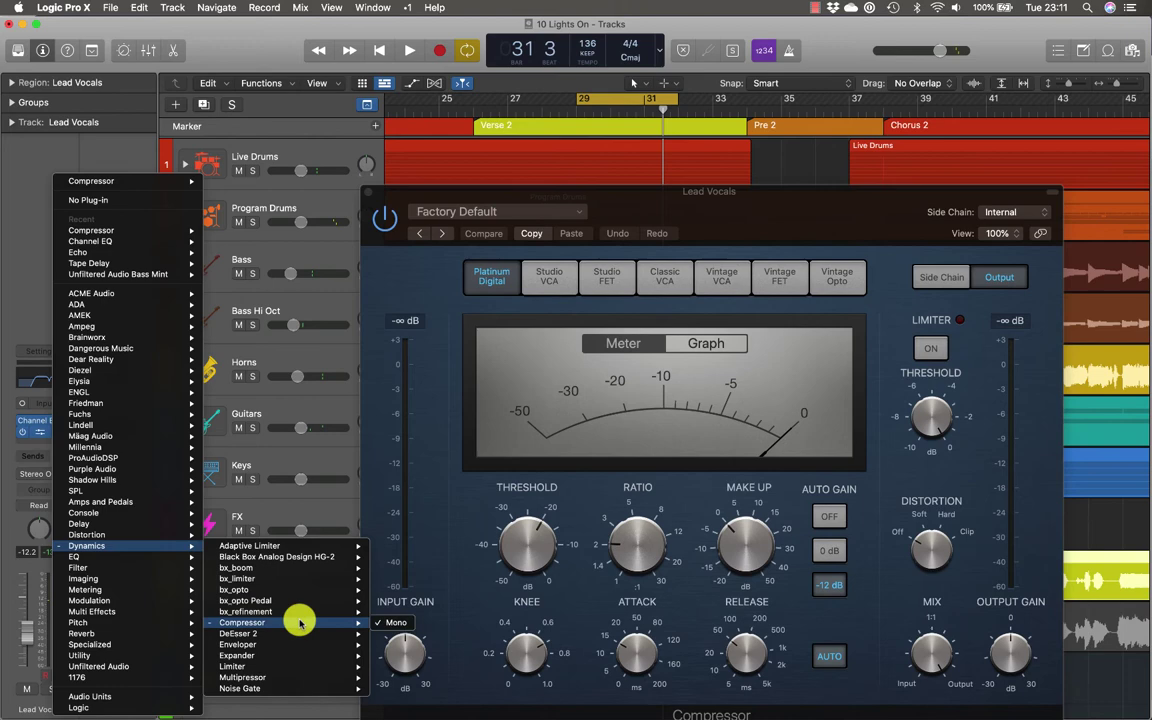
pyautogui.click(397, 626)
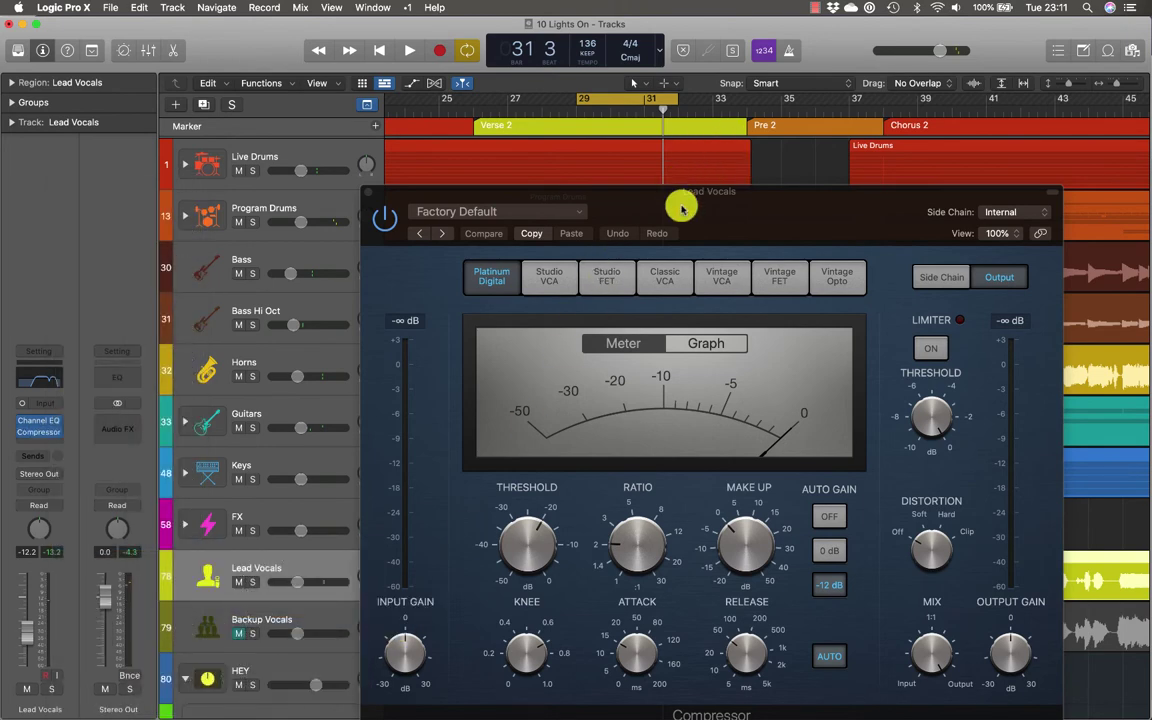
pyautogui.moveTo(682, 207); pyautogui.dragTo(559, 162)
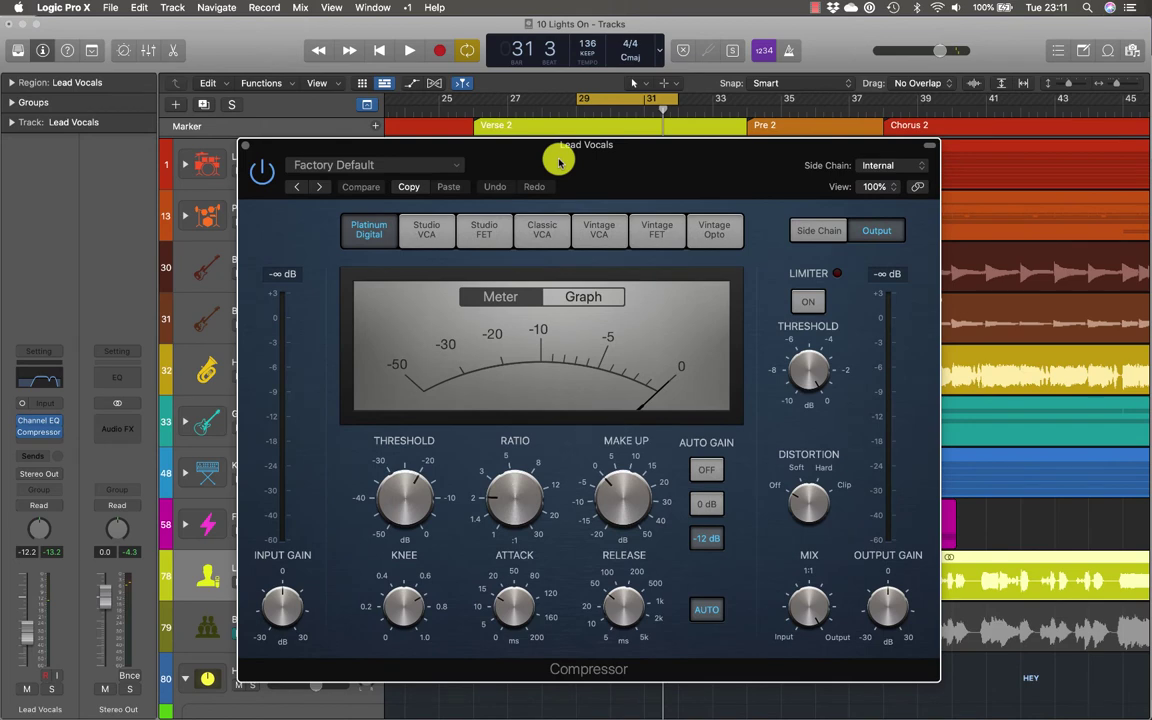
# Step: Choose the Classic VCA compressor model and audition the vocals from bar 29
pyautogui.click(545, 229)
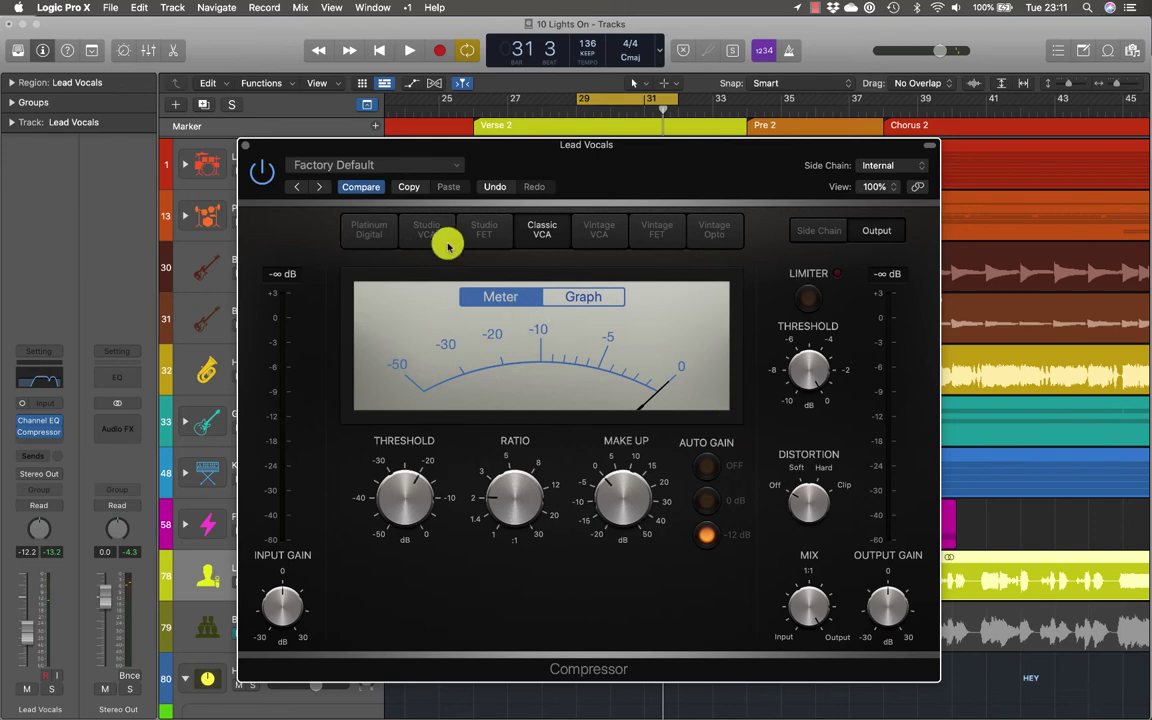
pyautogui.moveTo(426, 154); pyautogui.dragTo(481, 138)
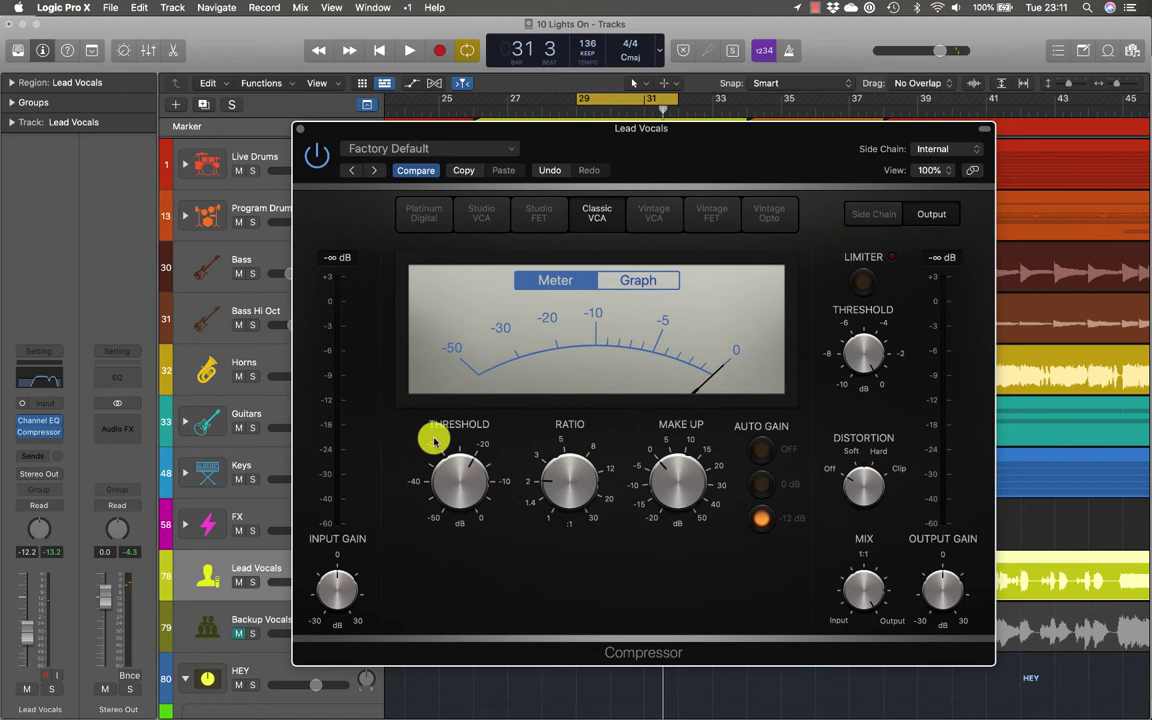
pyautogui.press('space')
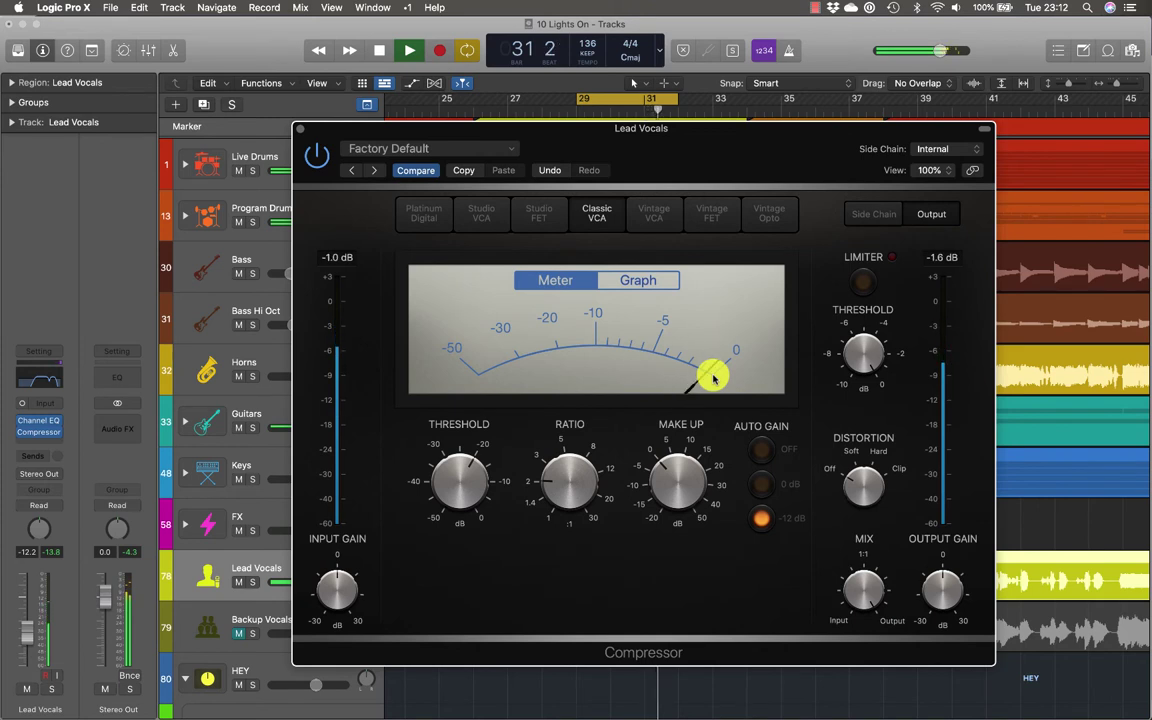
pyautogui.press('space')
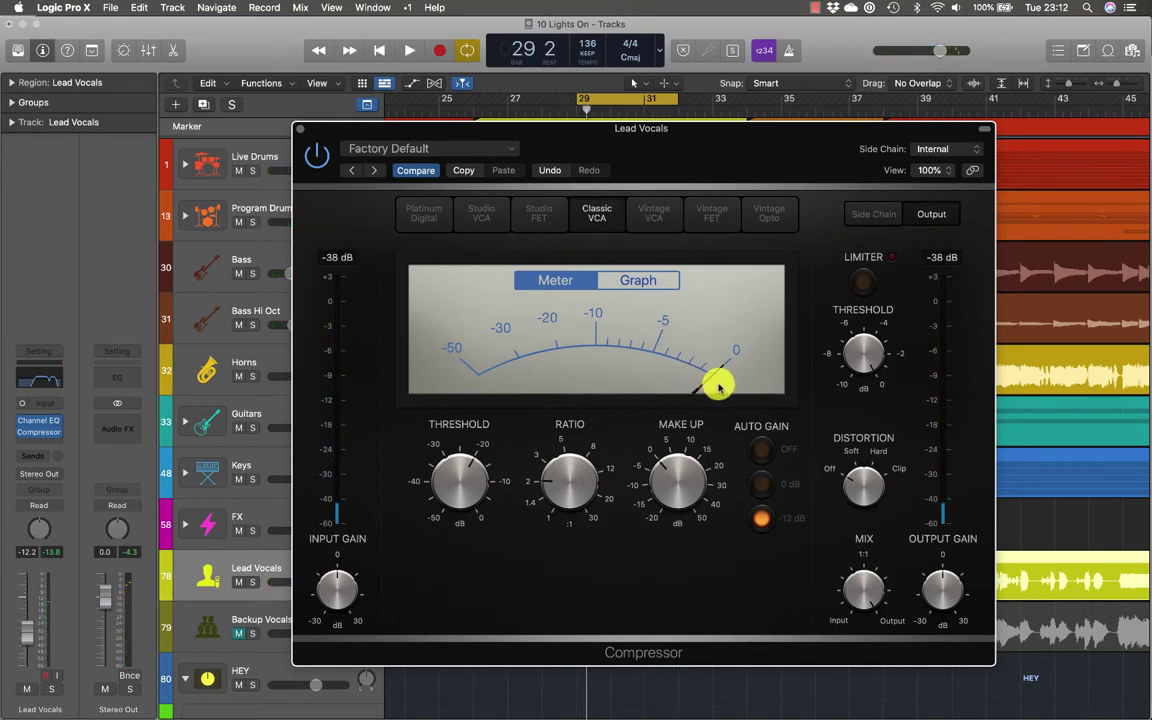
pyautogui.press('space')
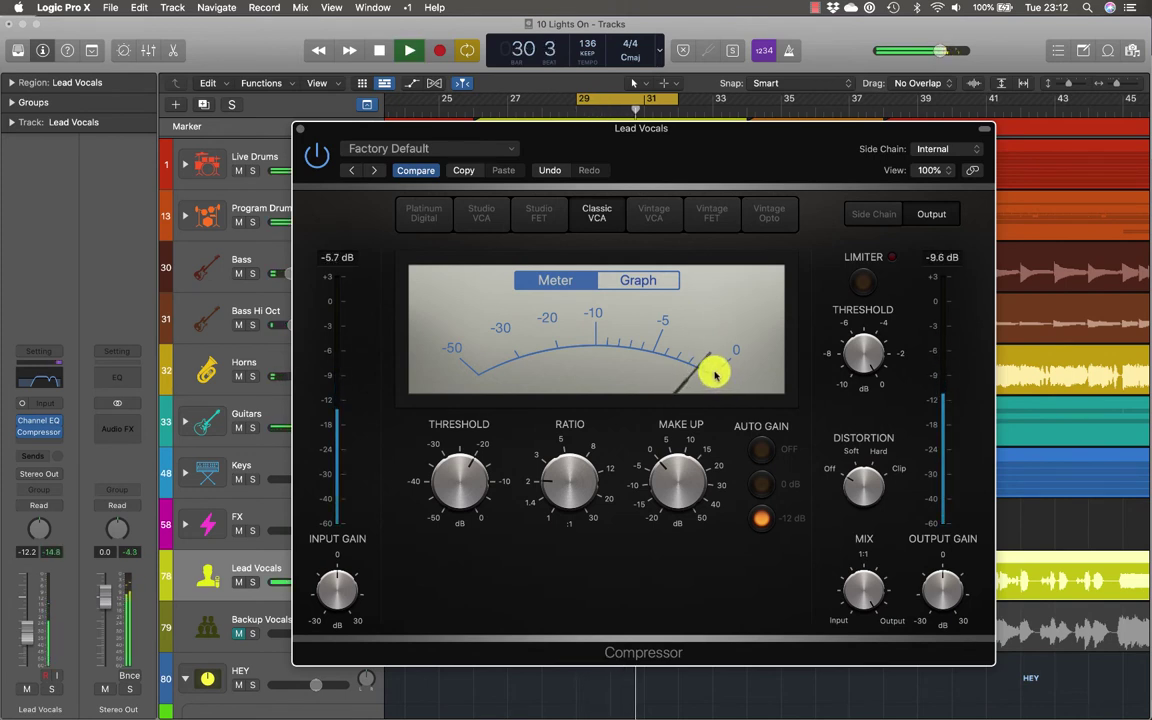
pyautogui.press('space')
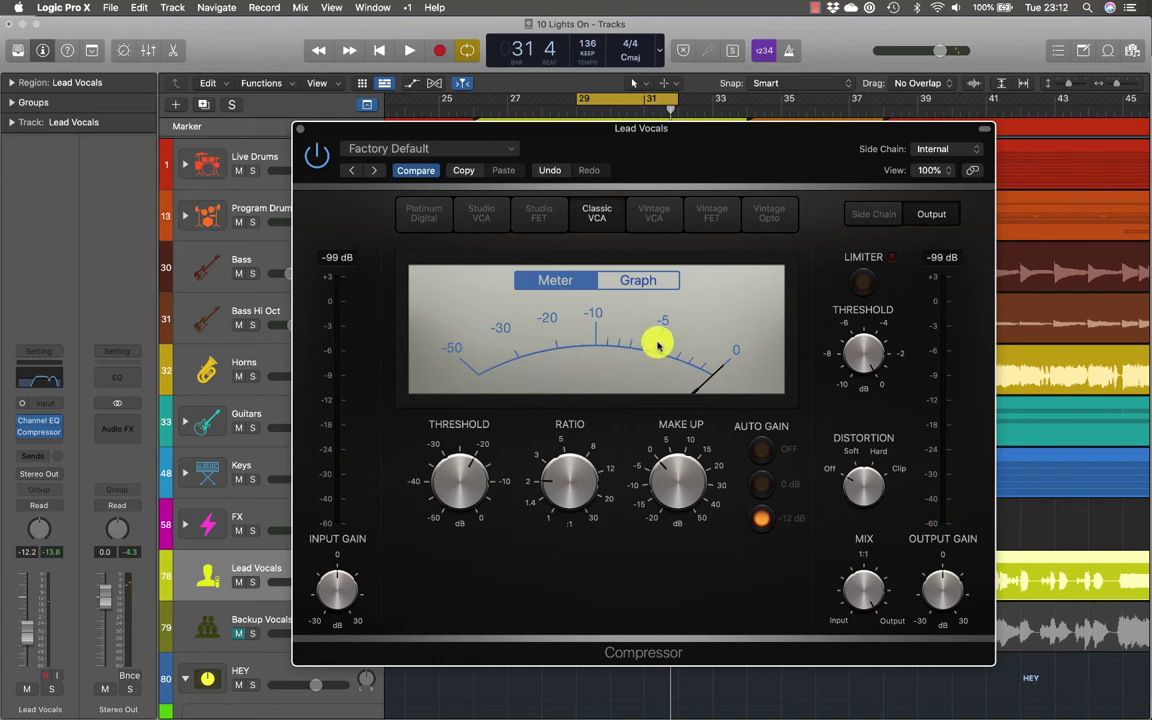
pyautogui.moveTo(480, 128); pyautogui.dragTo(516, 105)
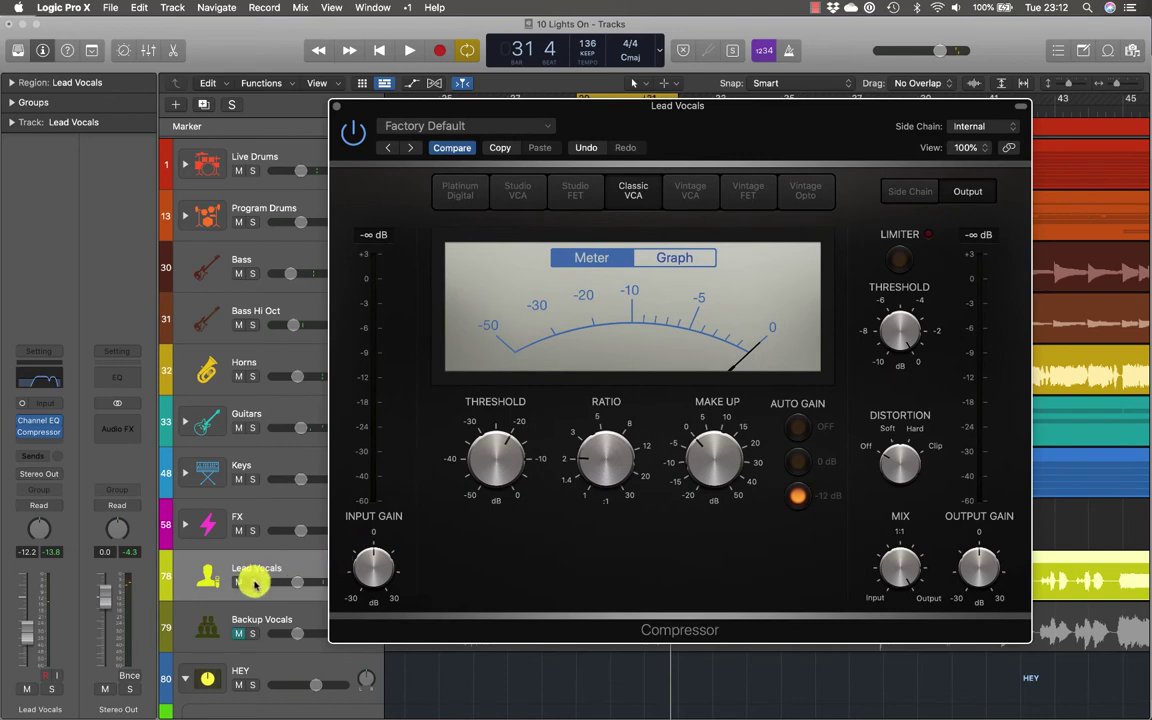
# Step: Solo the Lead Vocals track and move the Compressor window into view
pyautogui.click(252, 582)
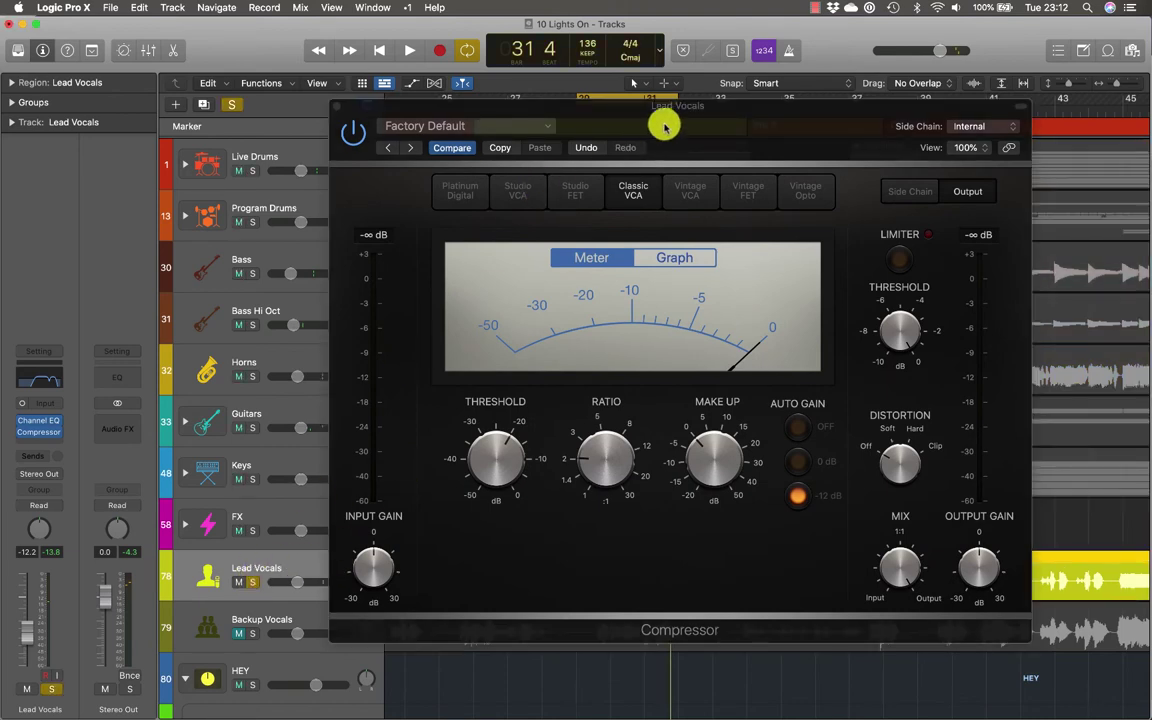
pyautogui.moveTo(663, 122); pyautogui.dragTo(598, 112)
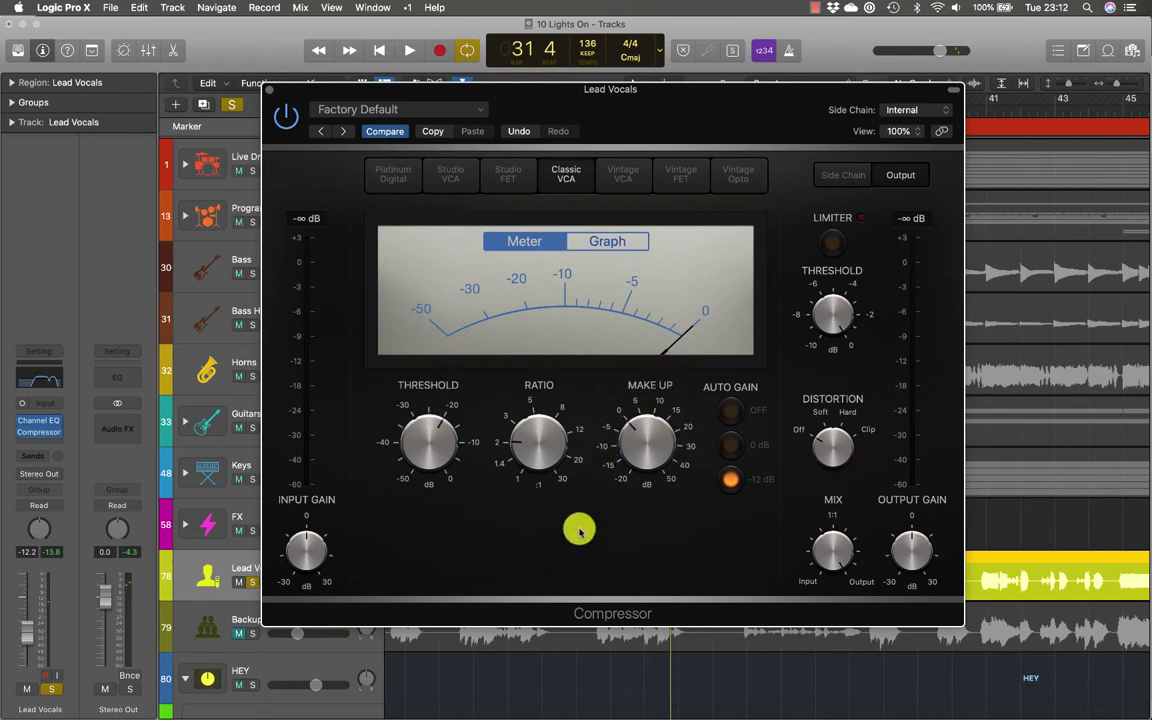
pyautogui.moveTo(427, 450)
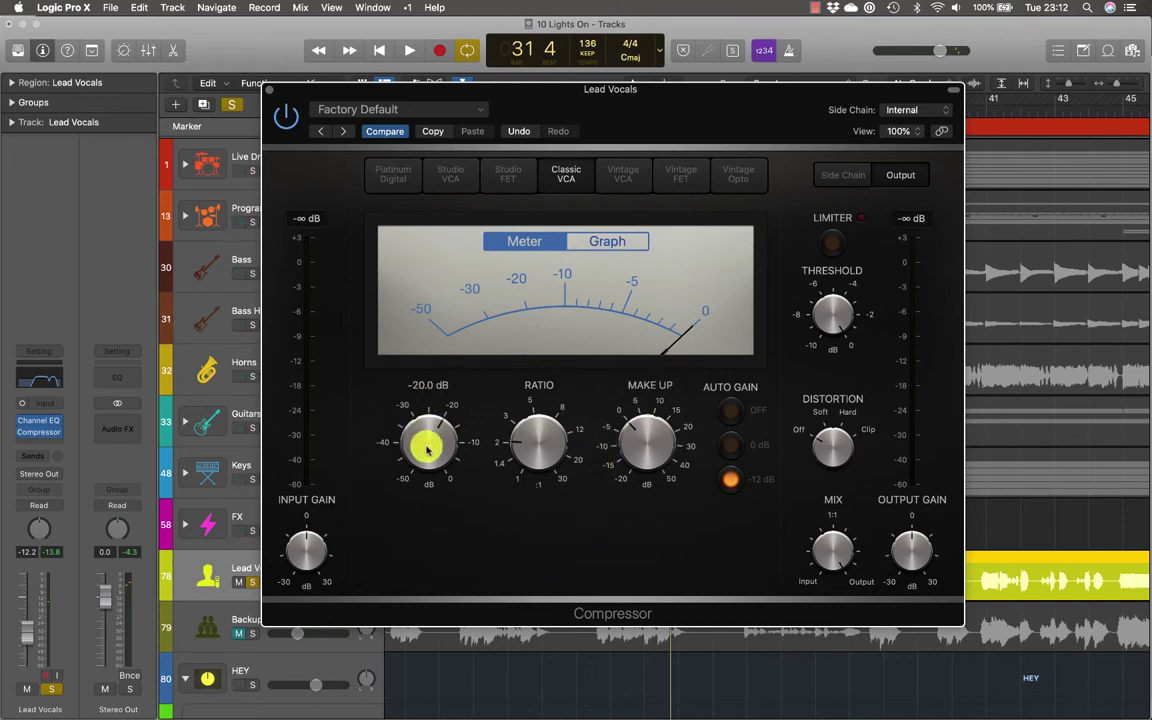
pyautogui.moveTo(680, 445)
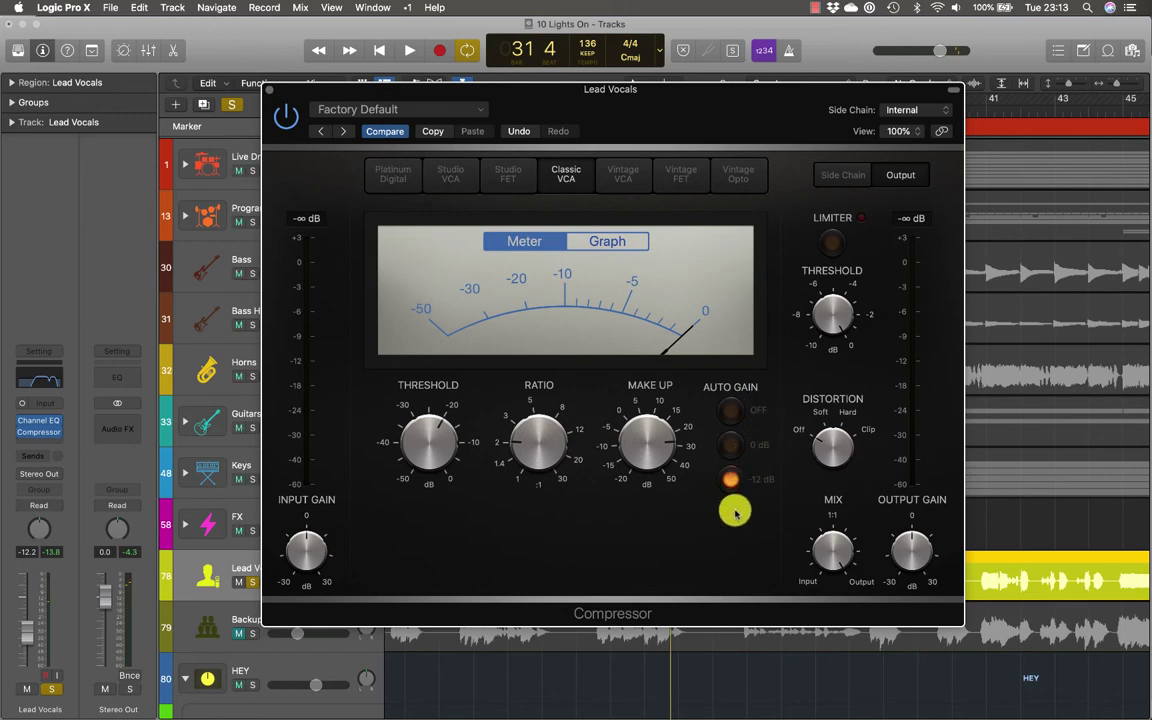
# Step: Turn the compressor's Auto Gain off and set its Make Up gain to 0 dB
pyautogui.click(731, 410)
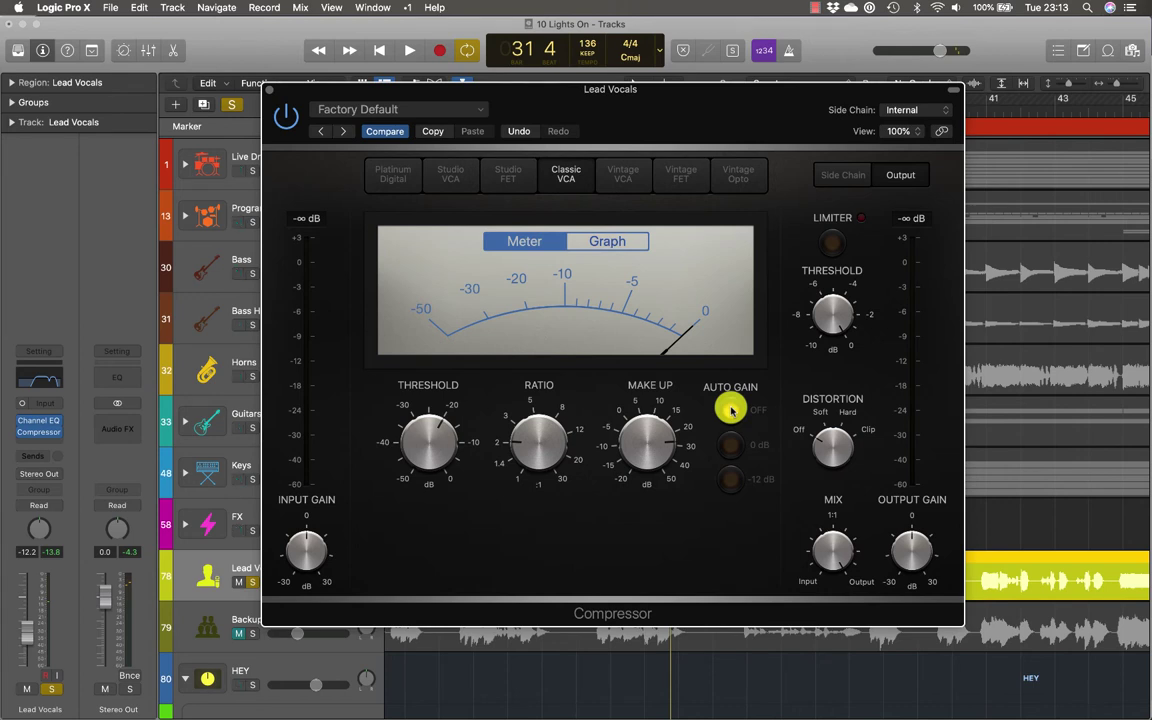
pyautogui.click(655, 446)
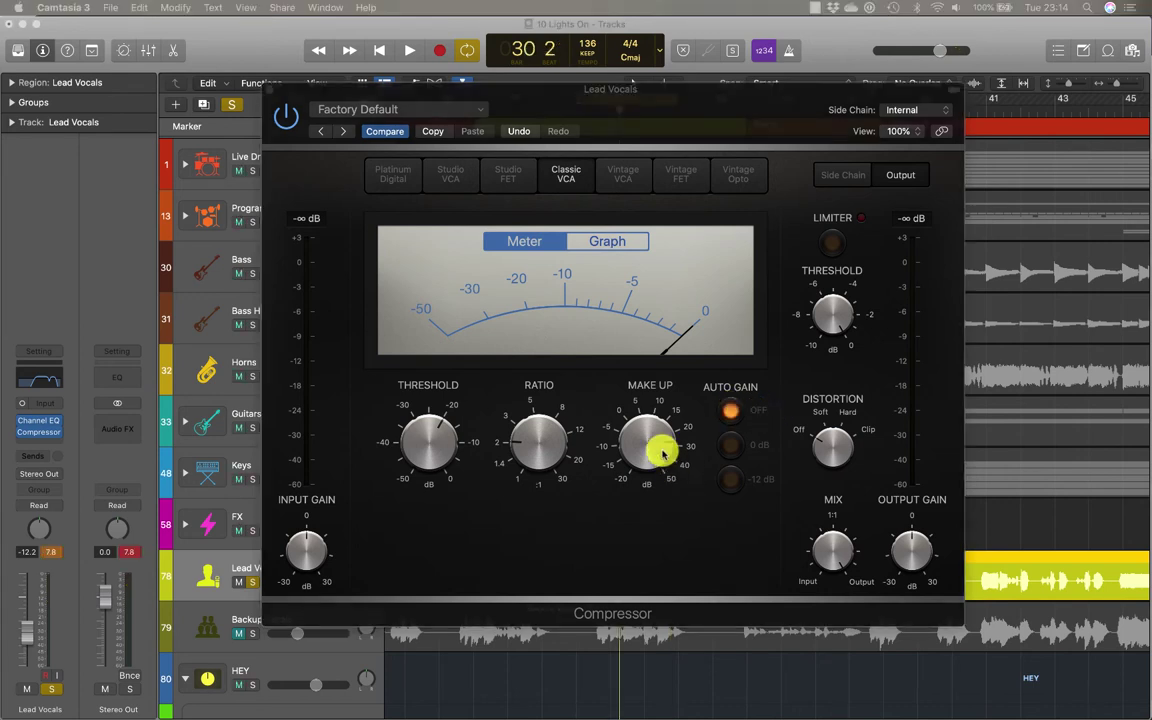
pyautogui.moveTo(651, 445); pyautogui.dragTo(679, 517)
pyautogui.doubleClick(645, 384)
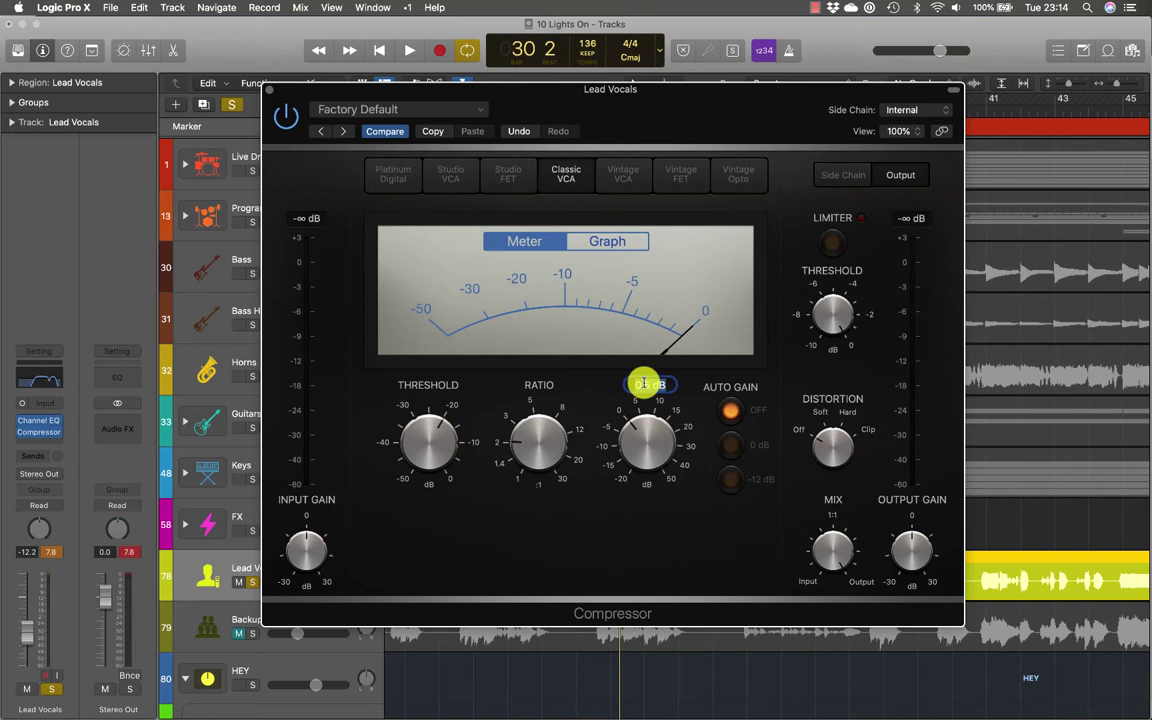
pyautogui.write('0')
pyautogui.press('Return')
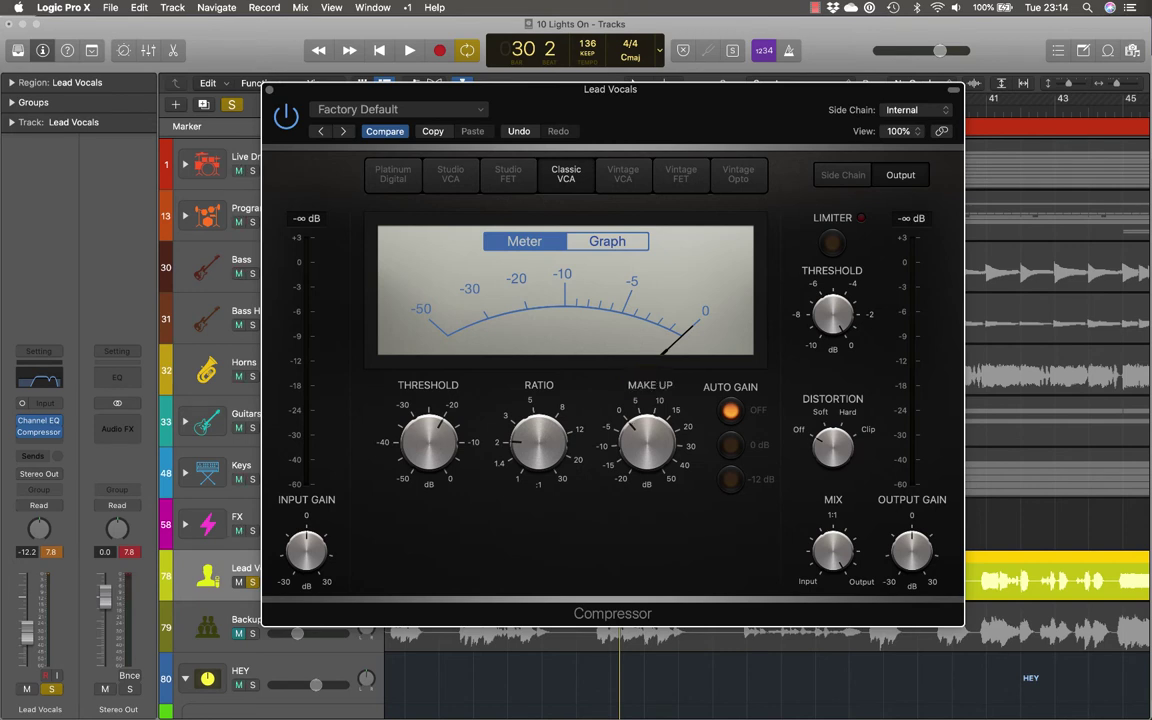
# Step: Play the vocal and bypass the compressor to compare, then stop playback
pyautogui.press('space')
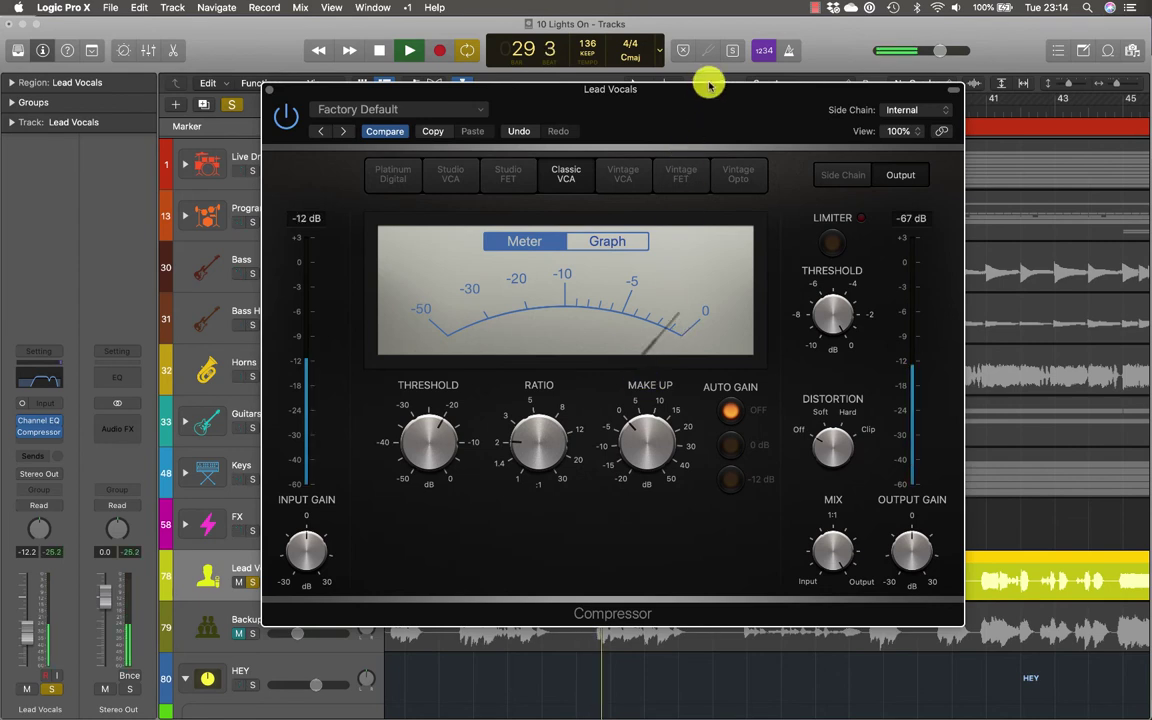
pyautogui.moveTo(646, 110); pyautogui.dragTo(716, 101)
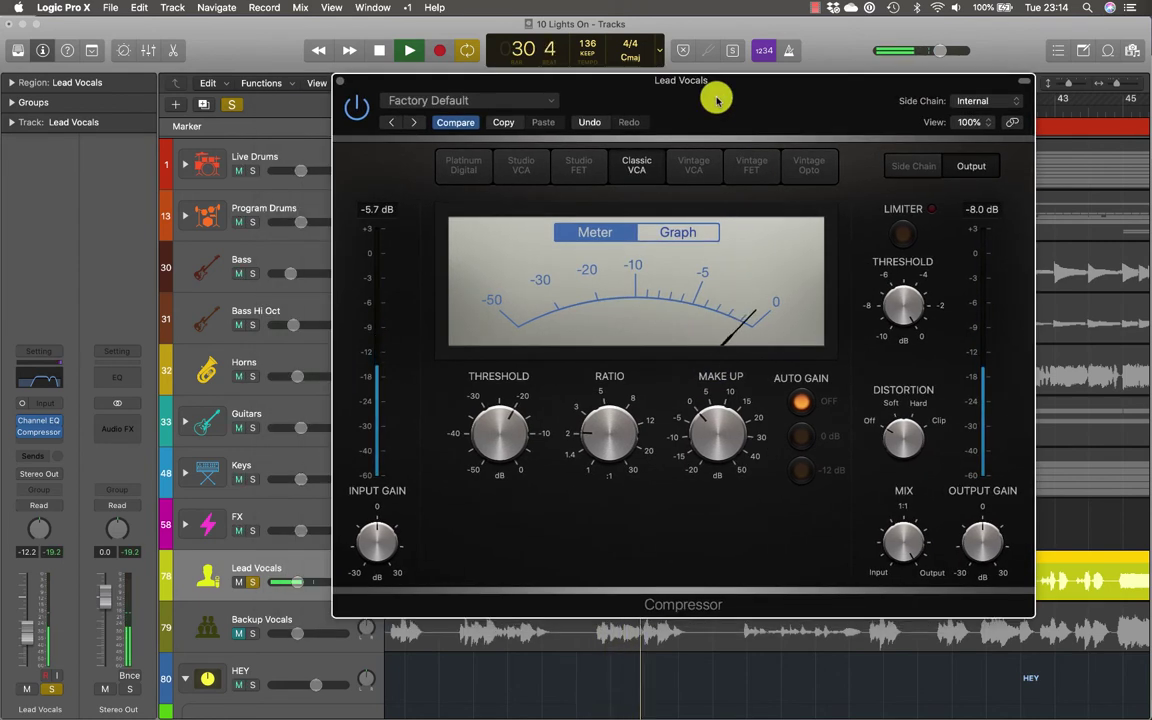
pyautogui.click(357, 108)
pyautogui.press('space')
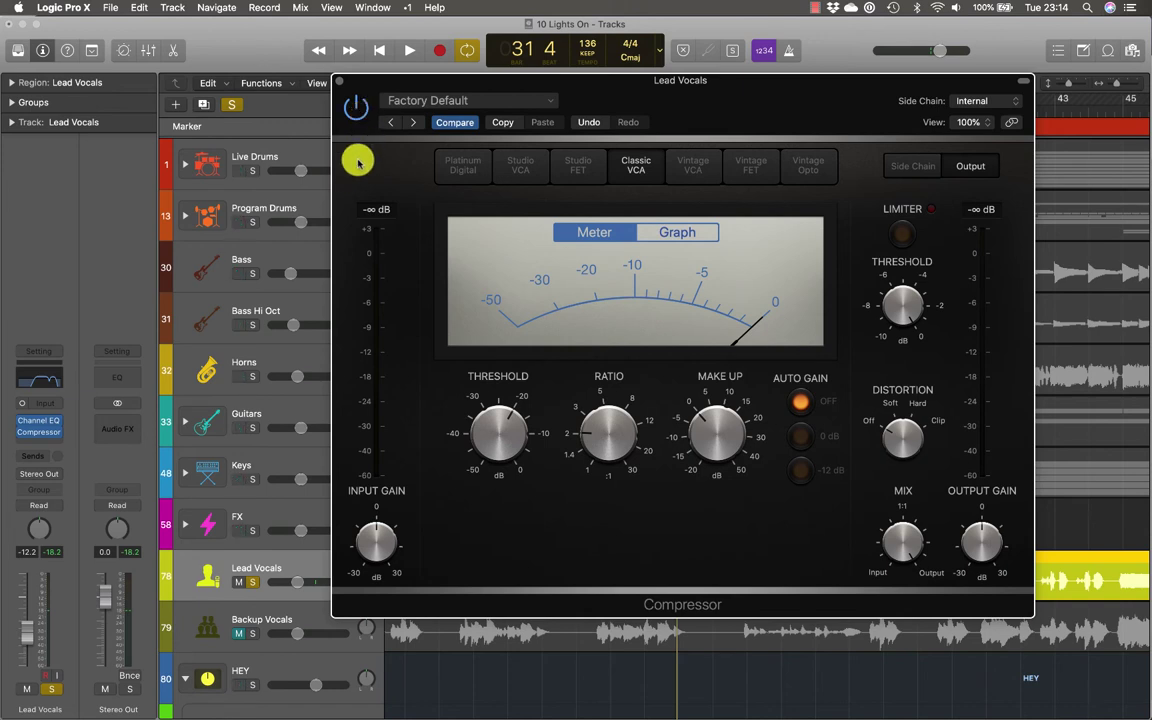
pyautogui.click(356, 109)
pyautogui.press('space')
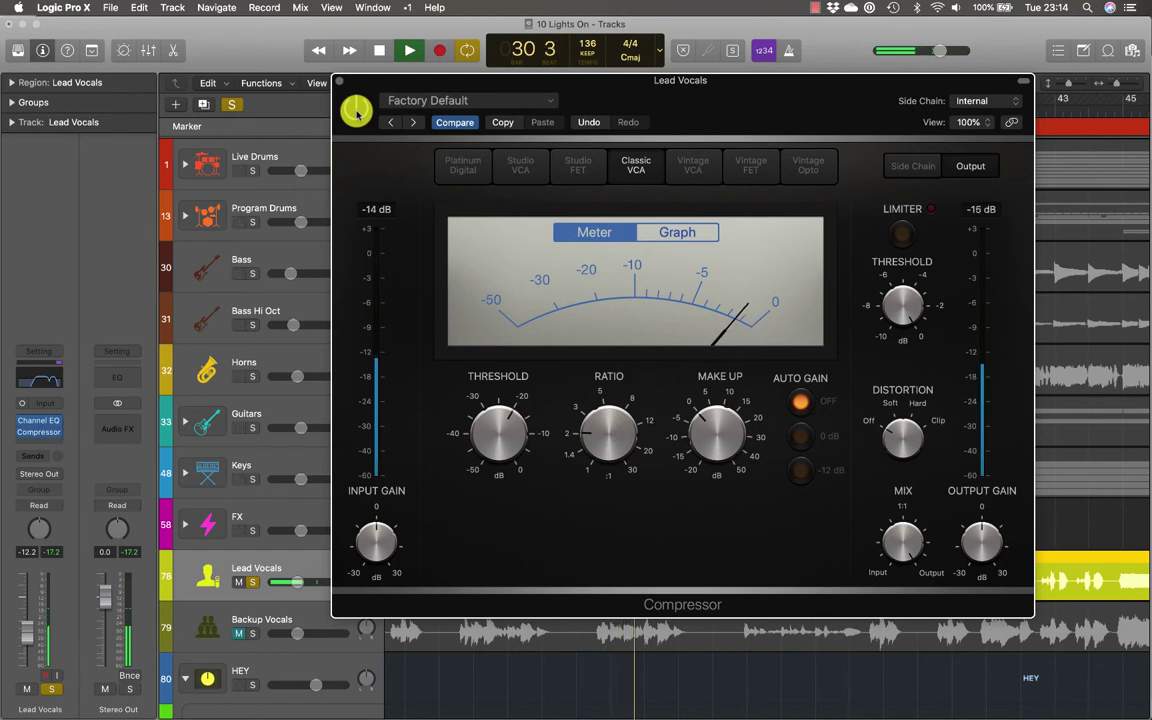
pyautogui.press('space')
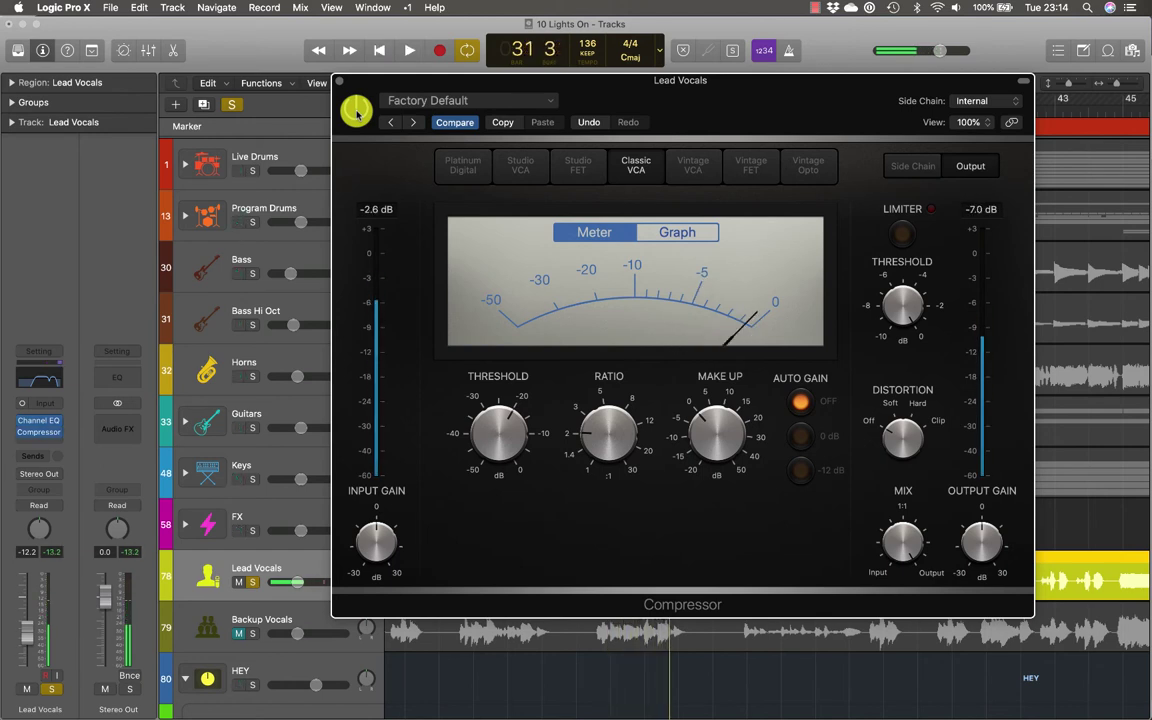
pyautogui.click(356, 109)
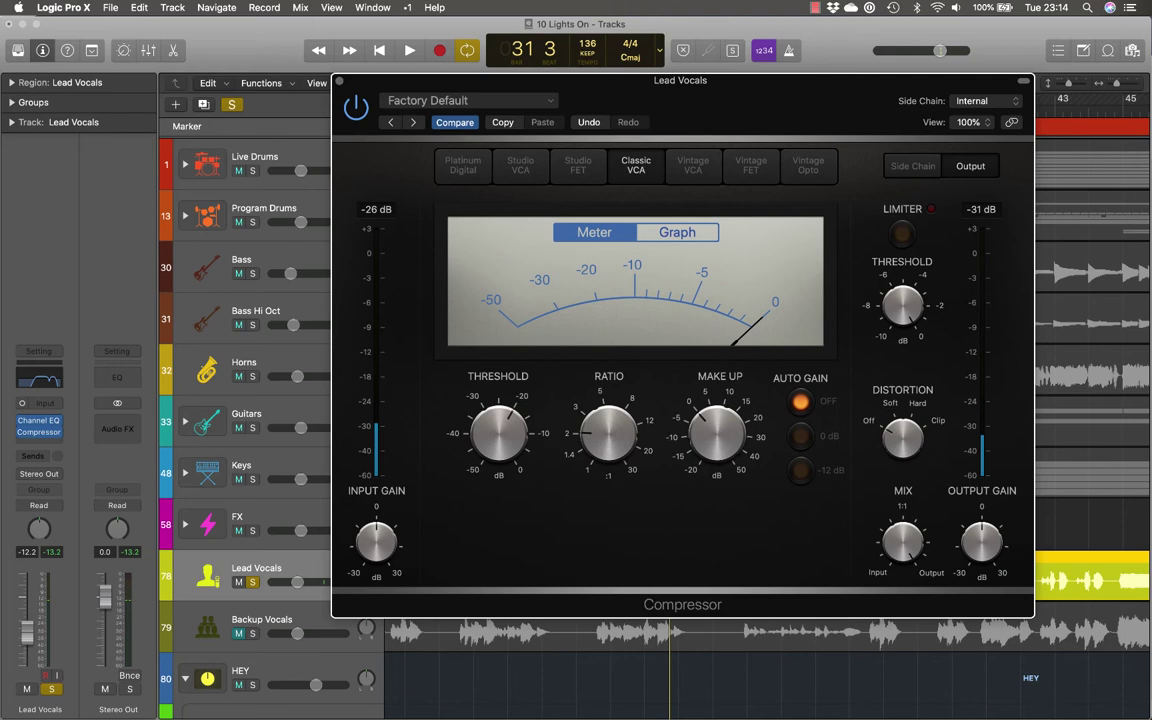
pyautogui.moveTo(458, 437)
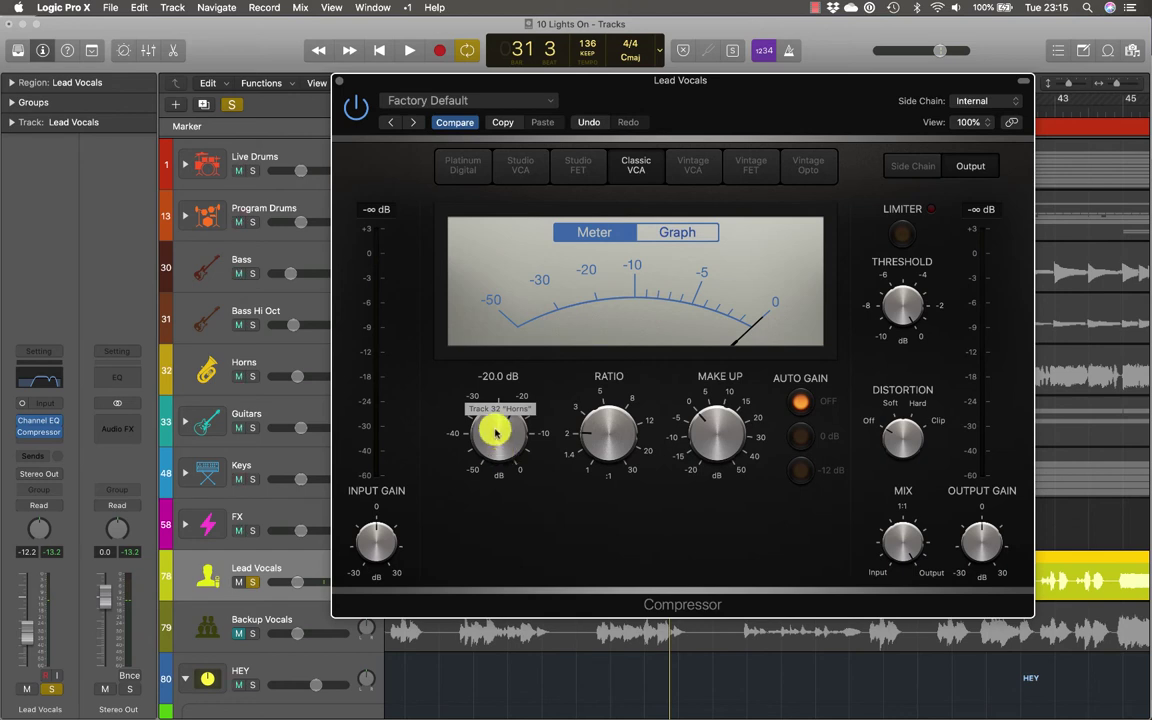
# Step: Lower the compressor Threshold to about -28.5 dB and play the song to audition it
pyautogui.moveTo(495, 432); pyautogui.dragTo(490, 467)
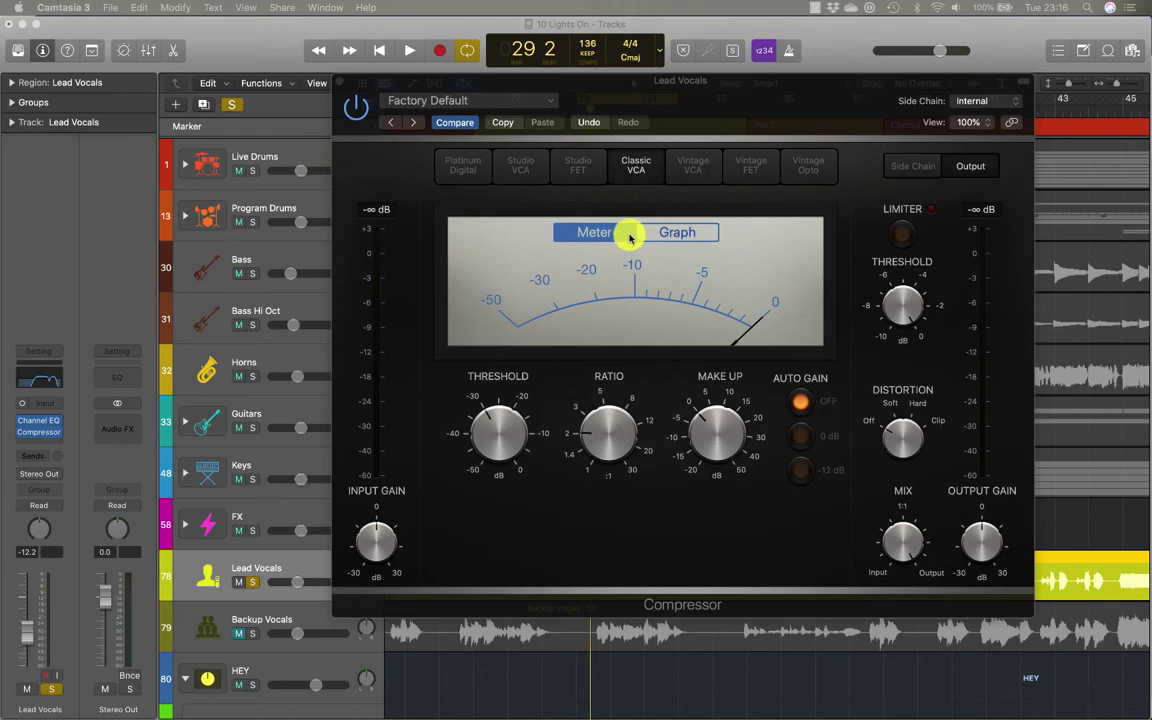
pyautogui.click(668, 27)
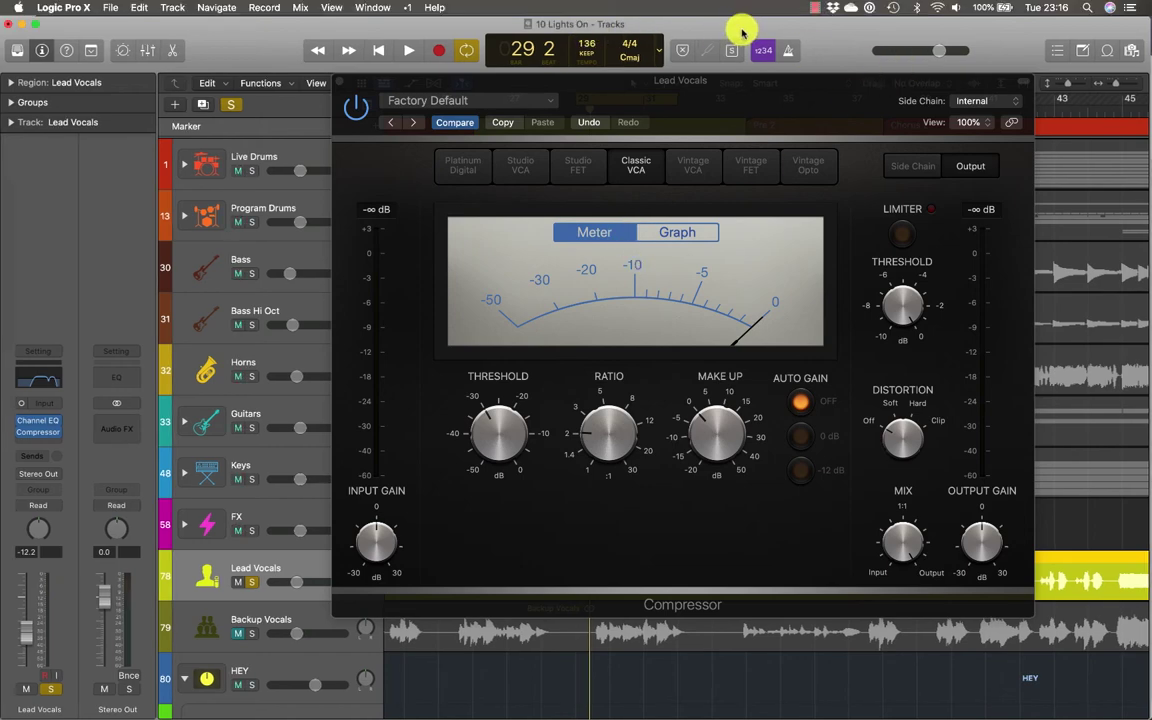
pyautogui.press('space')
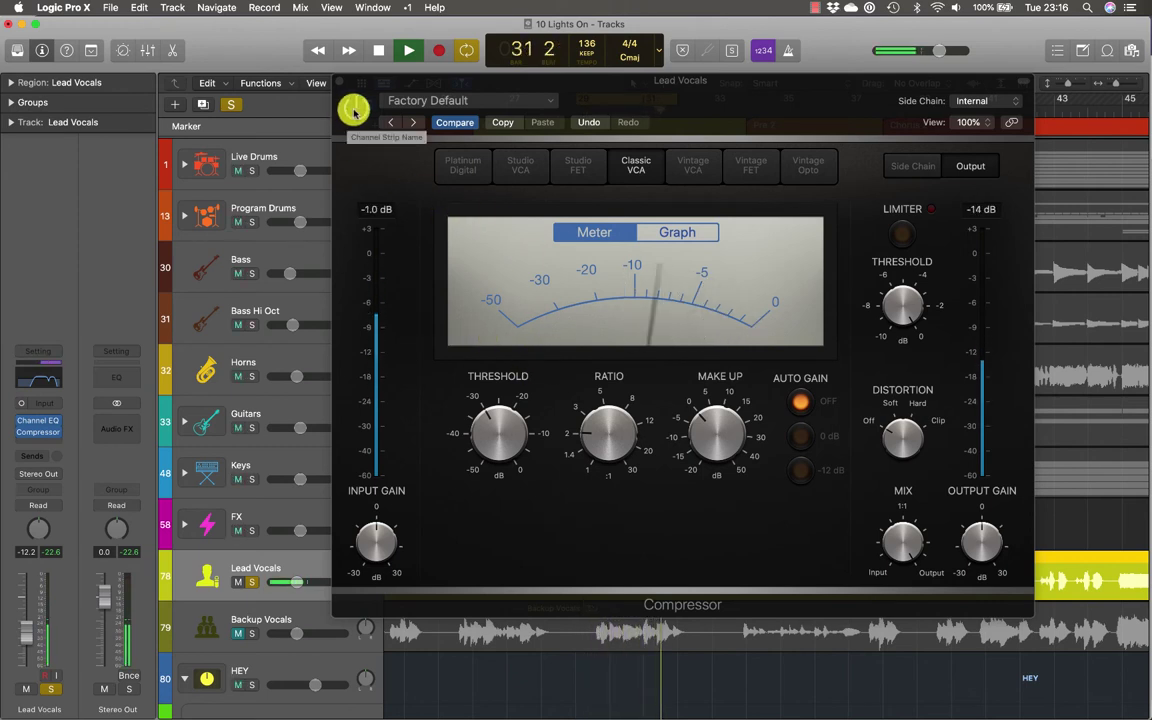
pyautogui.press('space')
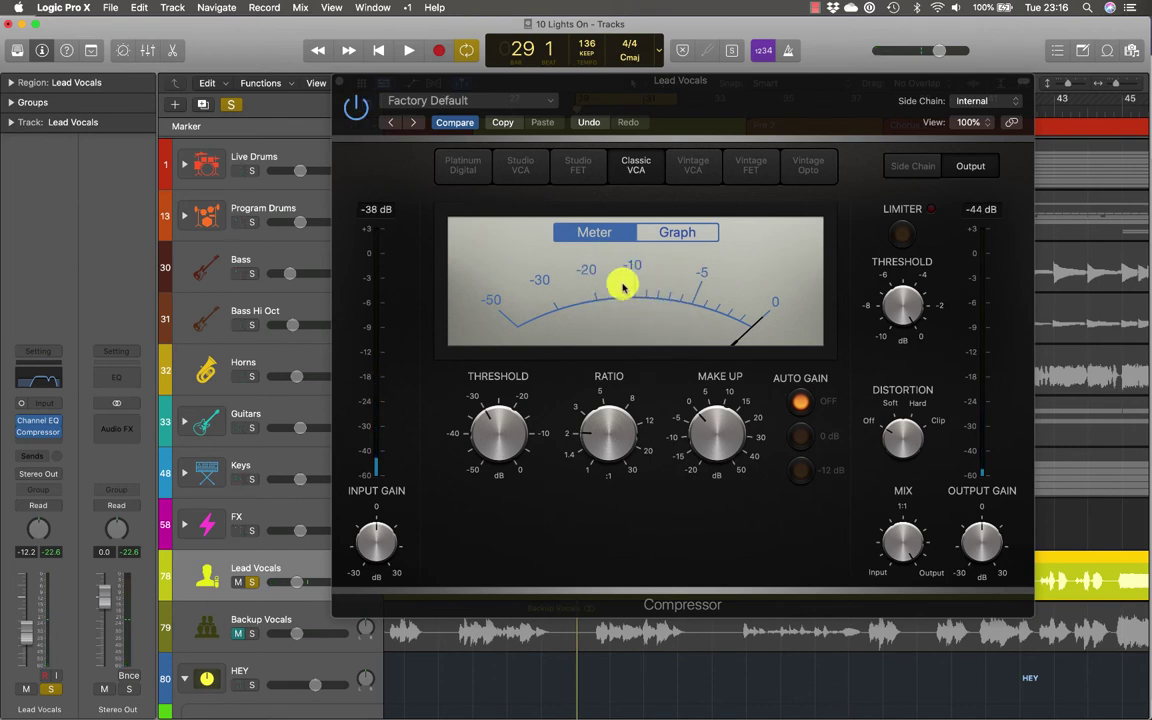
pyautogui.click(617, 432)
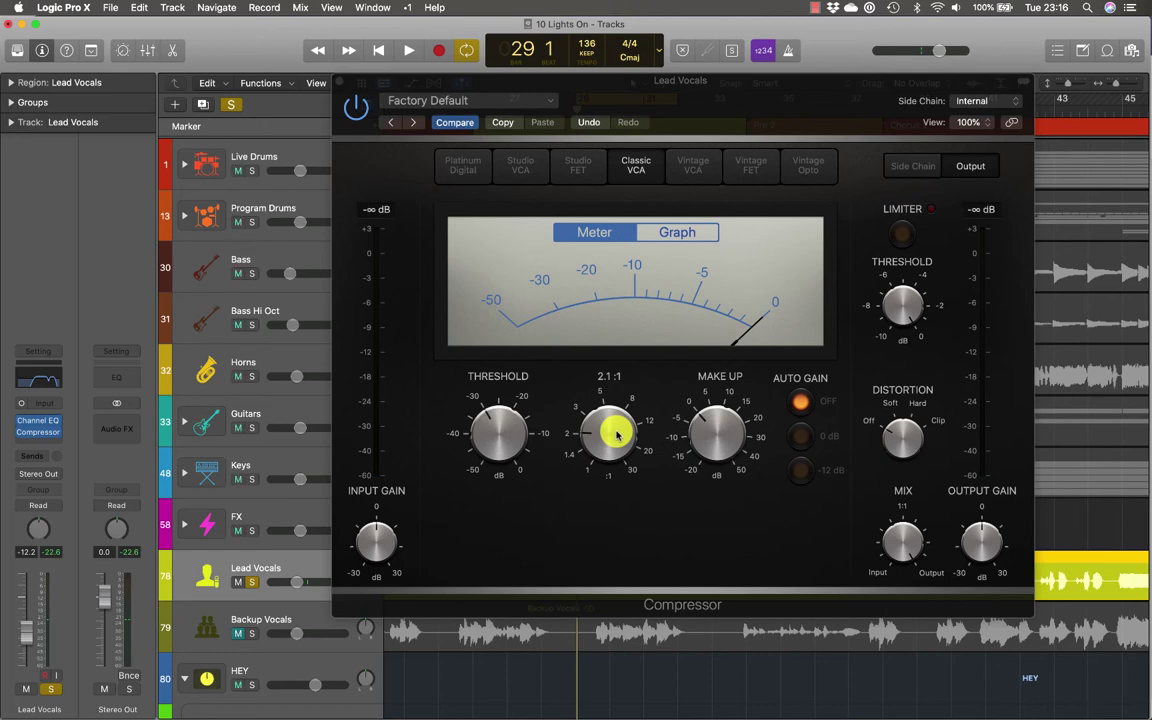
# Step: Raise the compression Ratio to about 2.9:1 and play back the vocal
pyautogui.moveTo(617, 432); pyautogui.dragTo(617, 412)
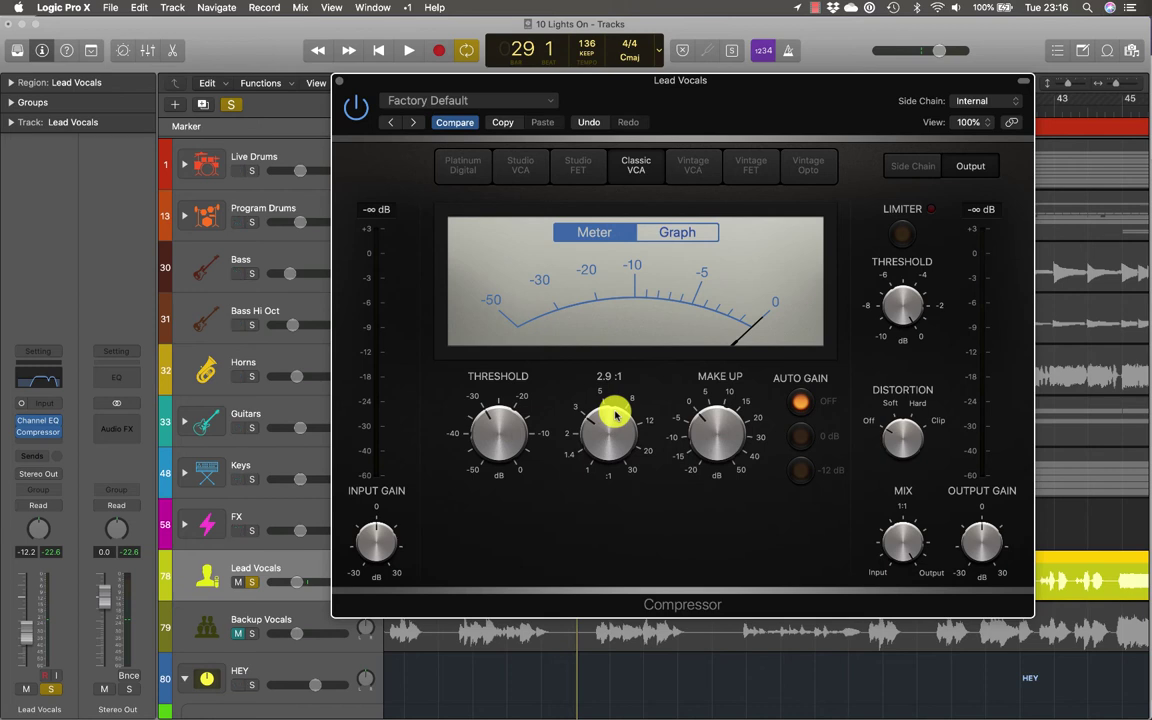
pyautogui.press('space')
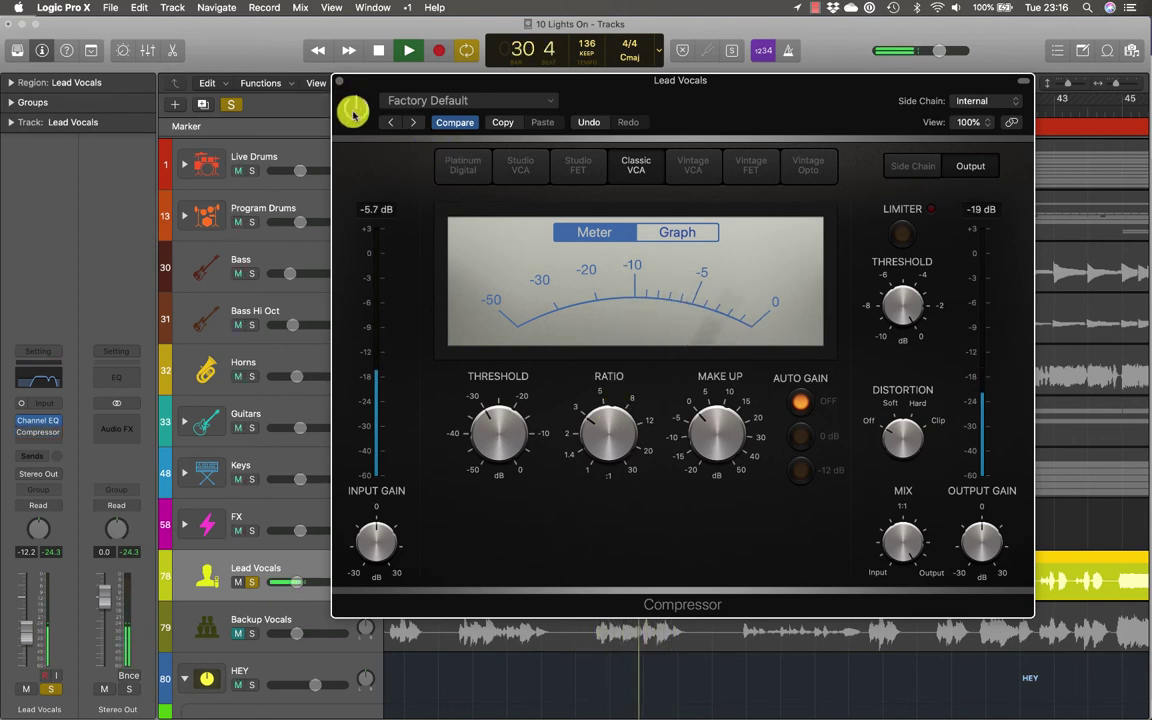
# Step: Raise the Make Up gain through 4 dB to about 10 dB while listening, then compare with bypass
pyautogui.press('space')
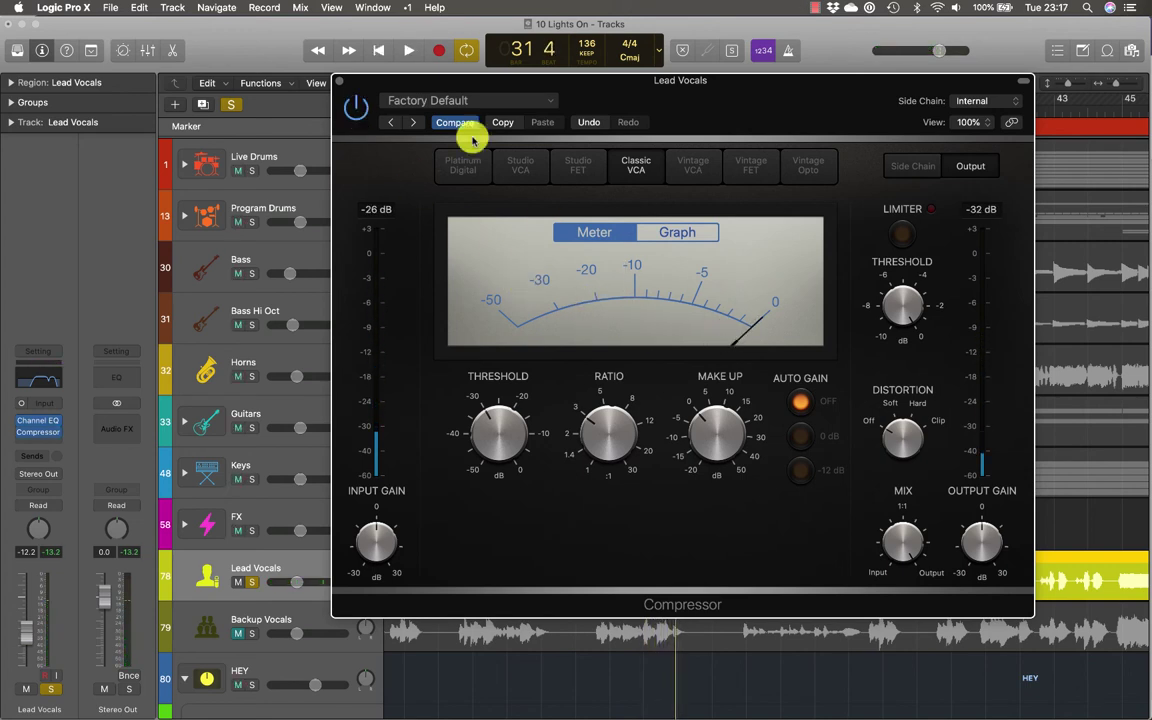
pyautogui.press('space')
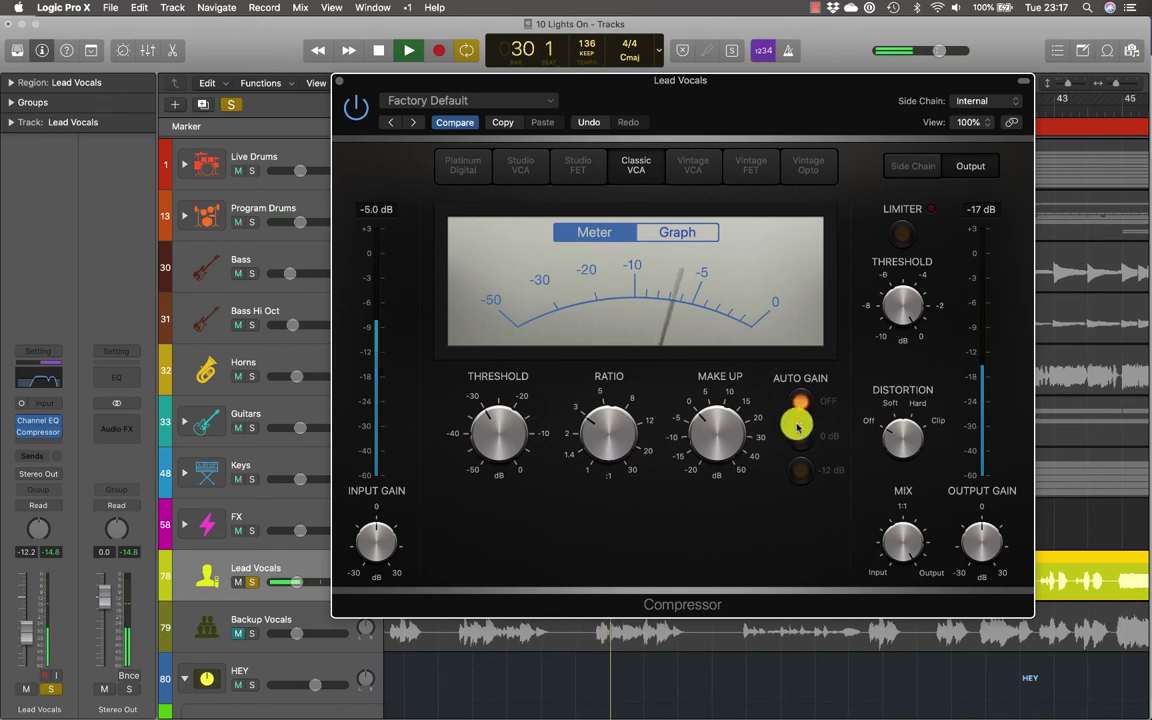
pyautogui.press('space')
pyautogui.moveTo(713, 435); pyautogui.dragTo(710, 423)
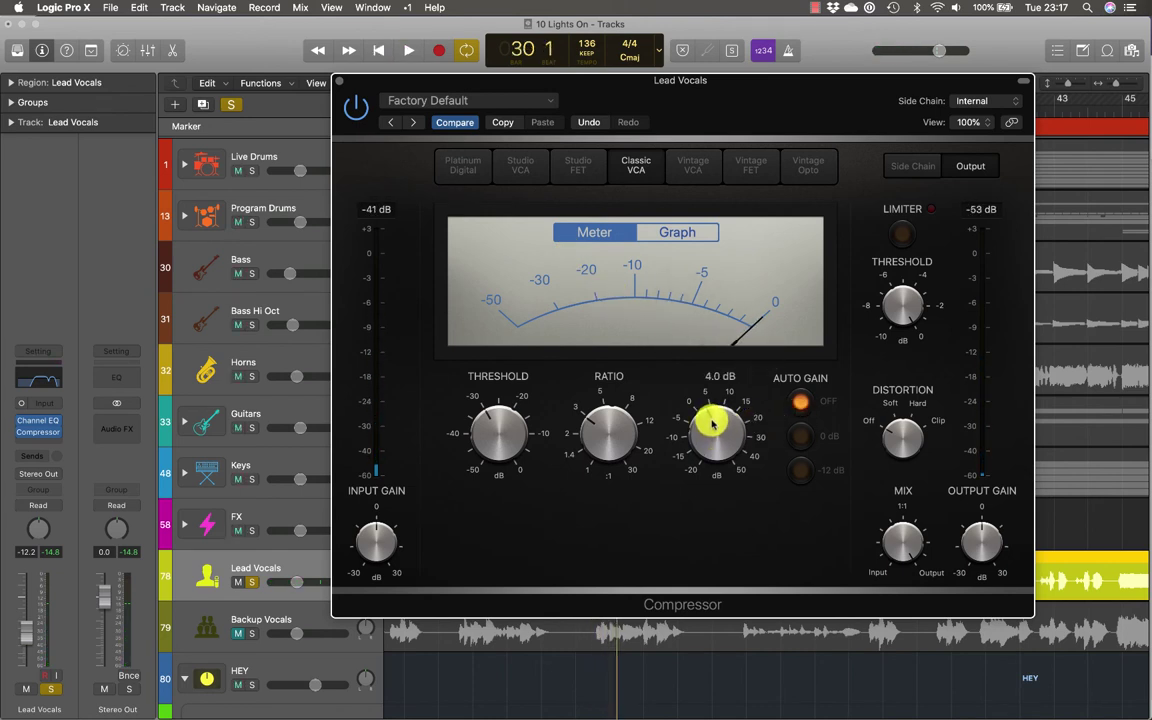
pyautogui.press('space')
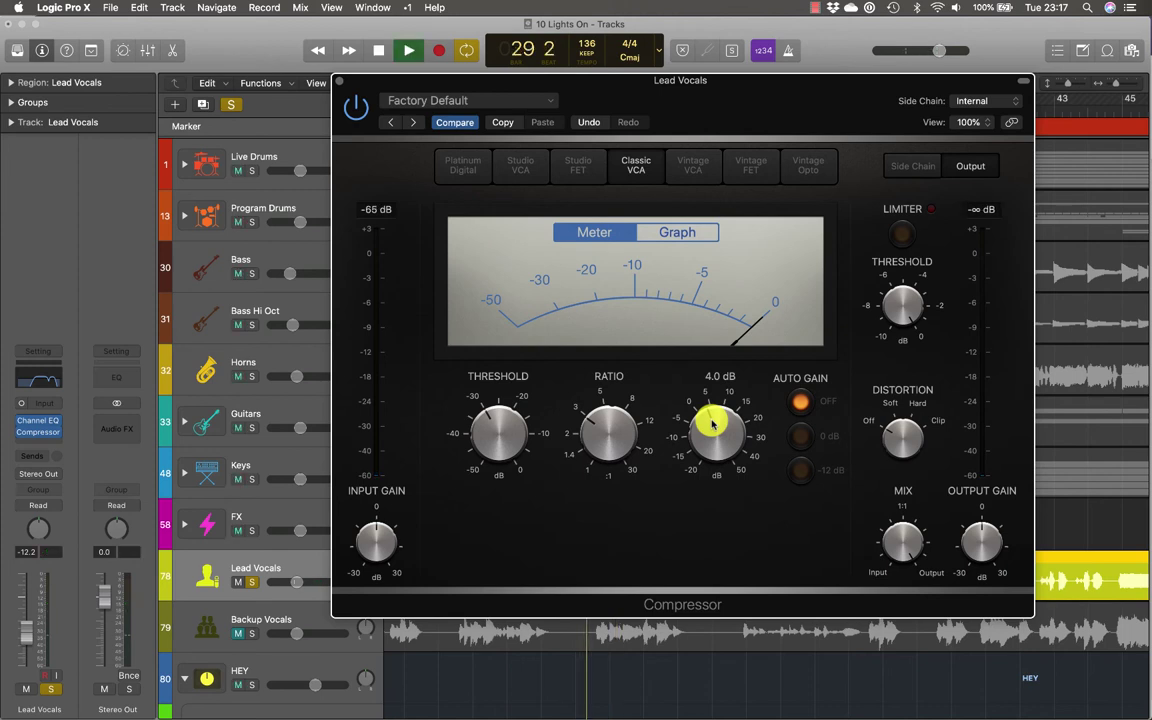
pyautogui.moveTo(712, 425); pyautogui.dragTo(711, 398)
pyautogui.click(356, 110)
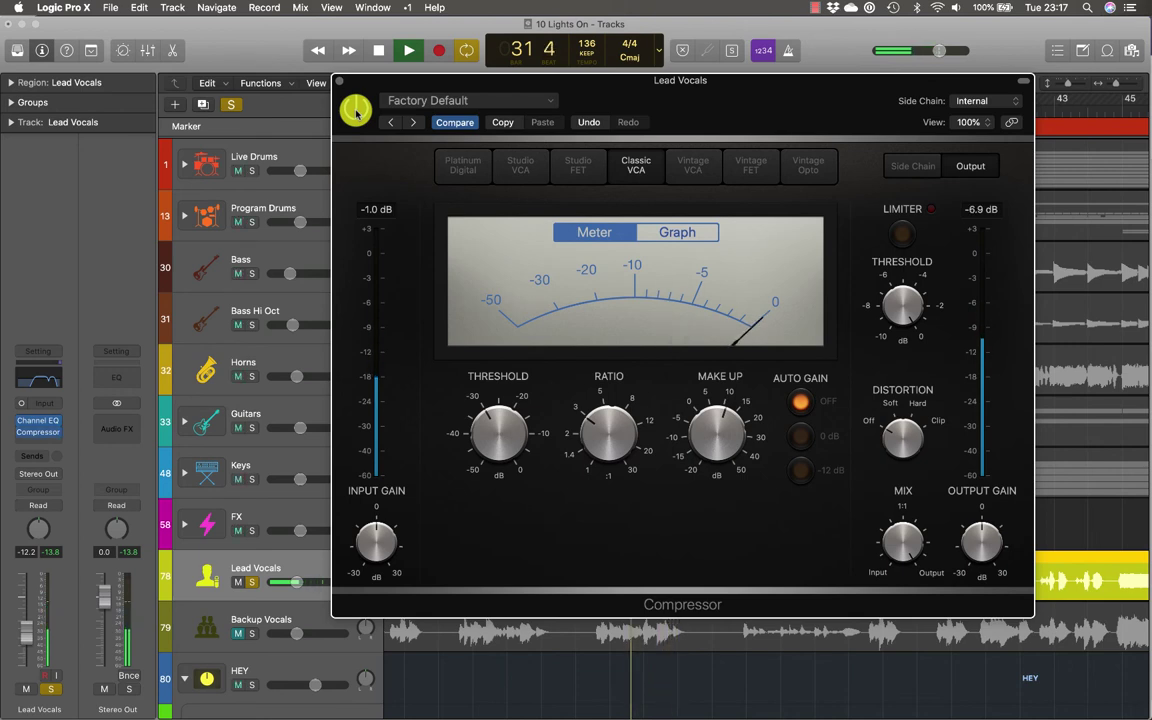
pyautogui.press('space')
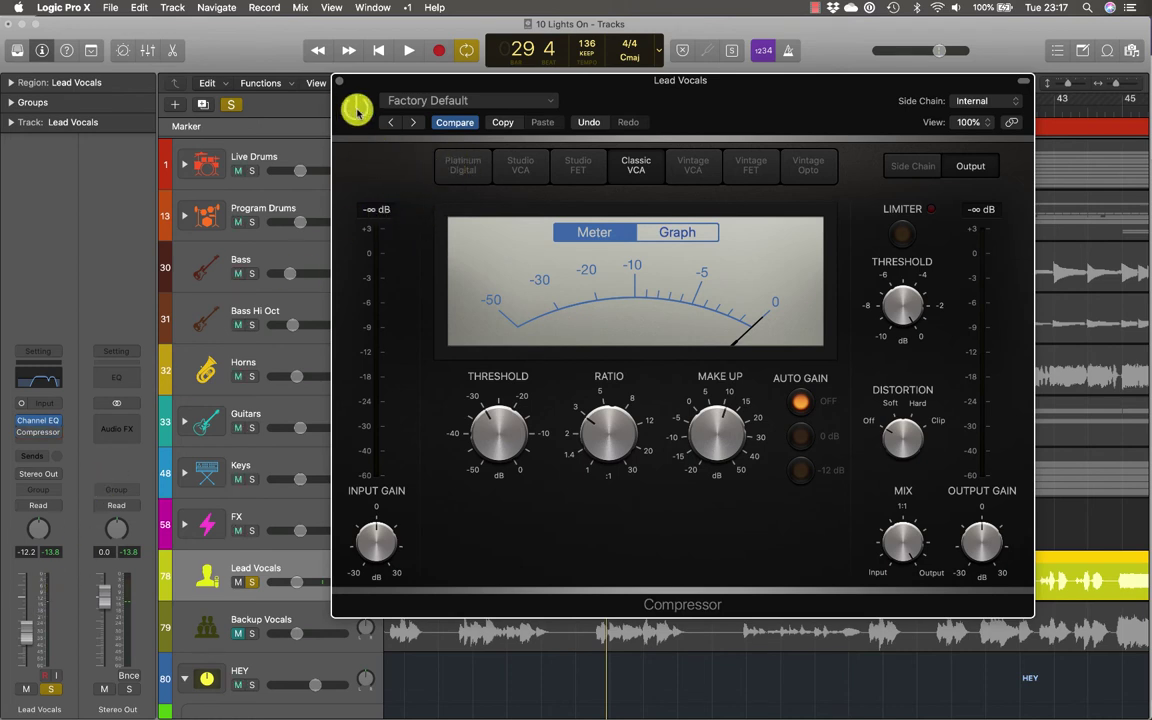
pyautogui.press('space')
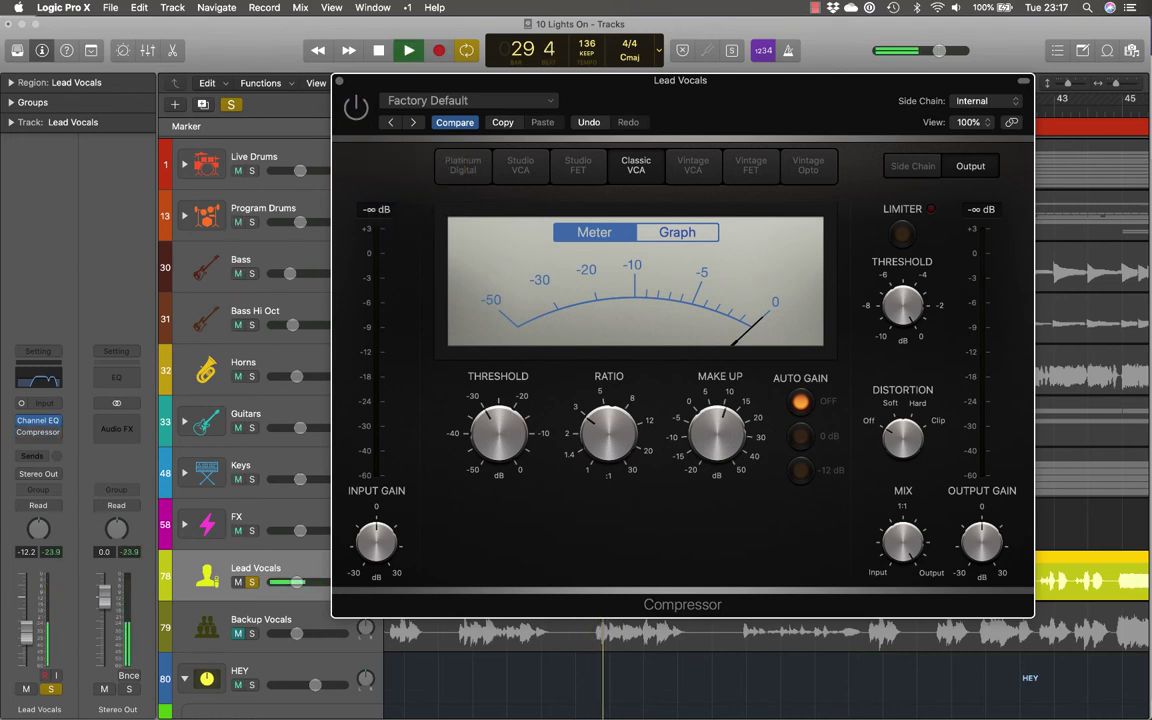
pyautogui.moveTo(470, 437)
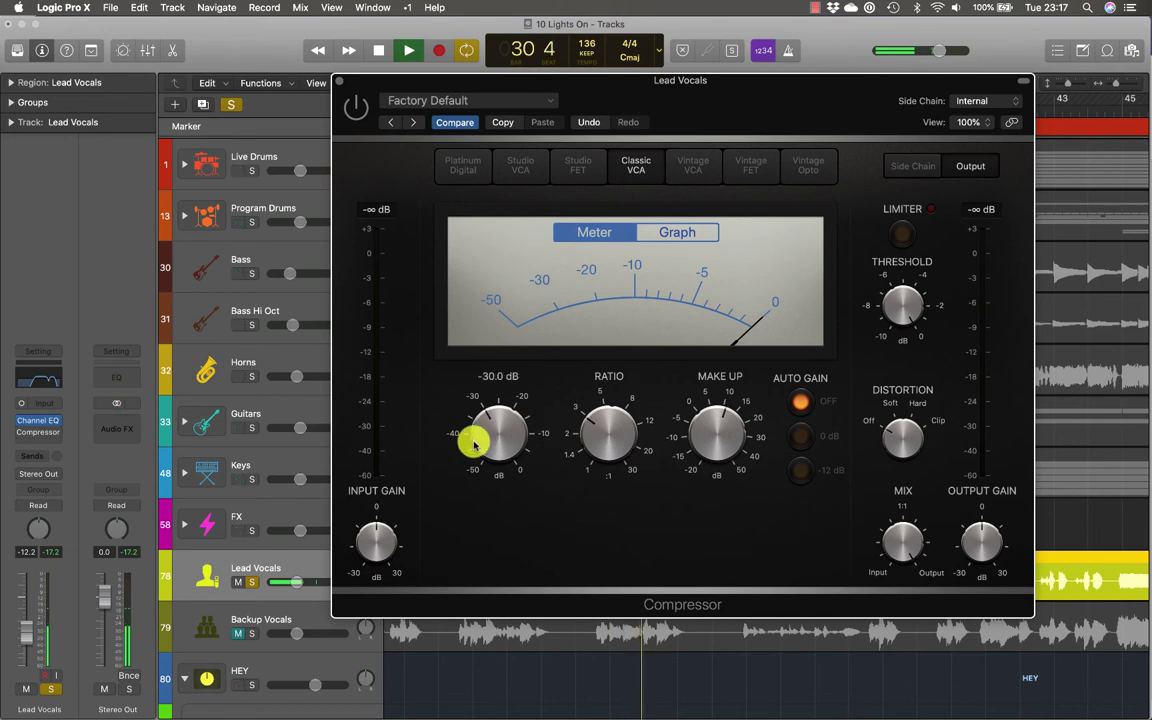
pyautogui.press('space')
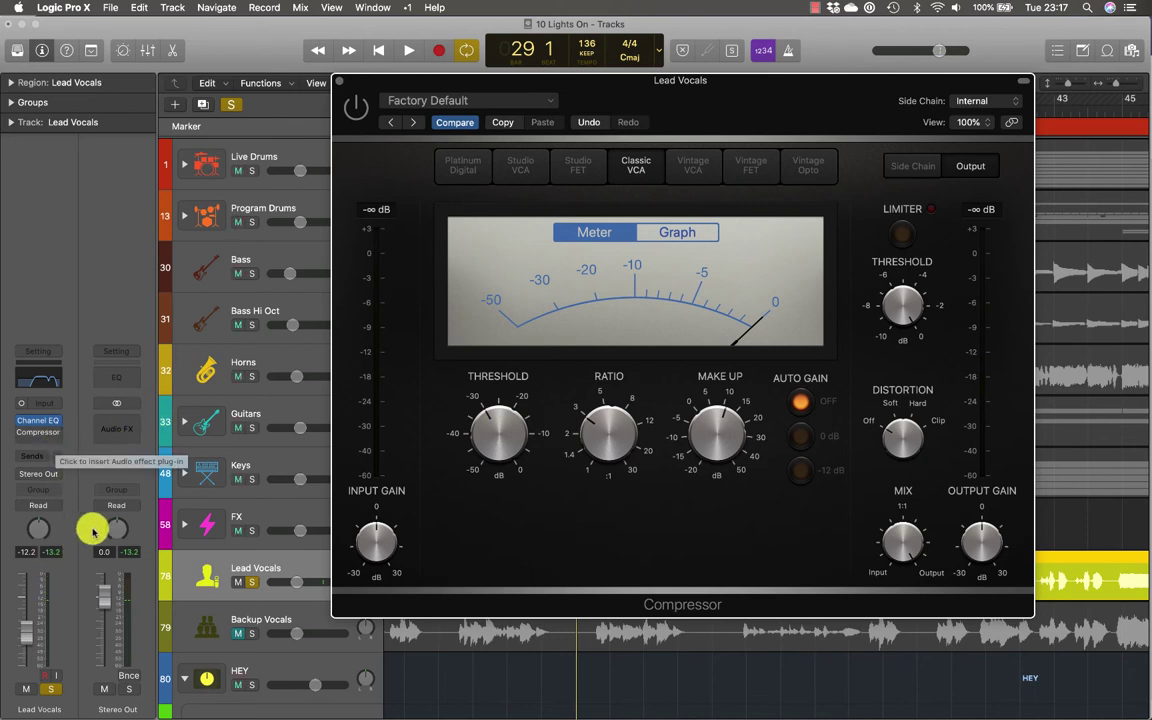
pyautogui.doubleClick(32, 552)
pyautogui.press('Return')
pyautogui.press('space')
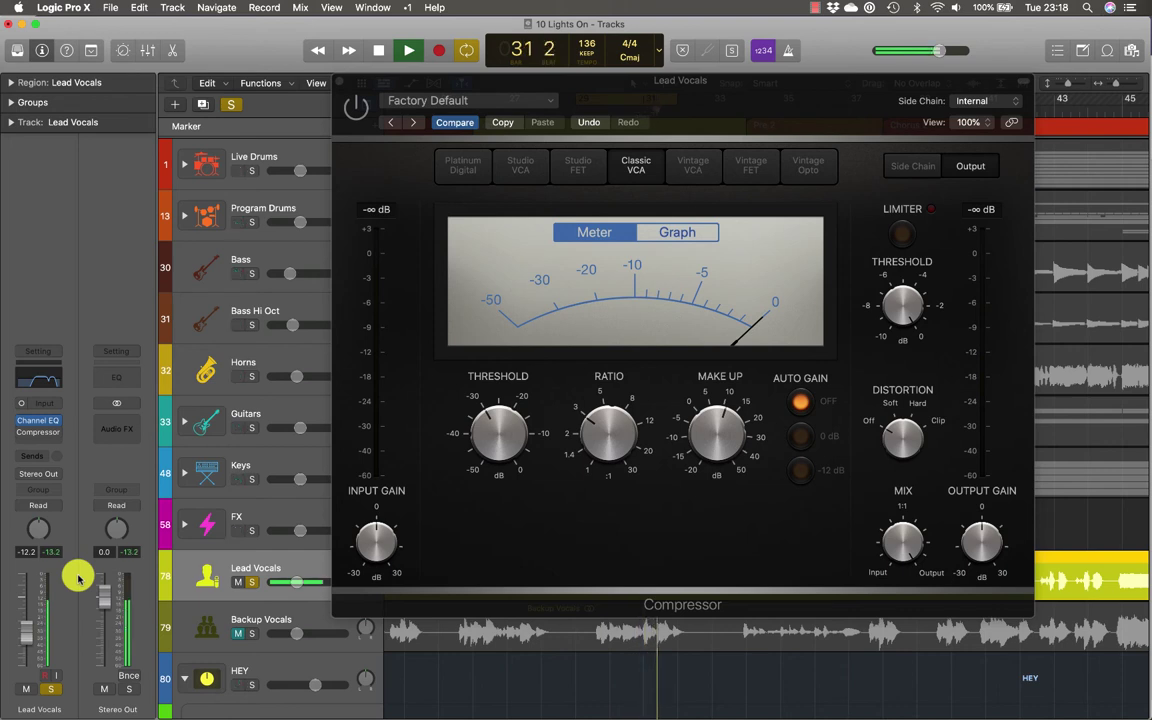
pyautogui.press('space')
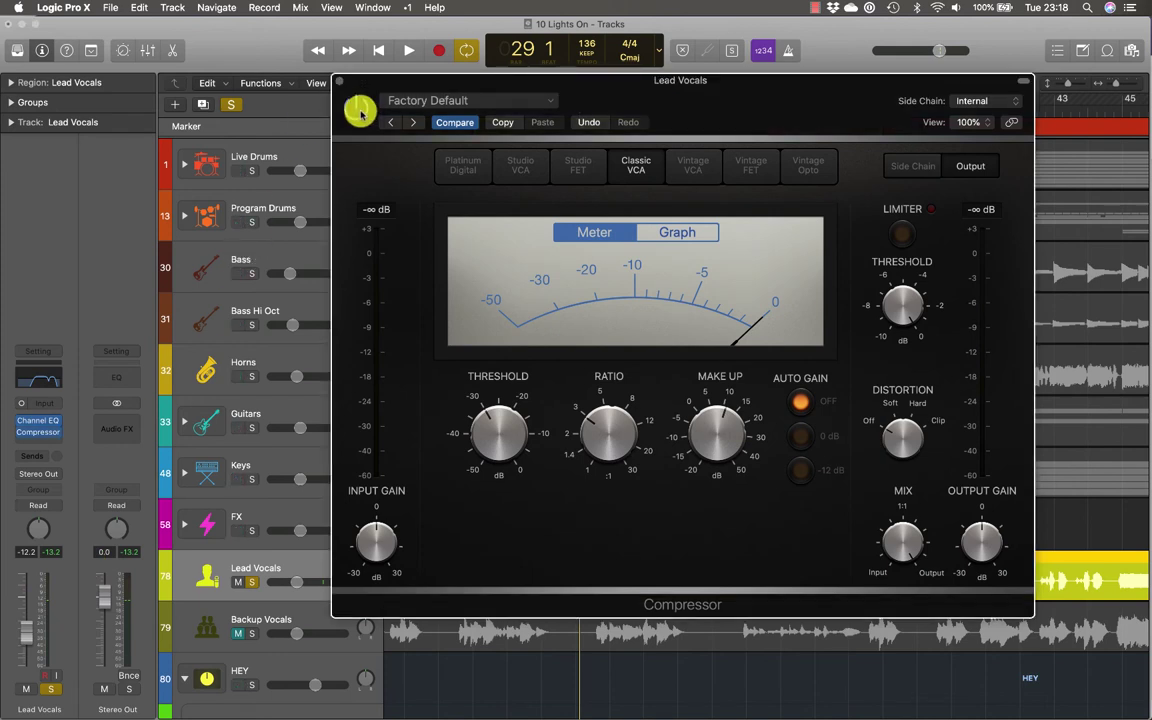
pyautogui.press('space')
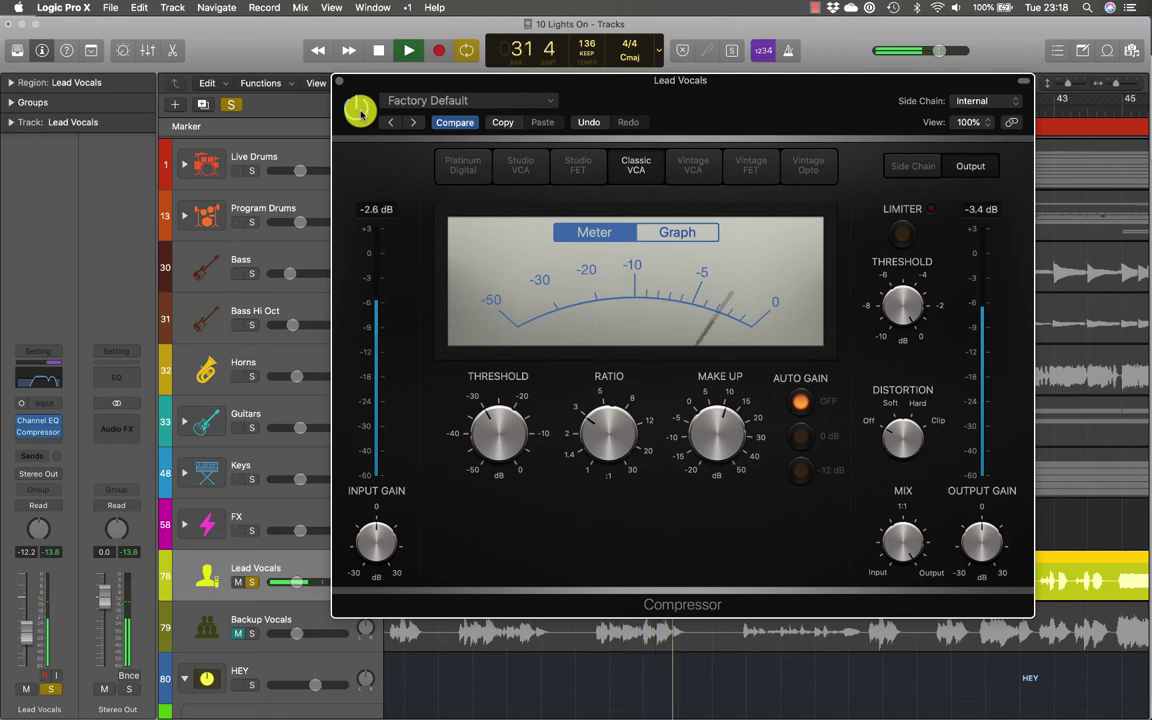
pyautogui.press('space')
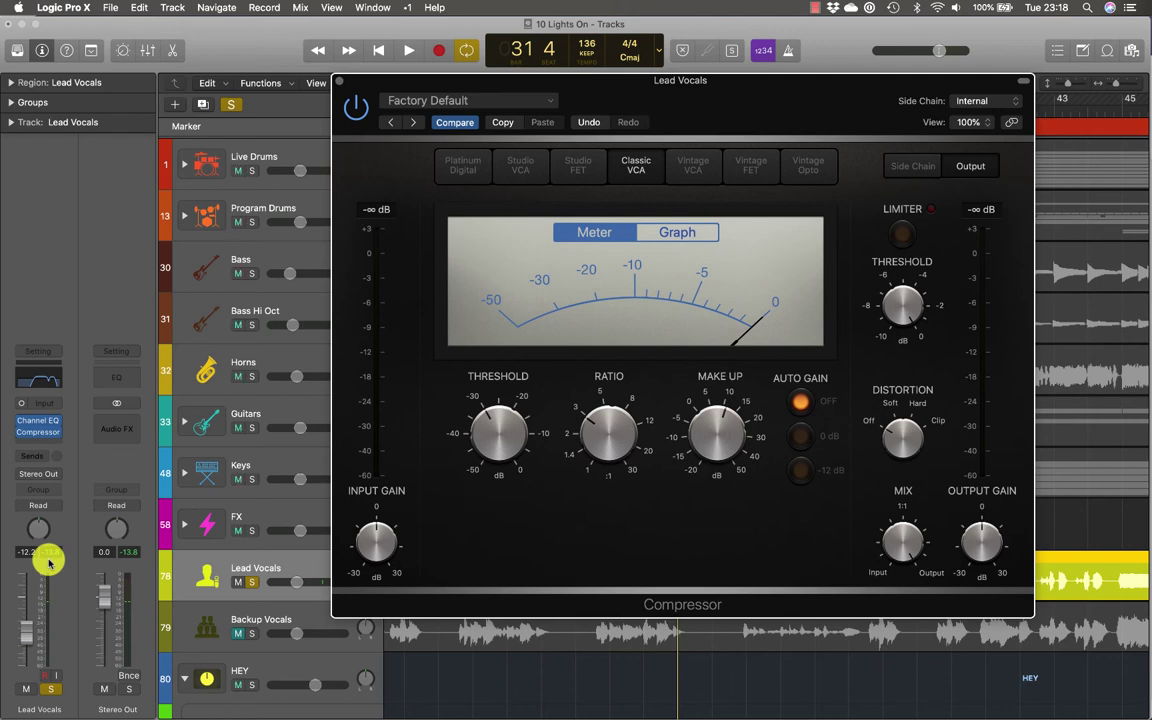
# Step: Unsolo the Lead Vocals and play the full mix once through
pyautogui.click(252, 582)
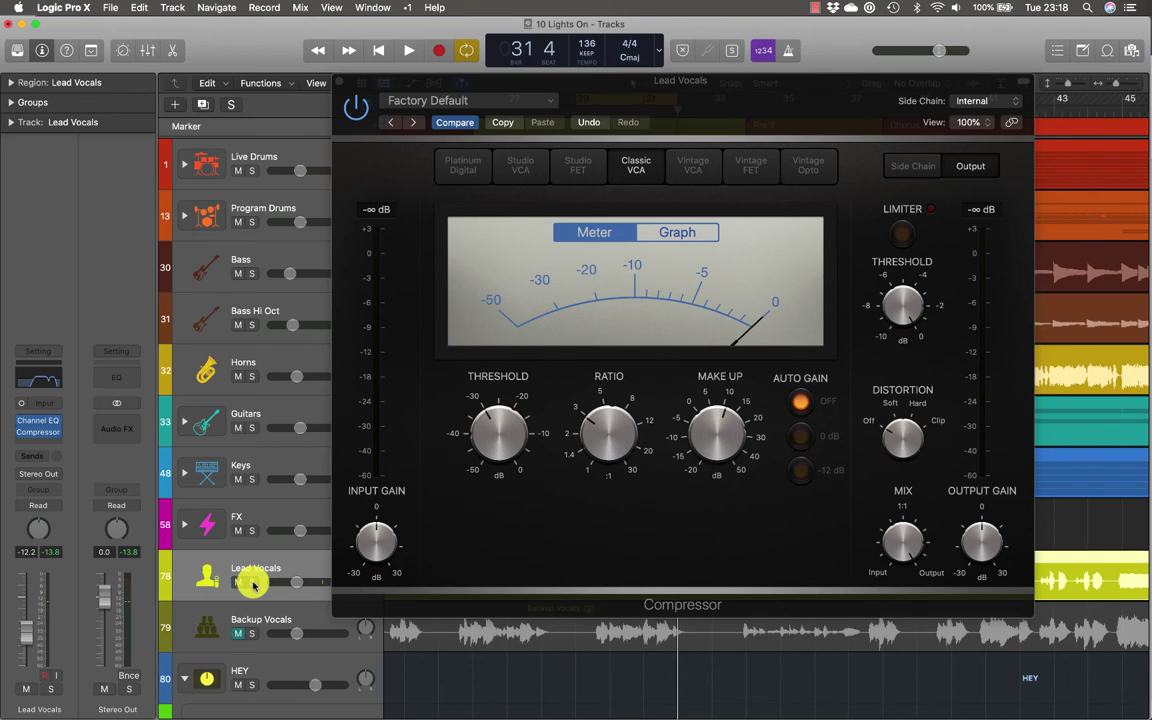
pyautogui.press('space')
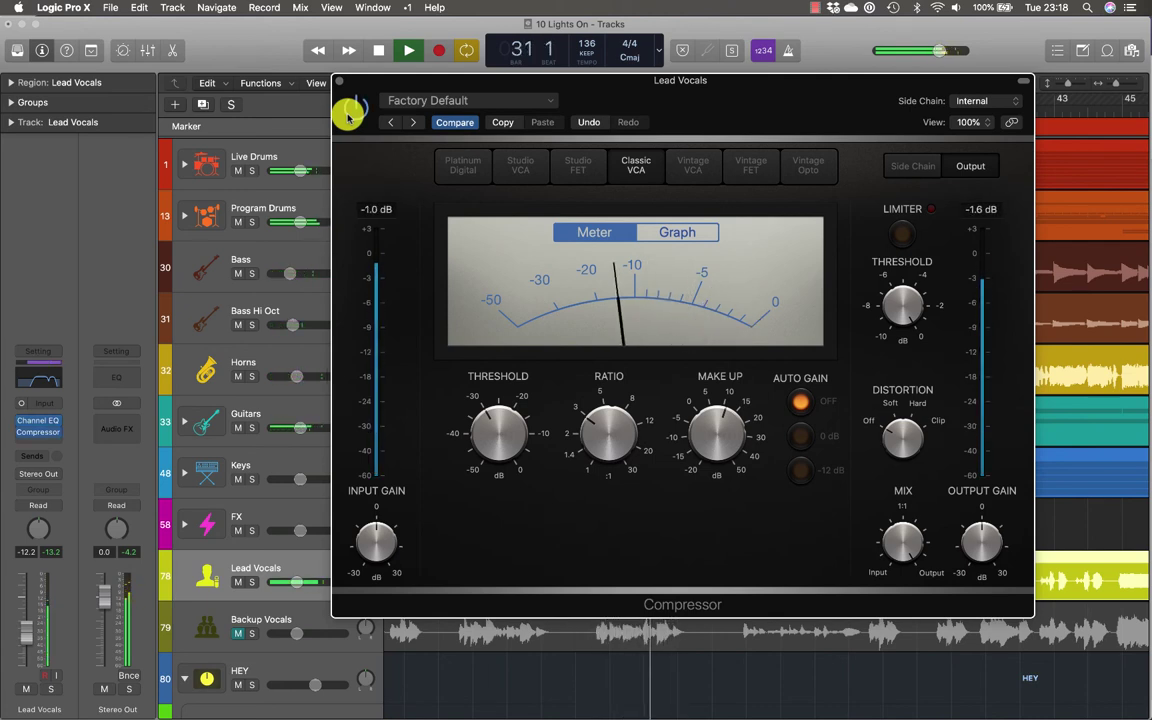
pyautogui.press('space')
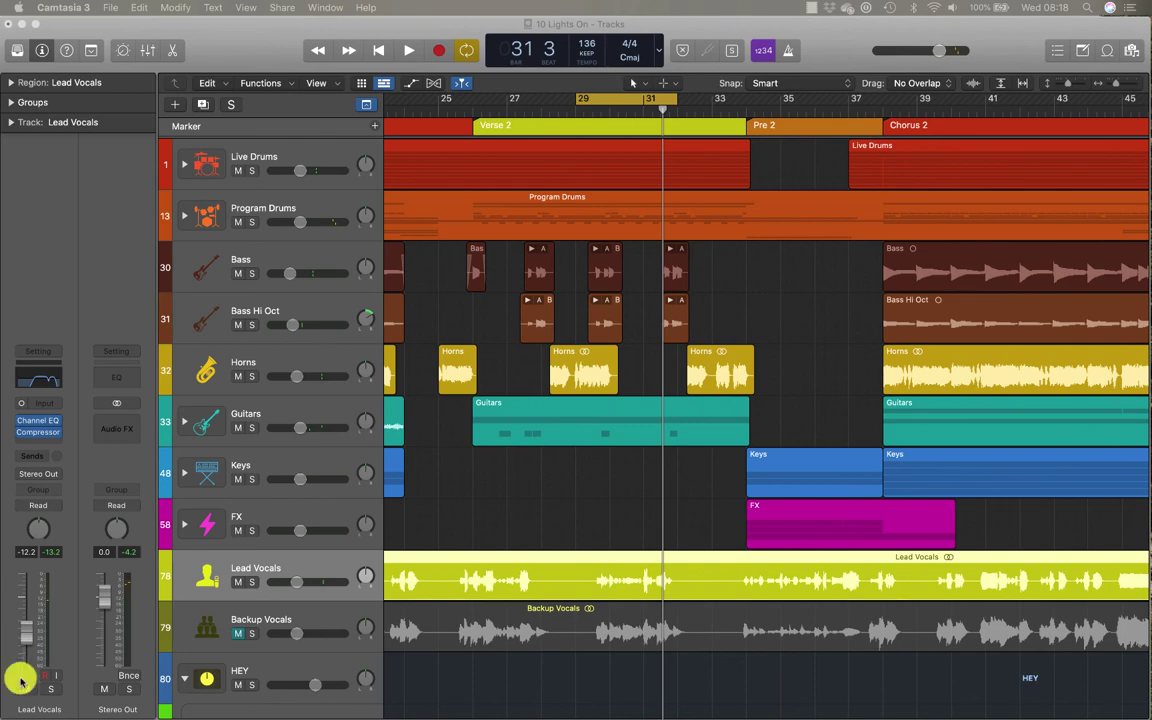
# Step: Insert Reverb > Space Designer > Mono->Stereo in the Audio FX slot below the Compressor
pyautogui.click(303, 555)
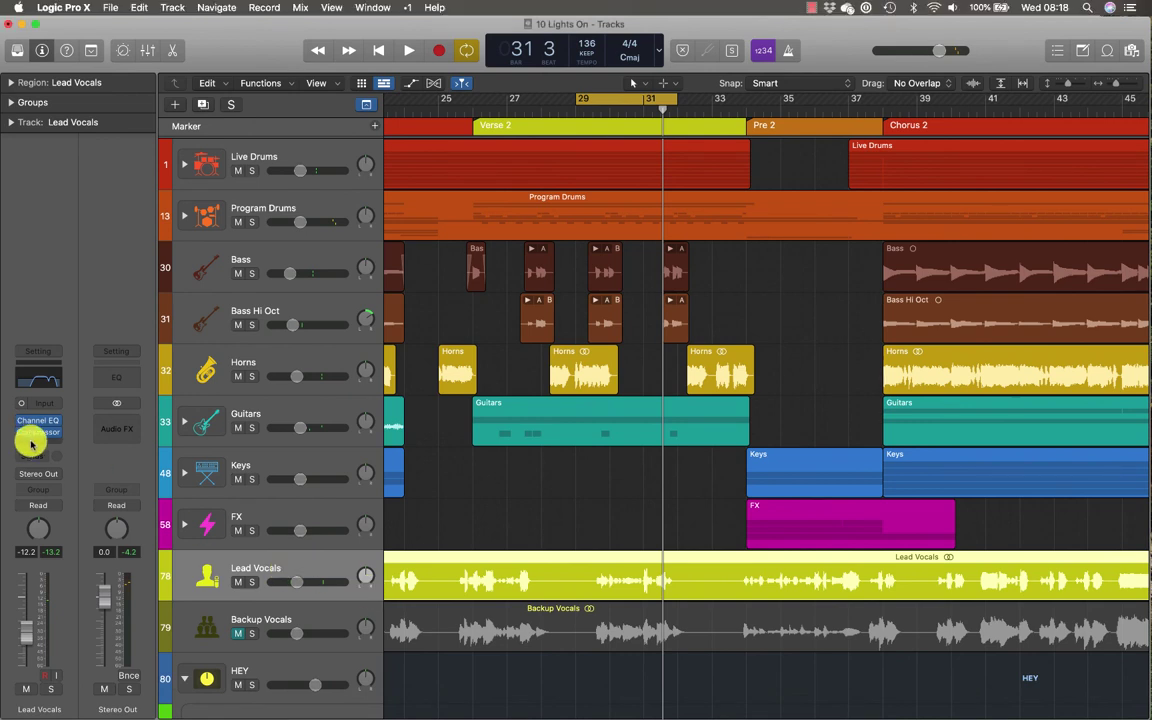
pyautogui.click(31, 443)
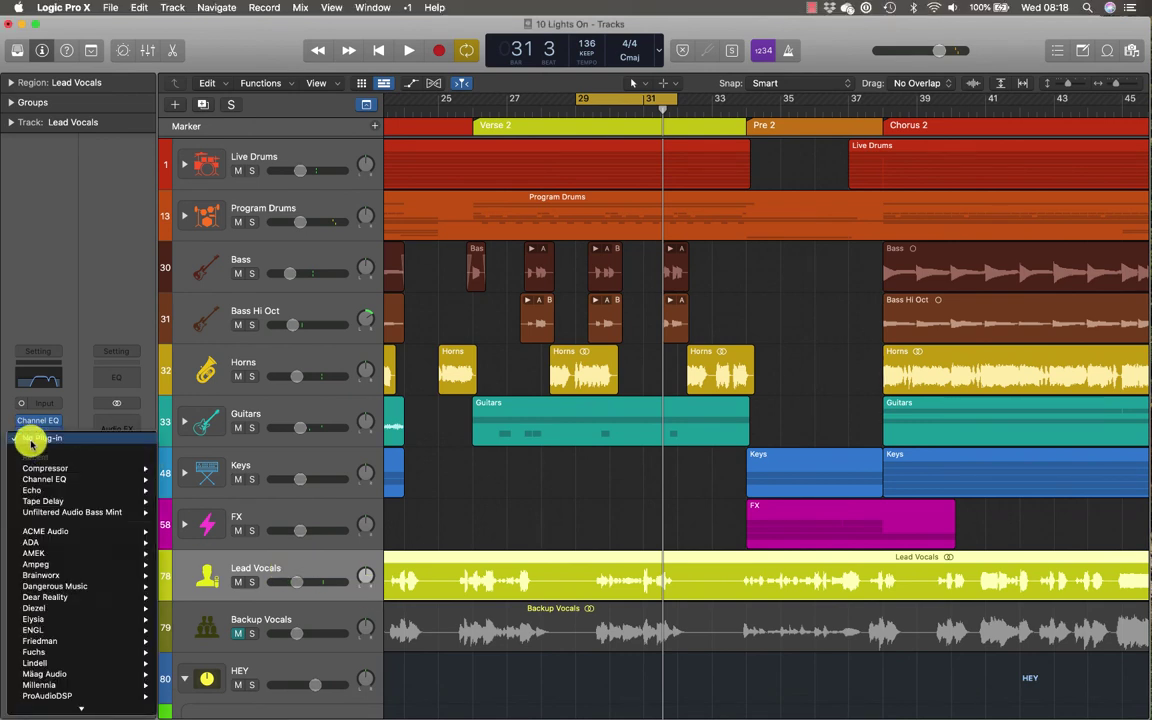
pyautogui.moveTo(92, 712)
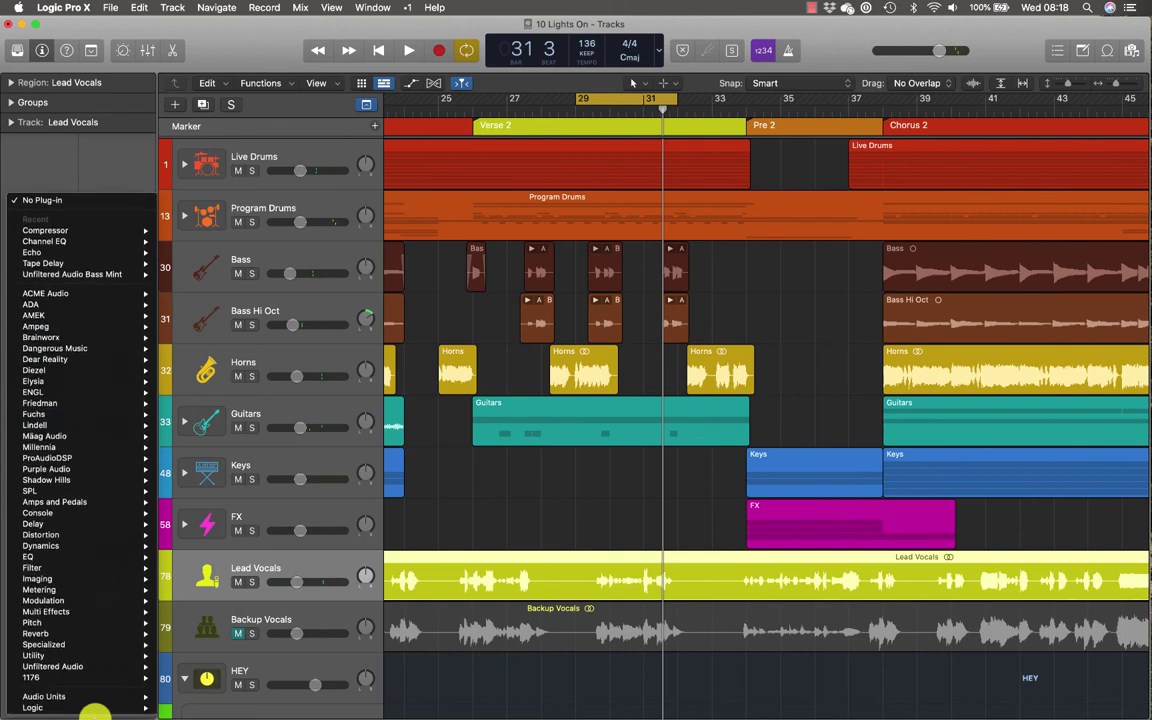
pyautogui.moveTo(95, 634)
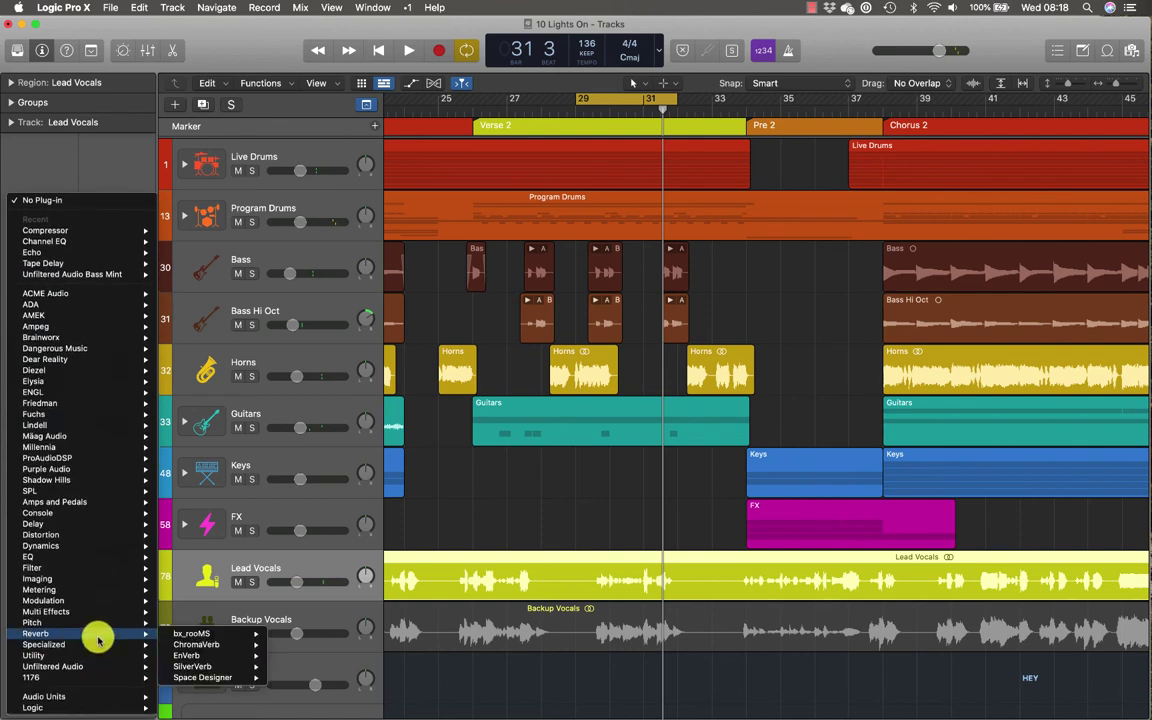
pyautogui.moveTo(216, 678)
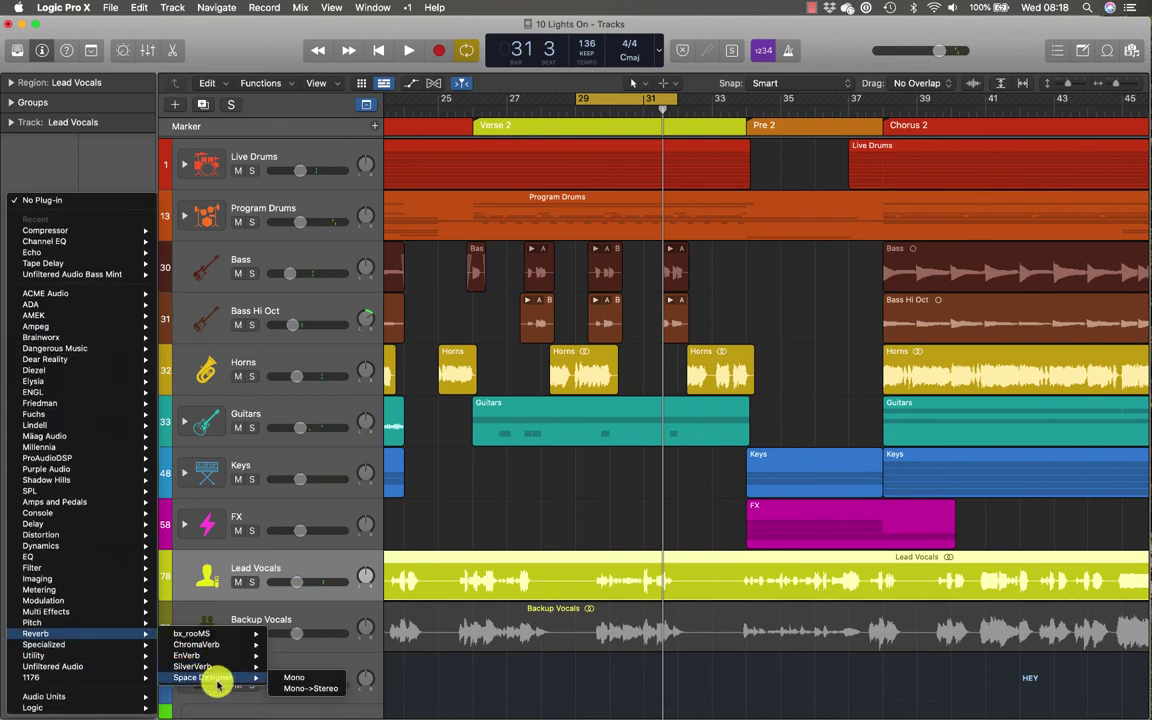
pyautogui.click(316, 689)
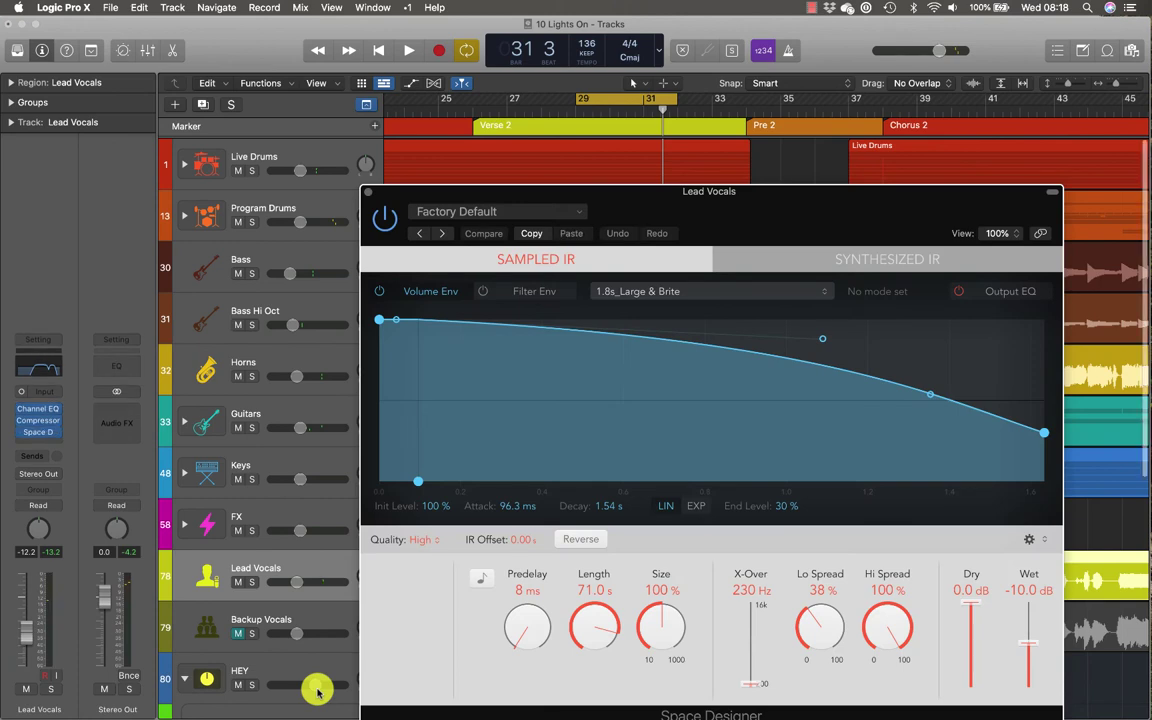
pyautogui.moveTo(633, 195); pyautogui.dragTo(504, 117)
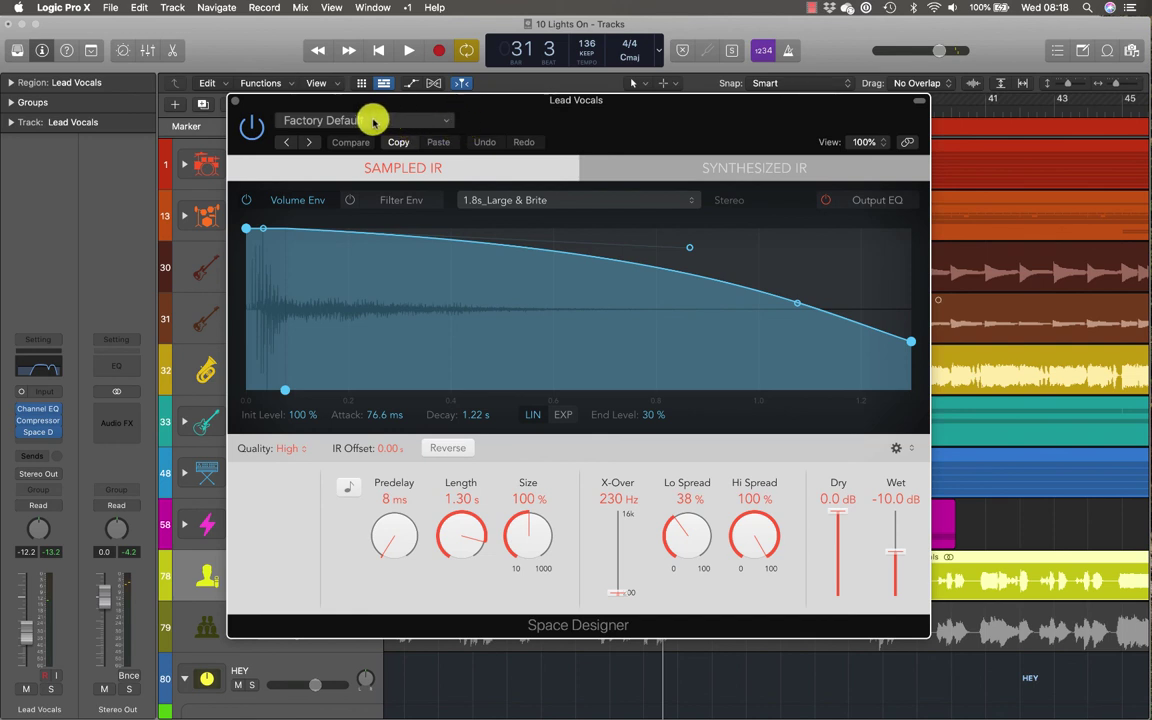
# Step: Load the Medium Spaces > Indoor Spaces > 1.1s Small Staircase preset into Space Designer
pyautogui.click(373, 121)
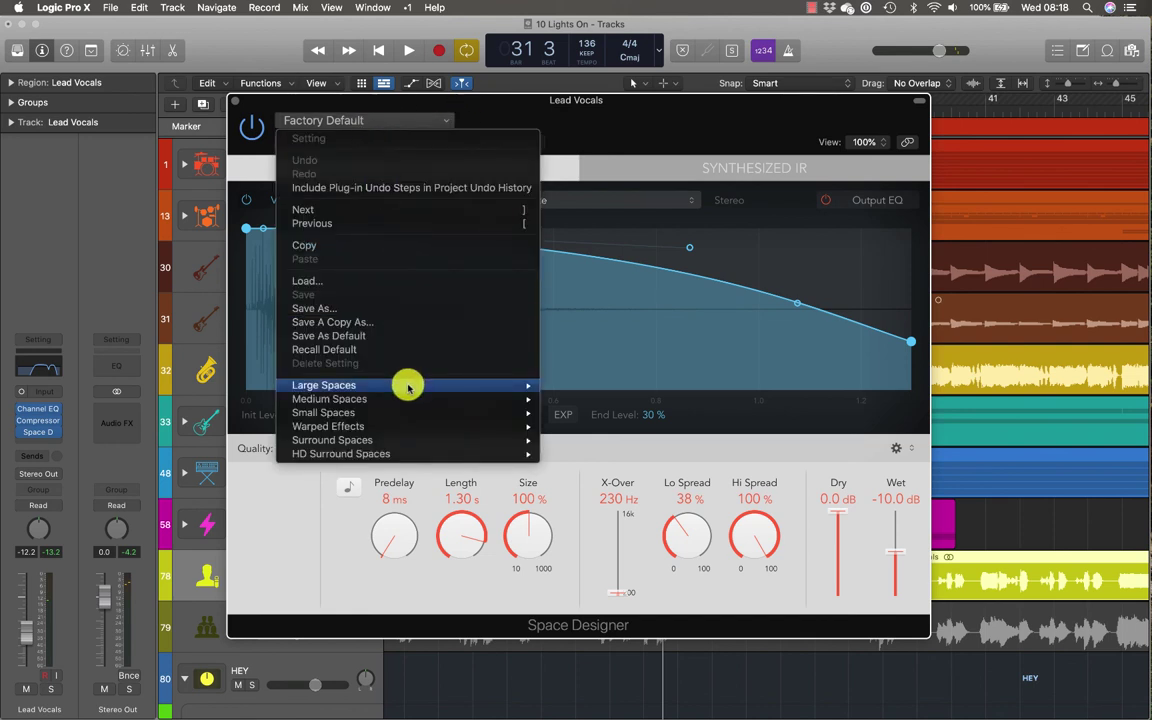
pyautogui.moveTo(400, 399)
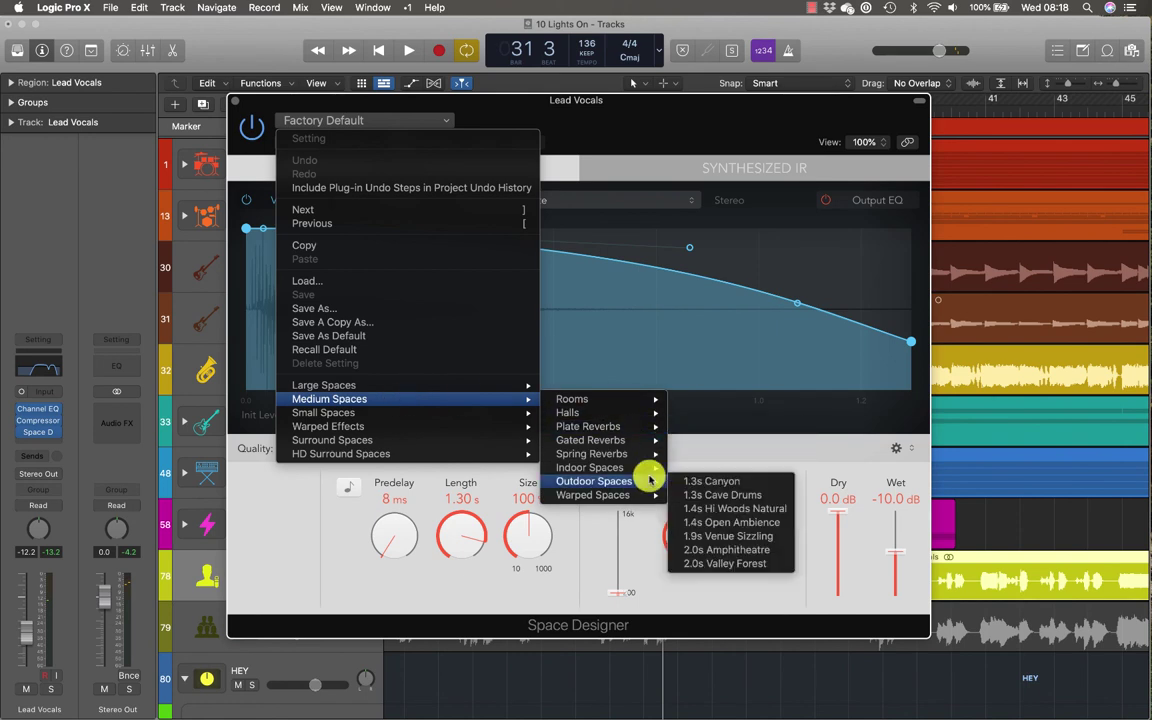
pyautogui.moveTo(650, 470)
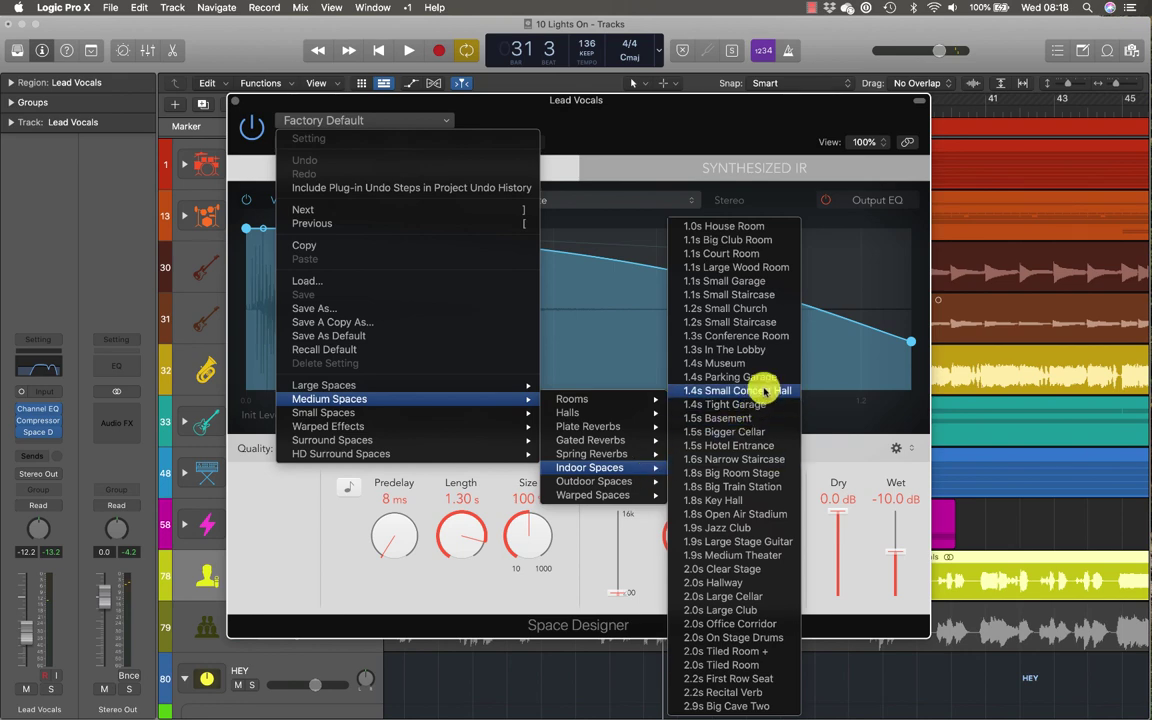
pyautogui.click(755, 294)
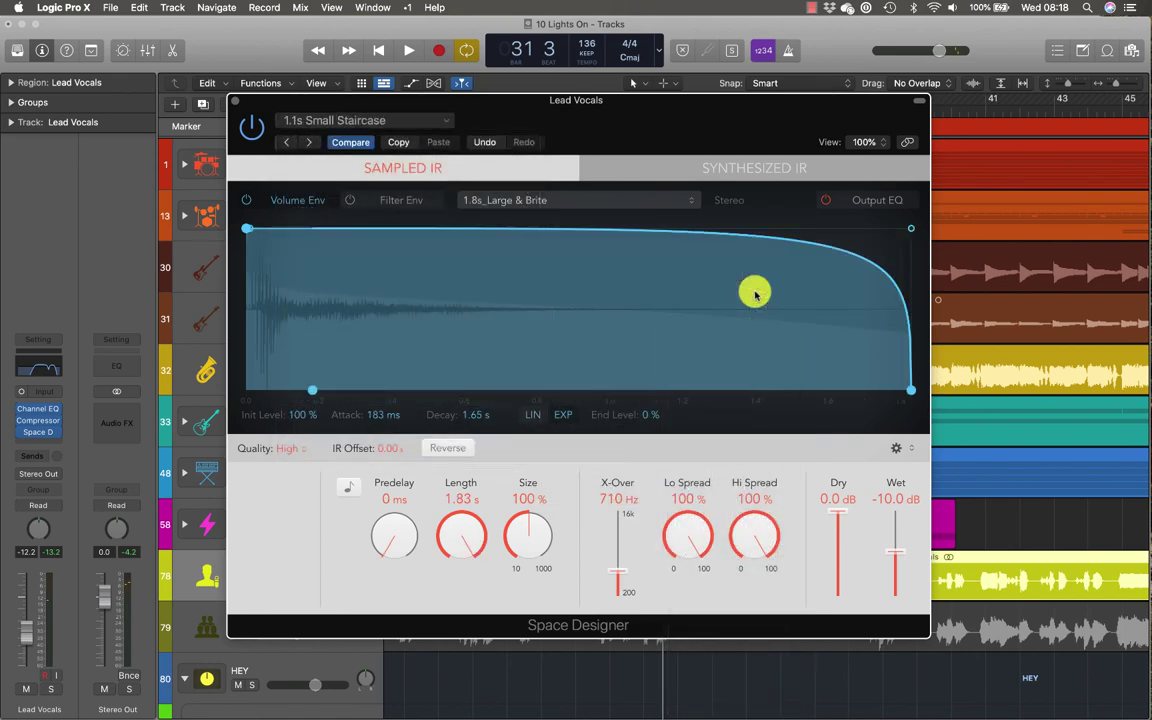
pyautogui.moveTo(544, 103); pyautogui.dragTo(585, 84)
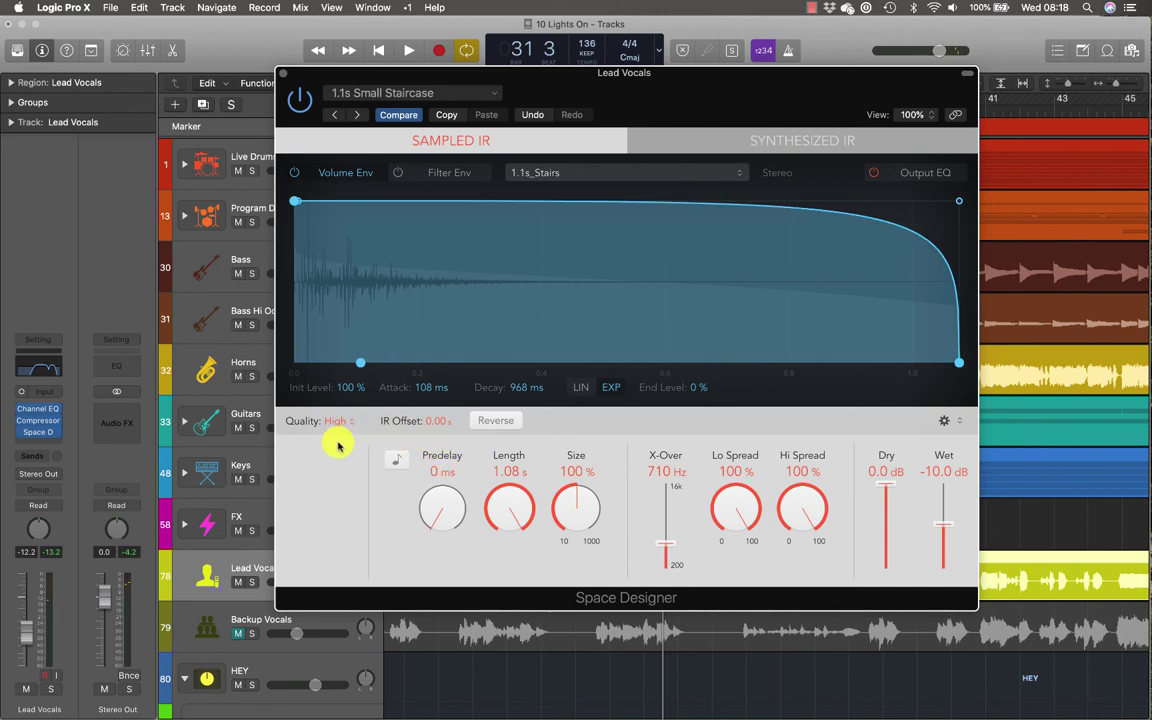
pyautogui.moveTo(468, 72); pyautogui.dragTo(514, 61)
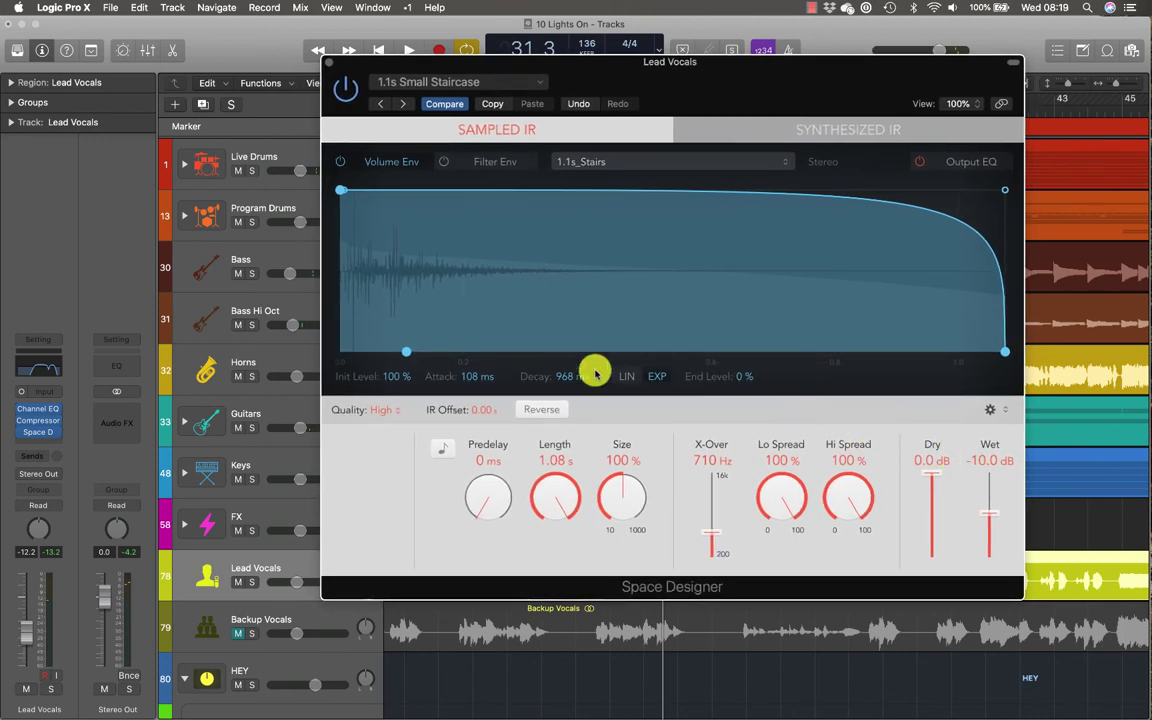
# Step: With Lead Vocals soloed, set the reverb Wet level to -24 dB, A/B with bypass, and close Space Designer
pyautogui.click(251, 582)
pyautogui.press('space')
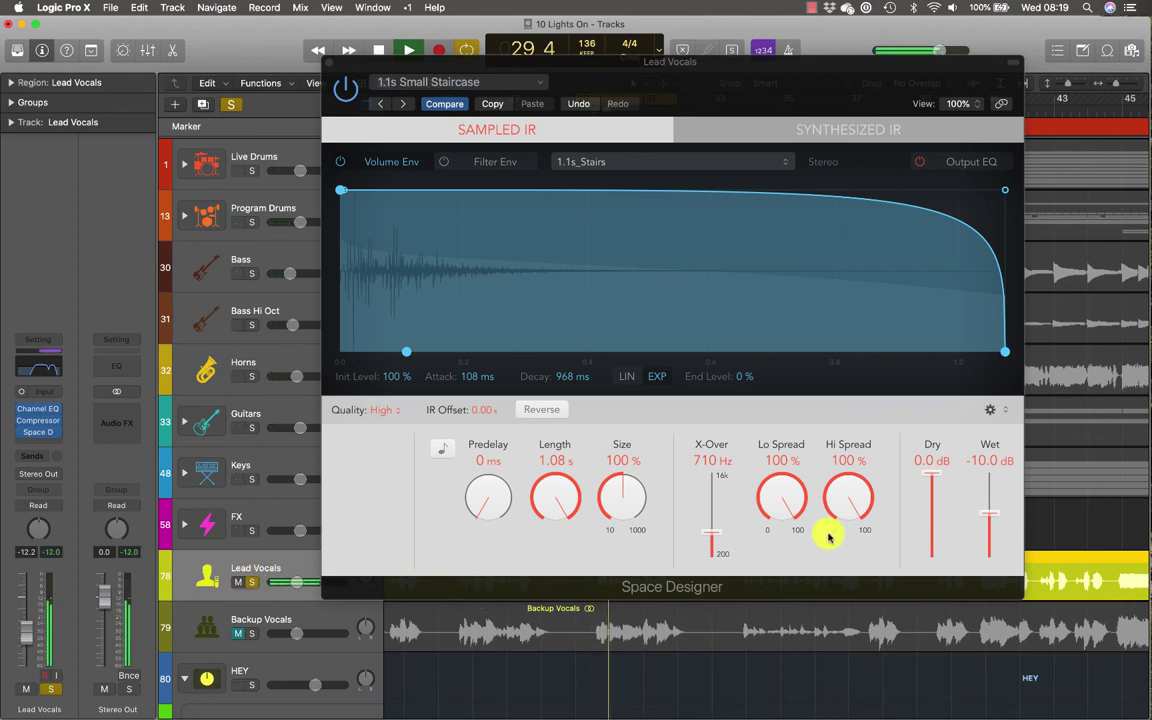
pyautogui.moveTo(991, 521); pyautogui.dragTo(993, 542)
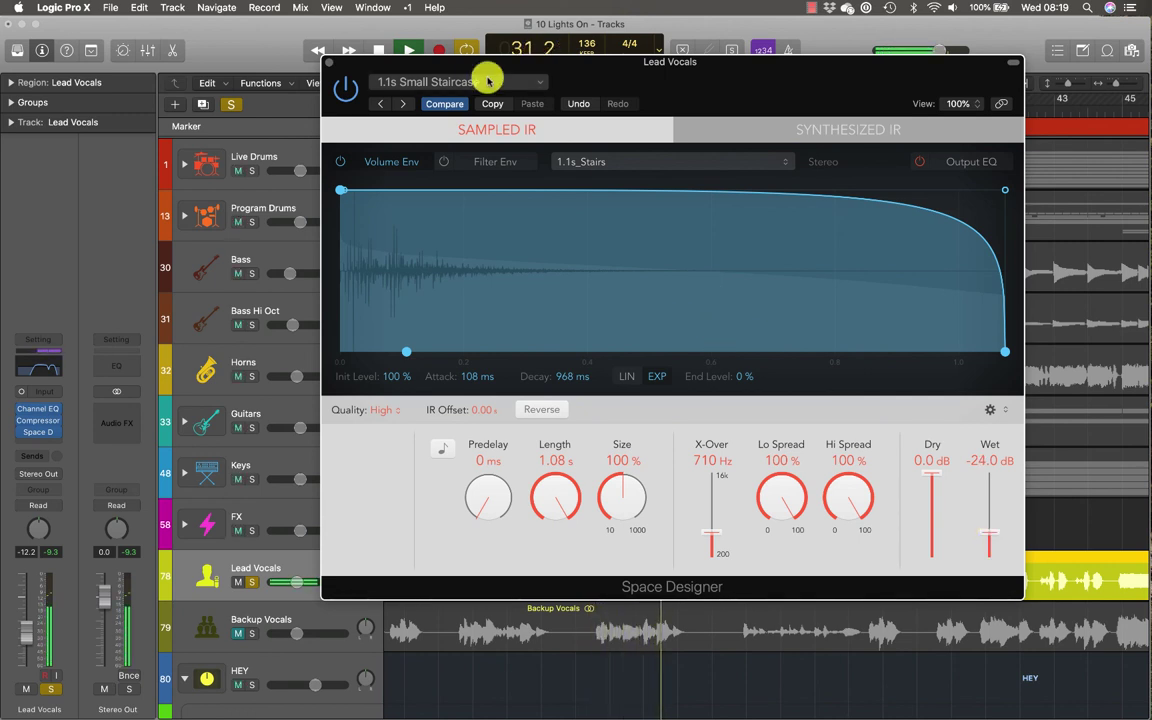
pyautogui.click(347, 89)
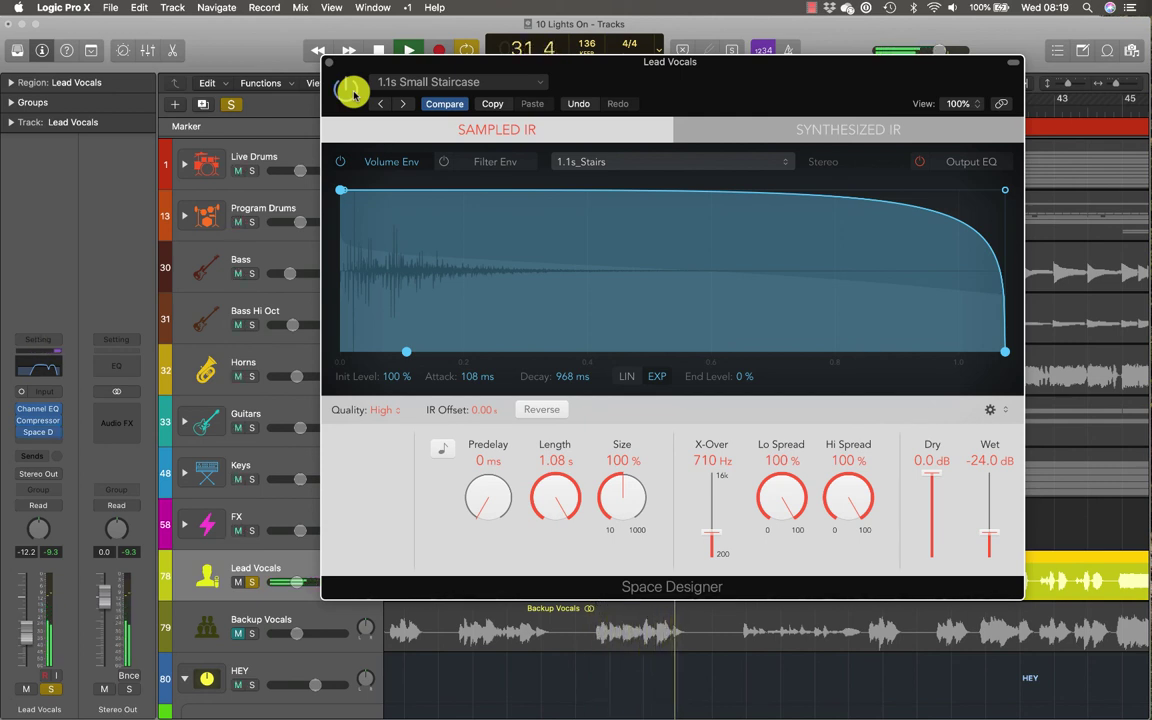
pyautogui.click(347, 91)
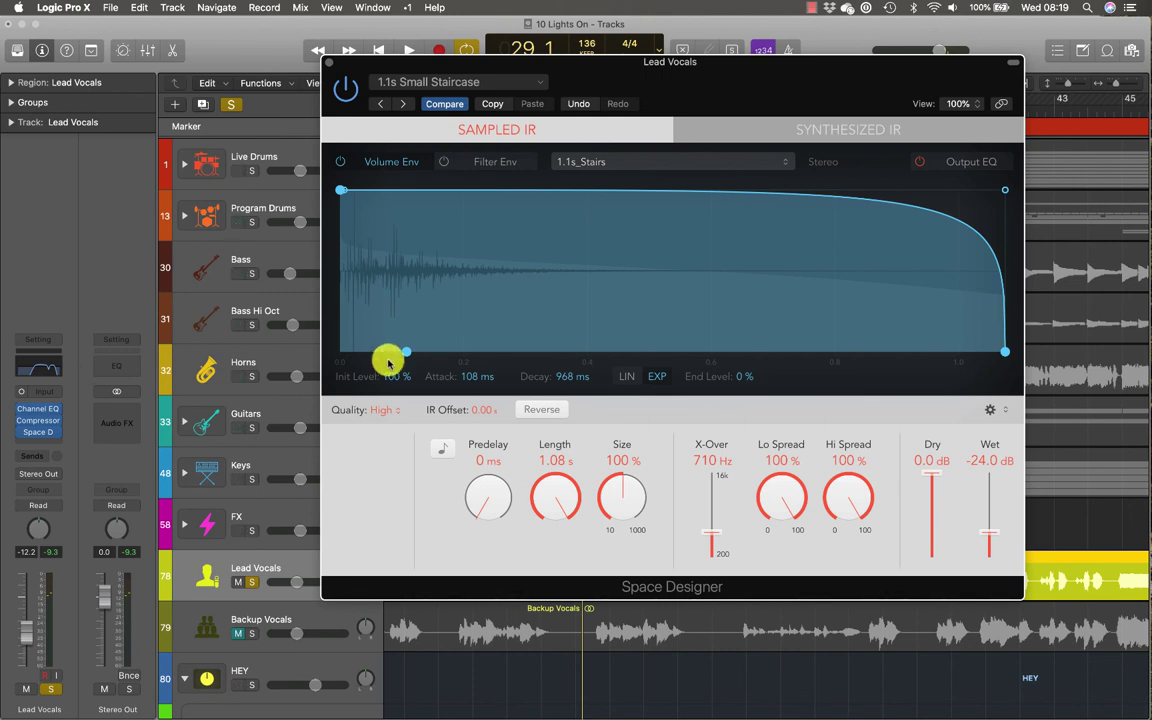
pyautogui.click(330, 63)
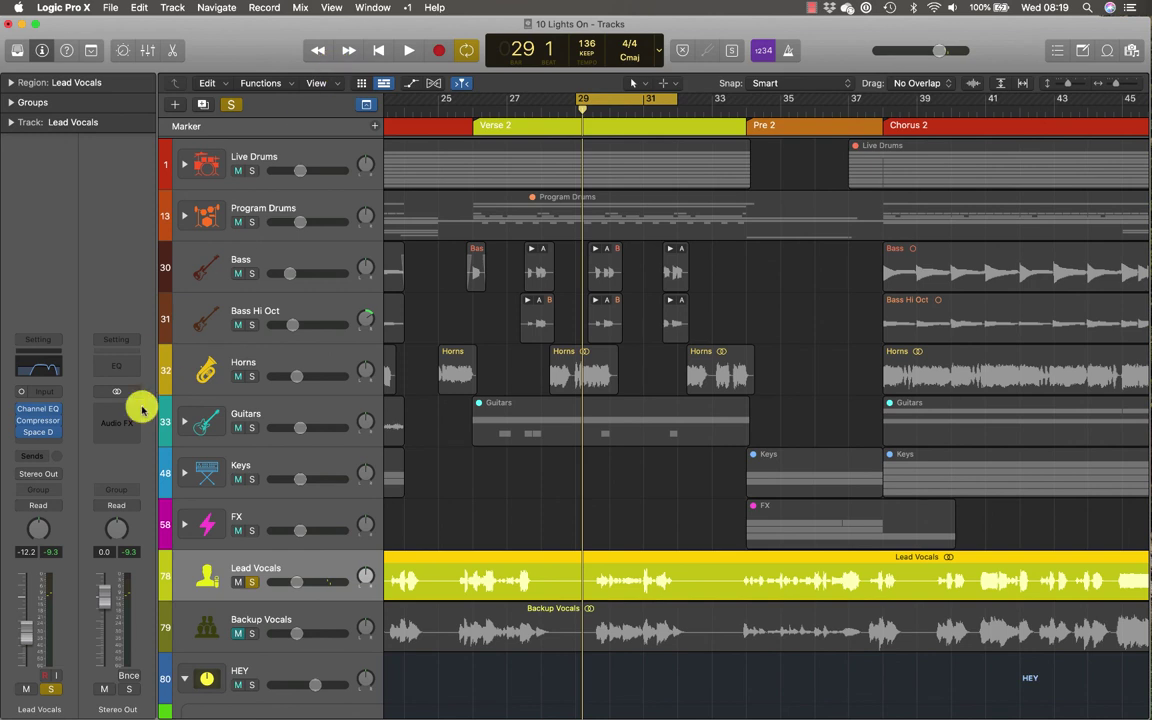
# Step: Add a Lead Vocals send to Bus 12 (Vocal Verb) and play to hear it
pyautogui.scroll(-7, 279, 310)
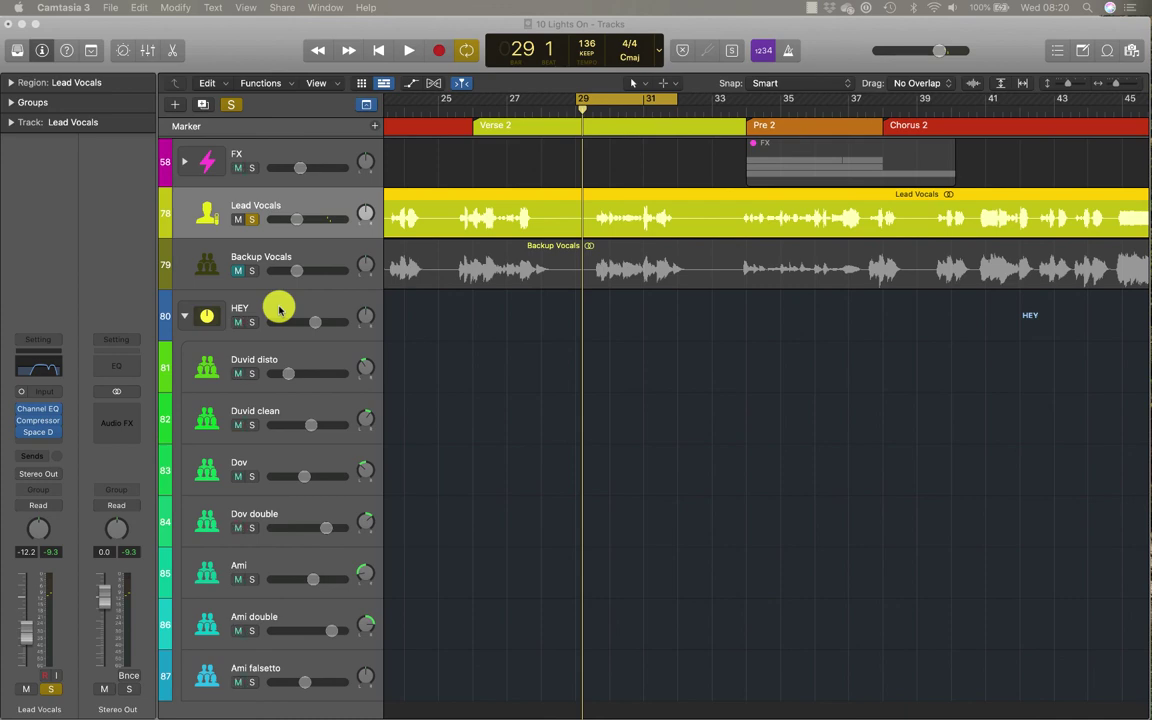
pyautogui.scroll(6, 279, 310)
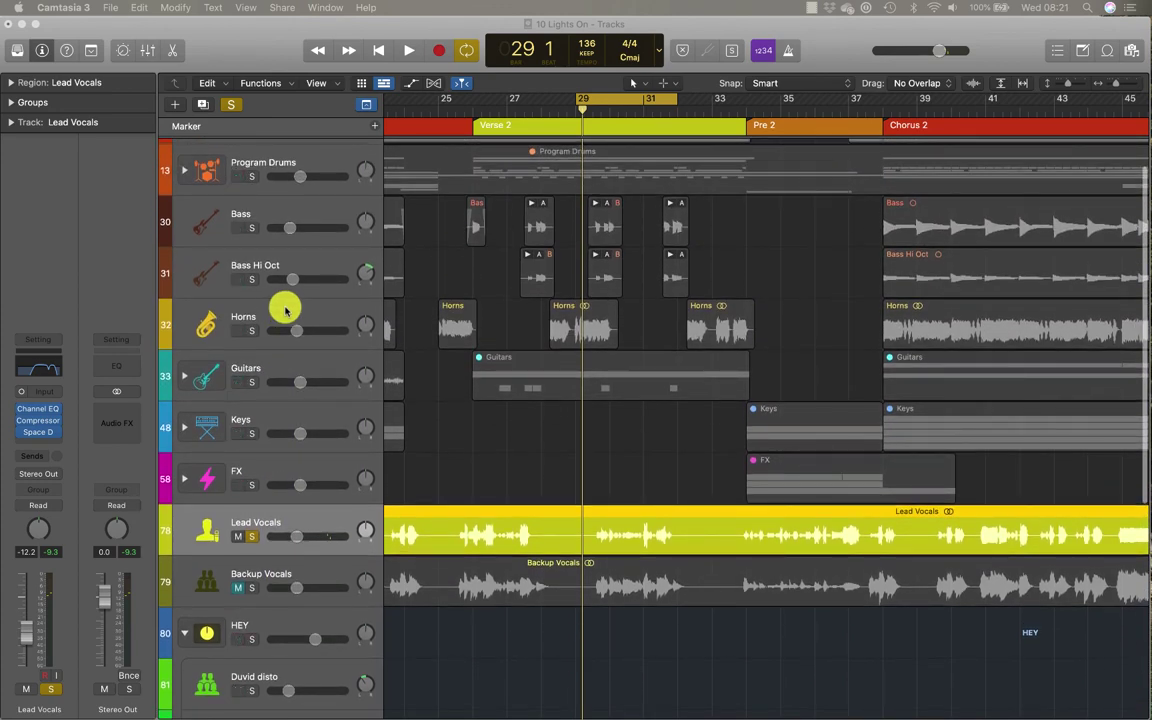
pyautogui.click(293, 518)
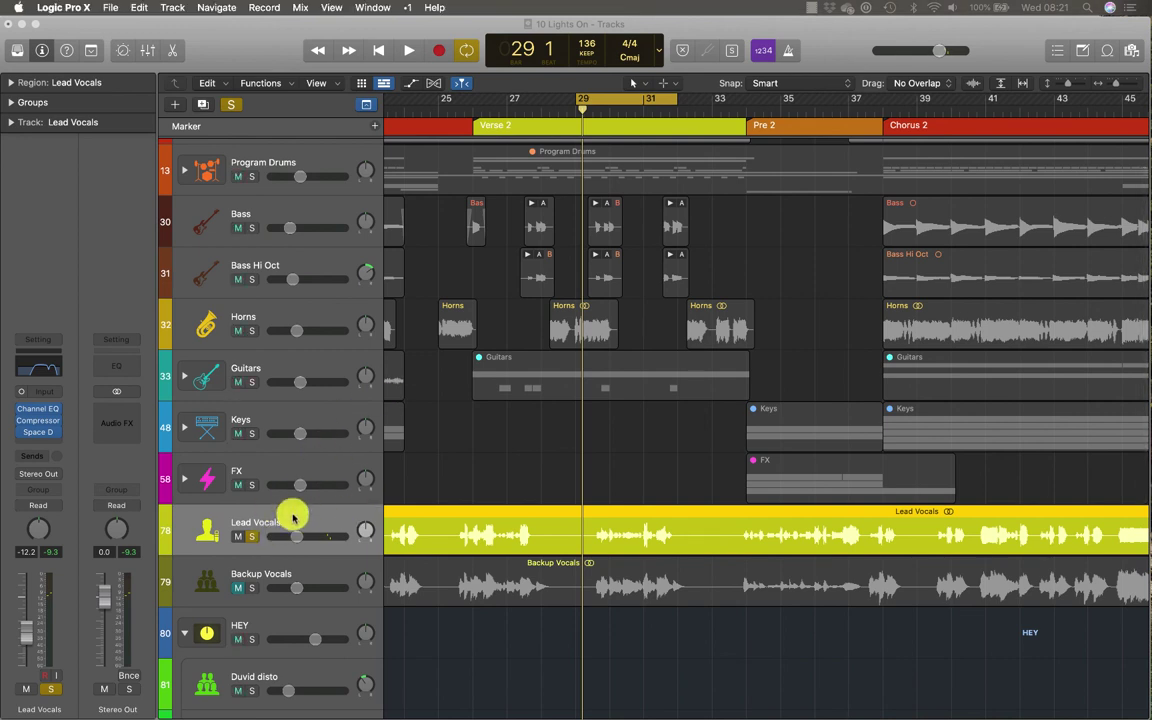
pyautogui.click(35, 455)
pyautogui.moveTo(42, 476)
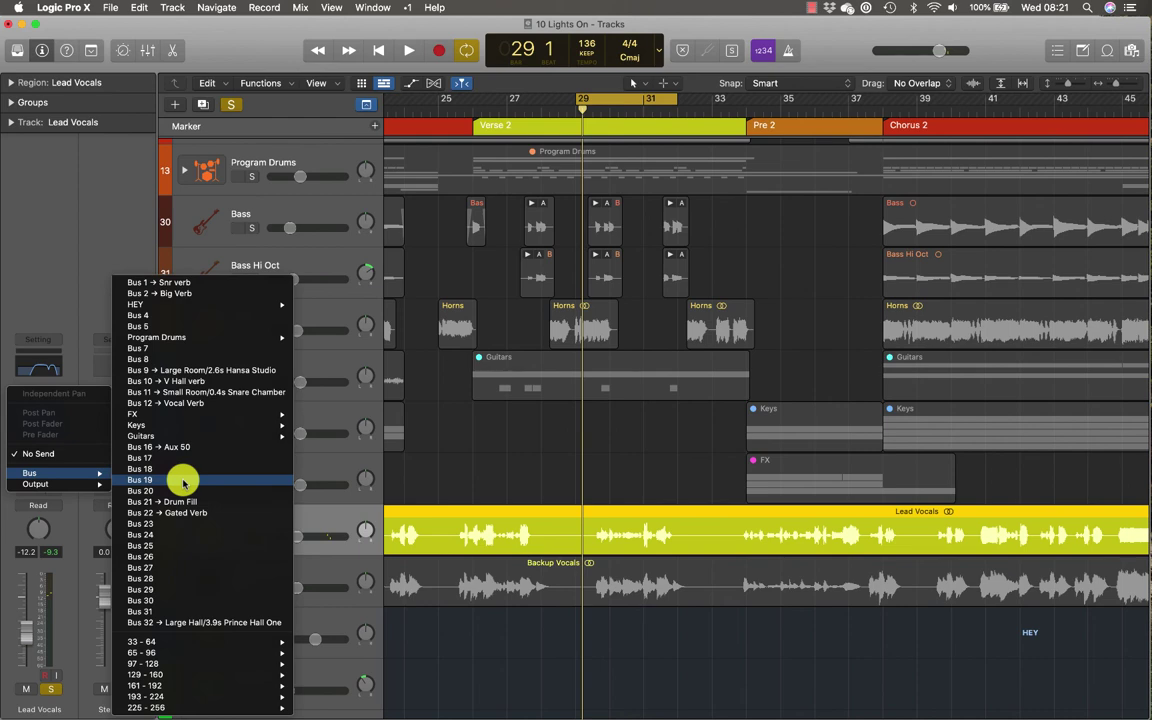
pyautogui.click(207, 403)
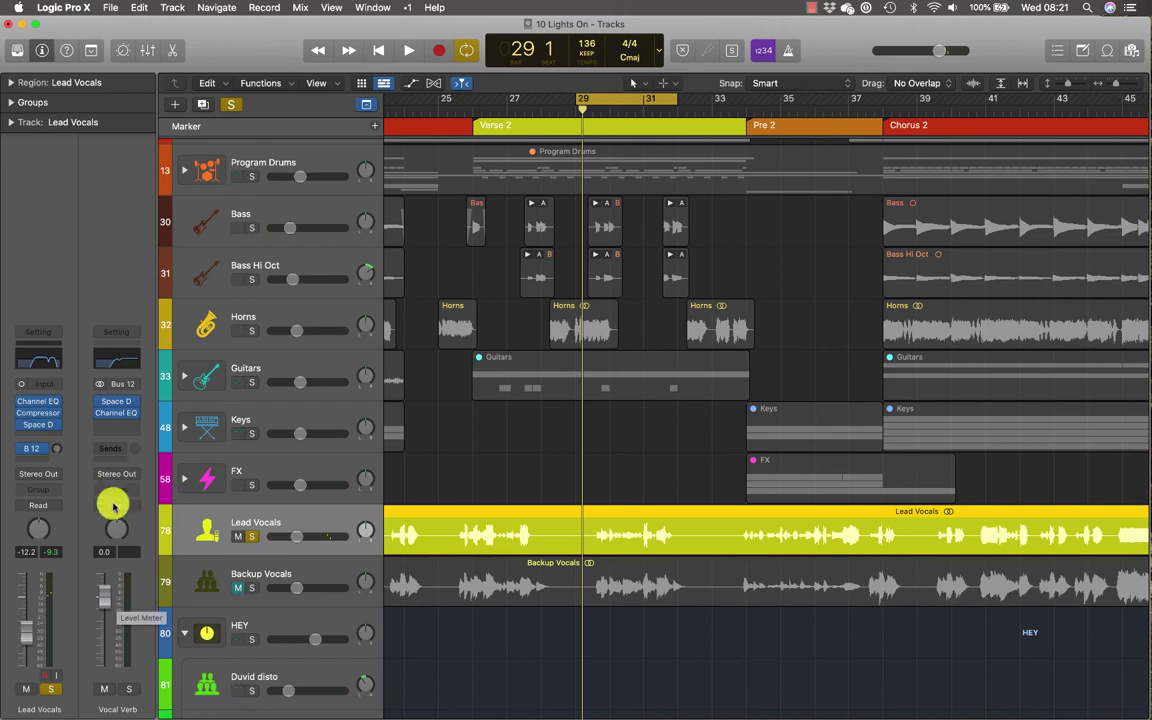
pyautogui.press('space')
# Step: Set the Bus 12 reverb send to about -21 dB, then compare the vocal with Channel EQ bypassed and back on
pyautogui.moveTo(58, 451); pyautogui.dragTo(53, 424)
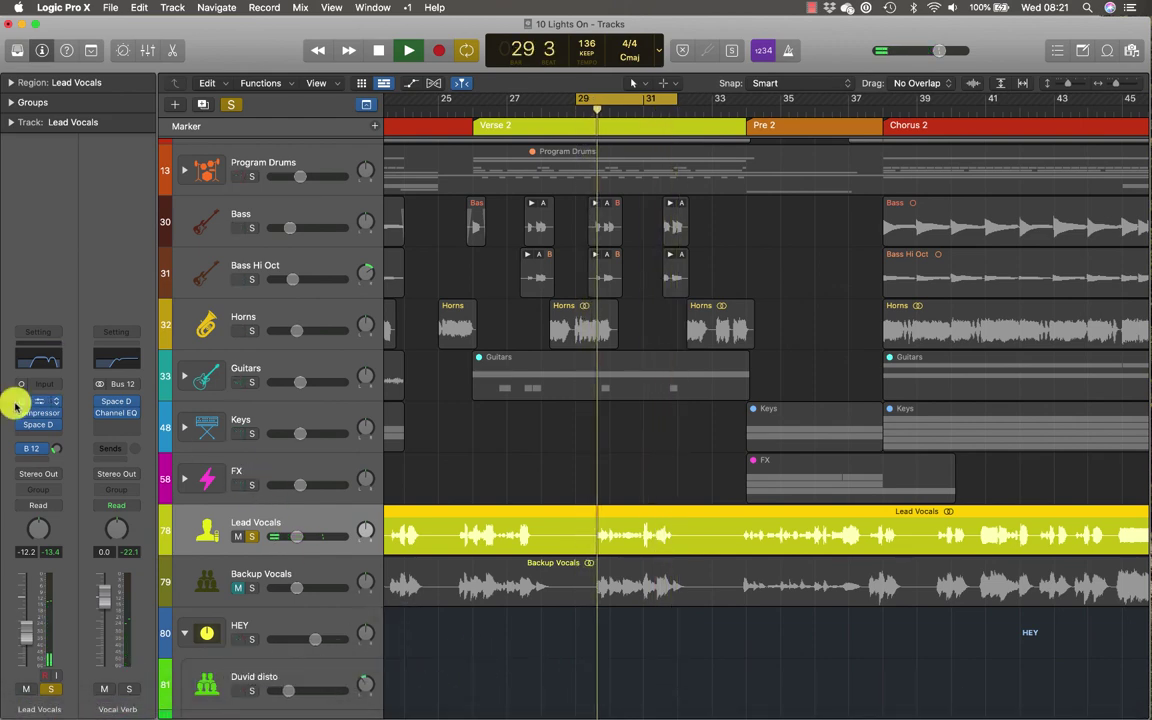
pyautogui.moveTo(57, 444); pyautogui.dragTo(57, 454)
pyautogui.press('space')
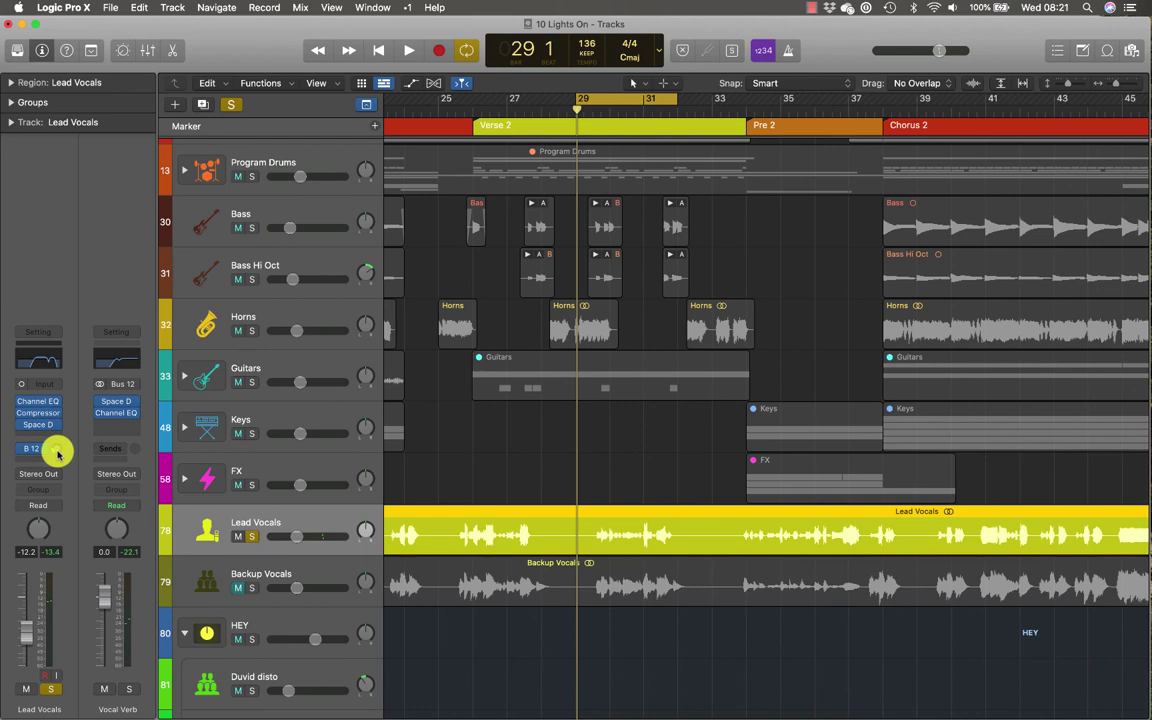
pyautogui.click(22, 401)
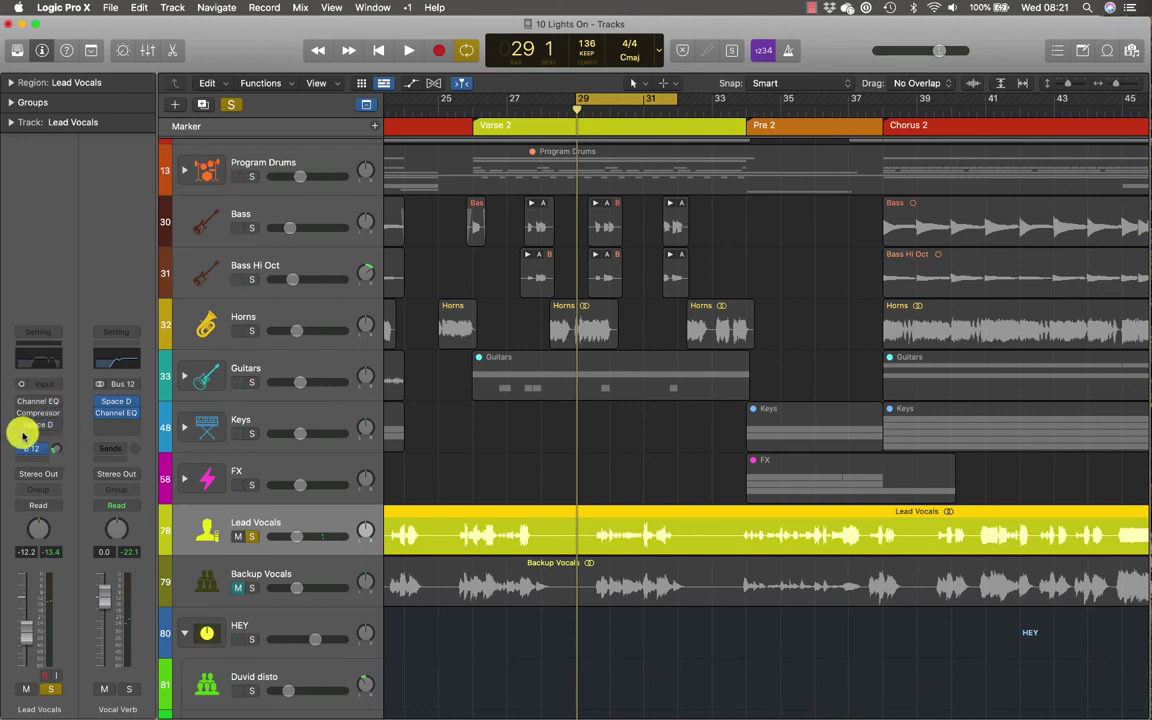
pyautogui.press('space')
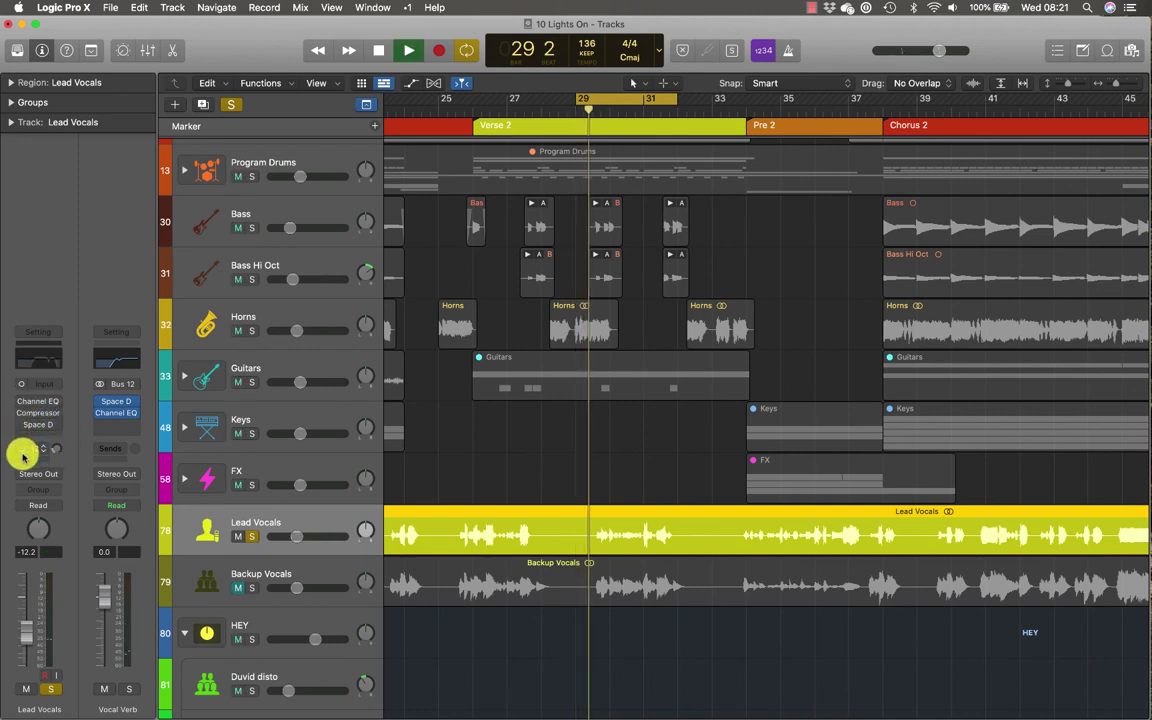
pyautogui.click(22, 451)
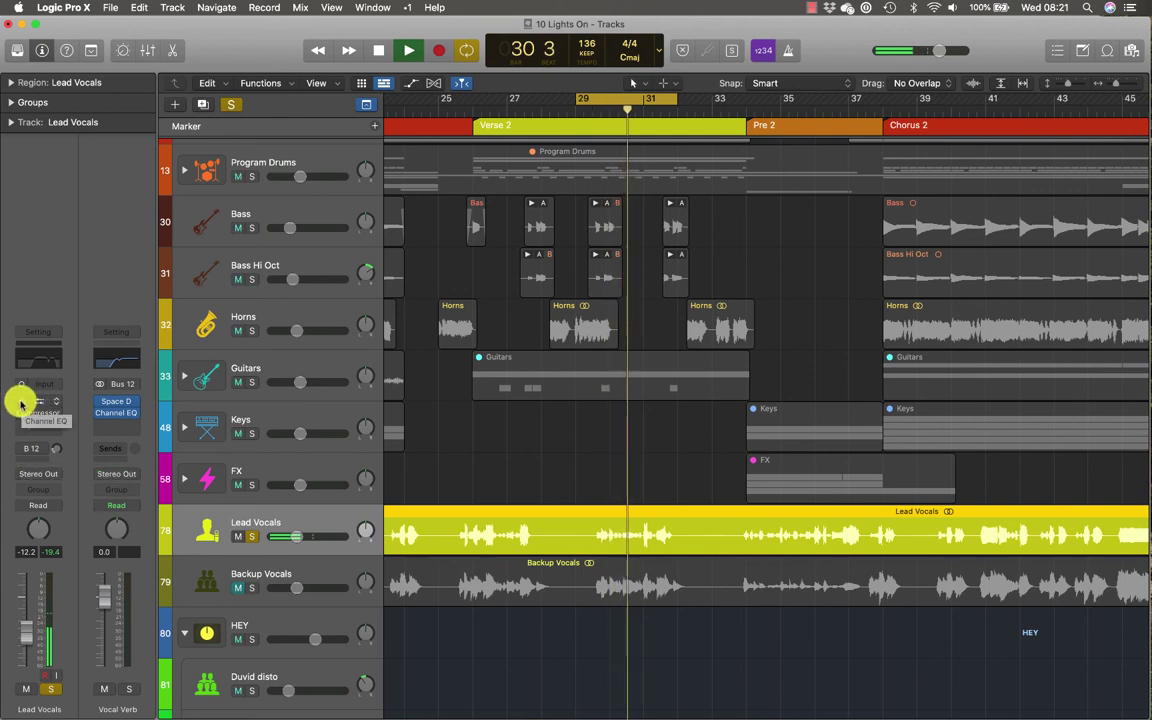